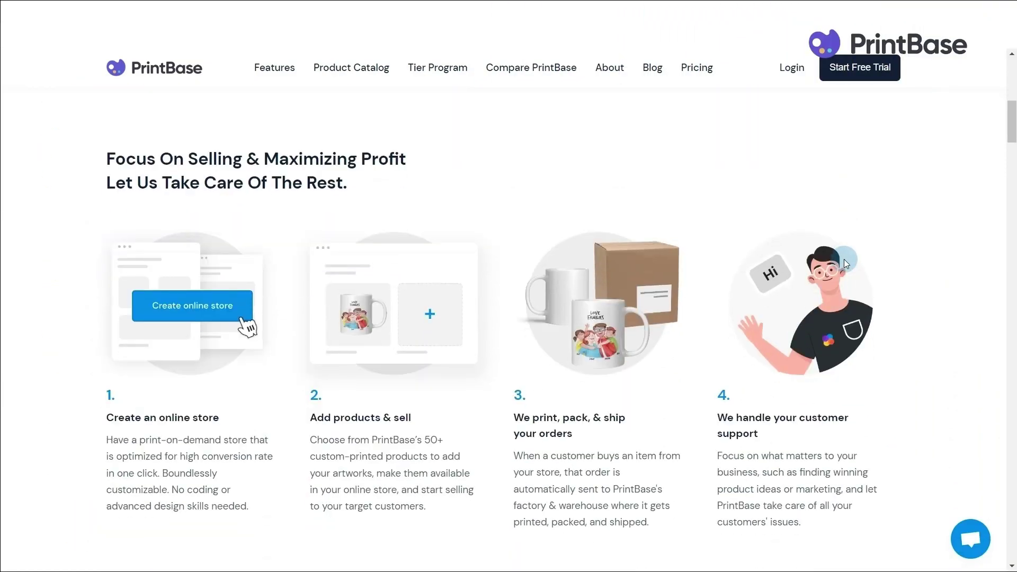
Enter an email address on the landing page and start the free trial.
scroll(844, 259, "down", 10)
scroll(846, 264, "down", 5)
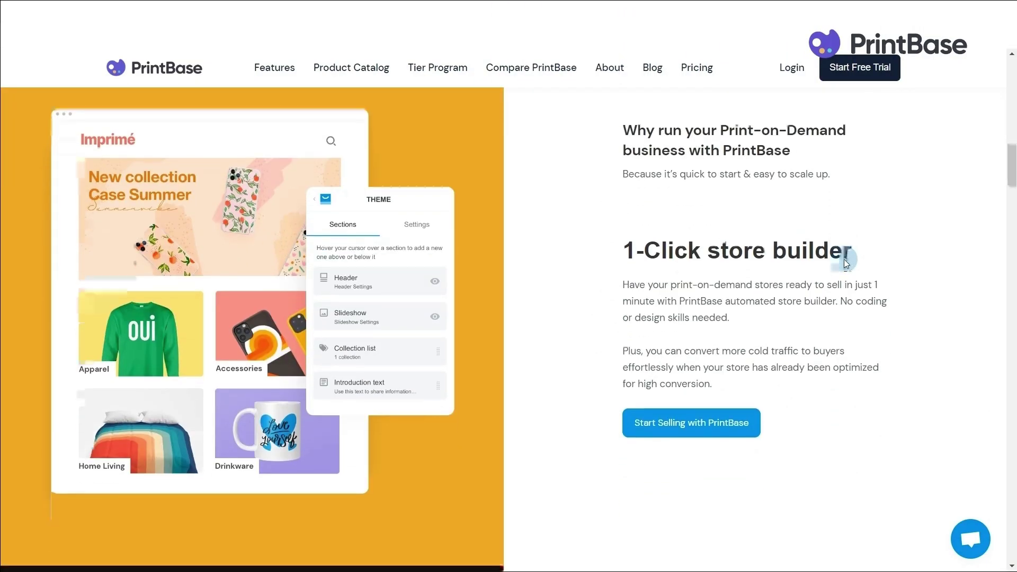
scroll(846, 263, "down", 8)
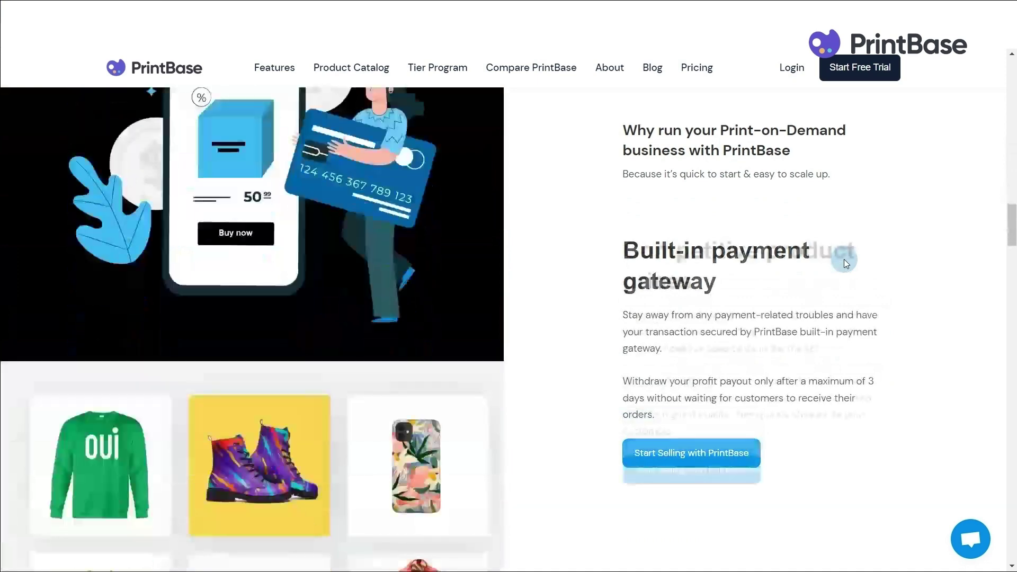
scroll(844, 259, "down", 10)
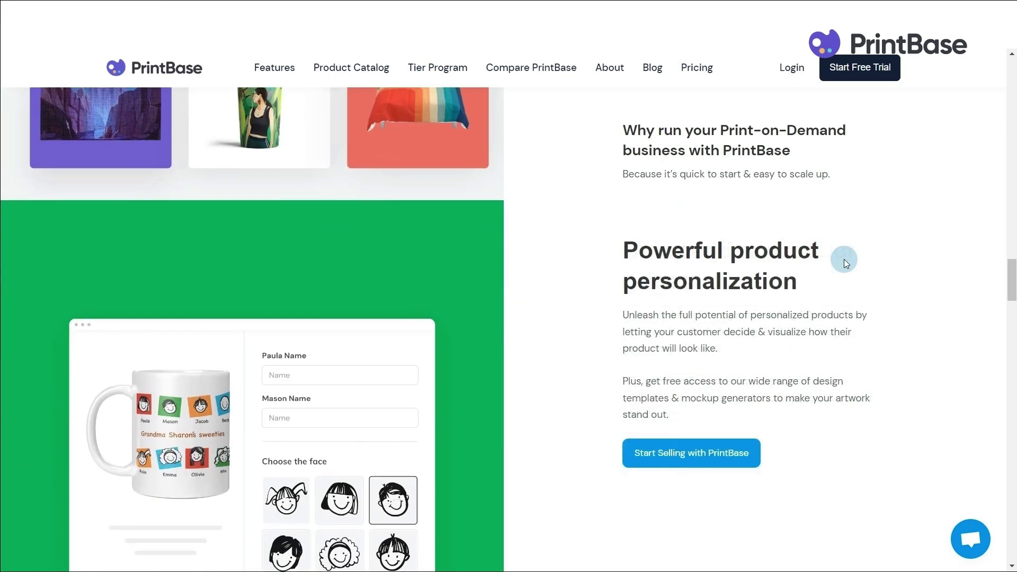
scroll(844, 259, "down", 10)
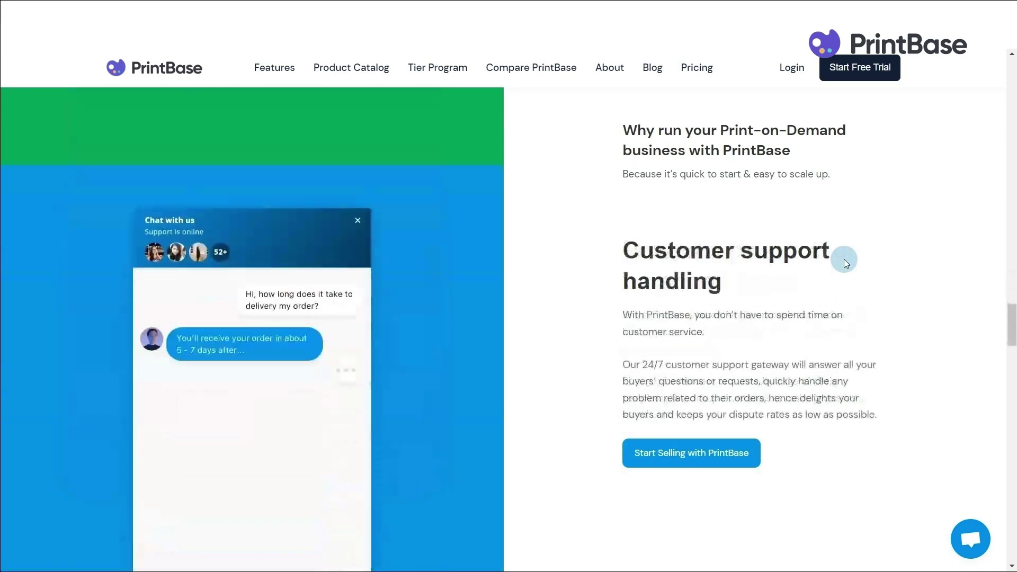
scroll(847, 263, "down", 10)
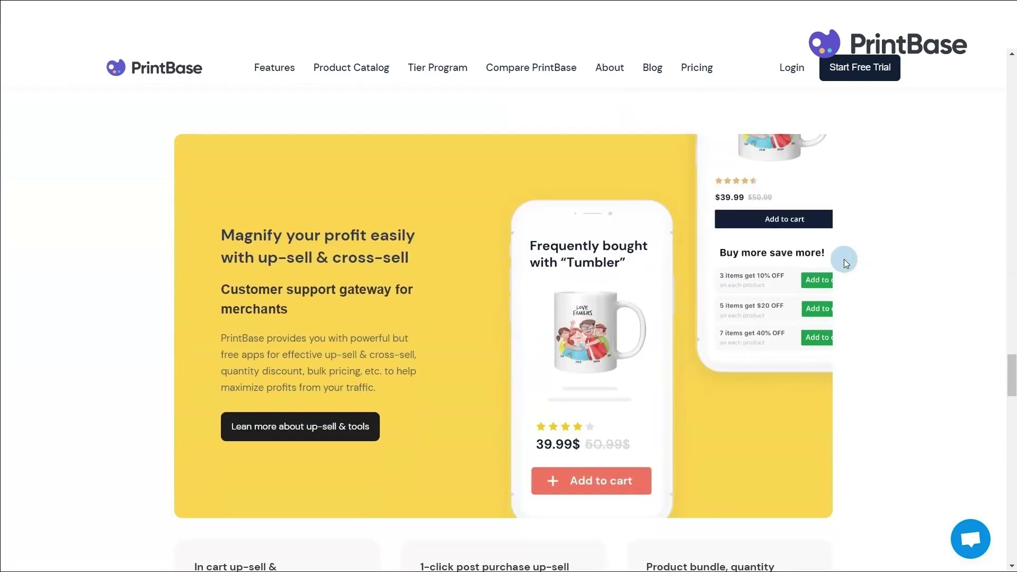
scroll(846, 264, "down", 10)
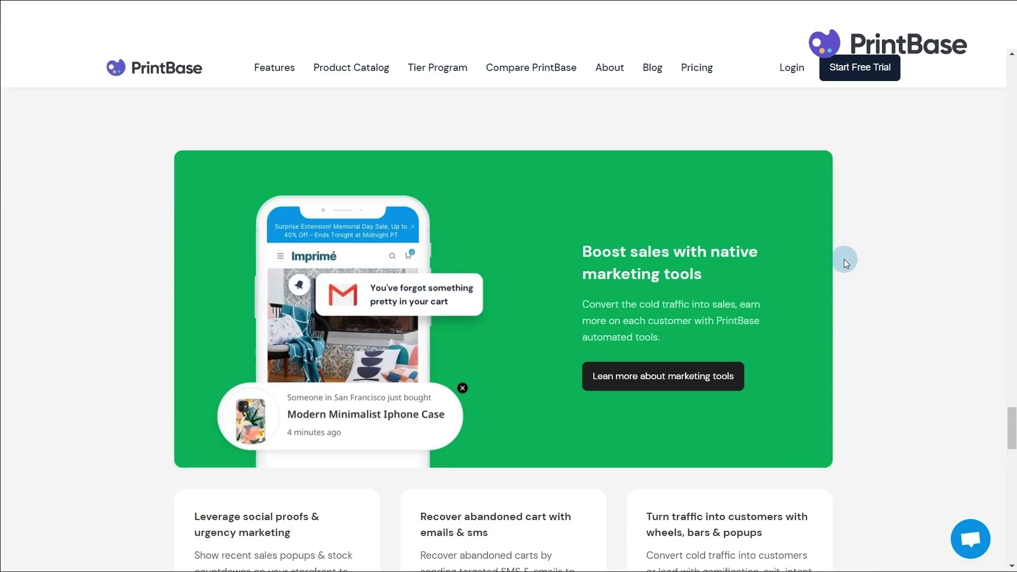
scroll(846, 263, "down", 6)
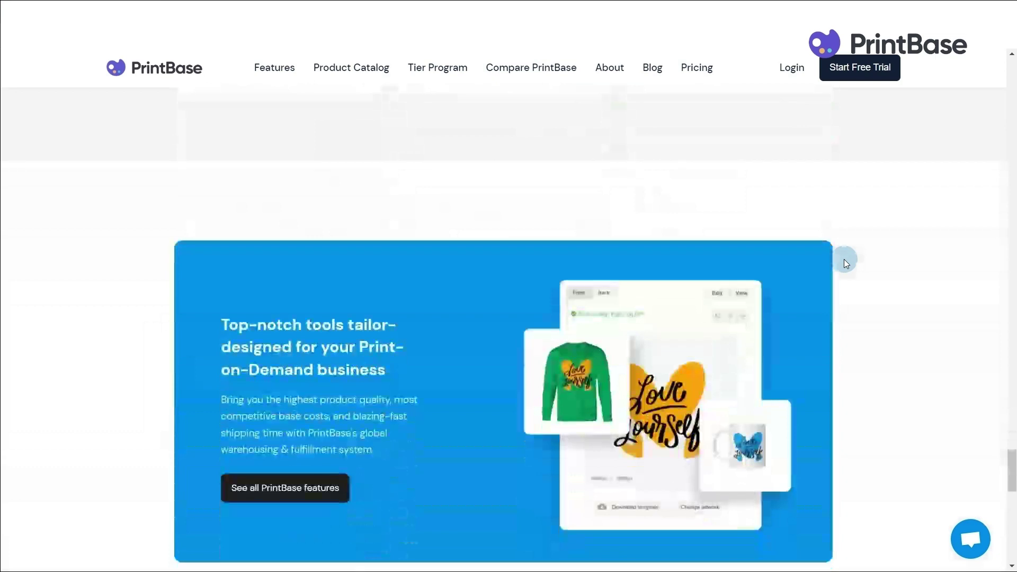
scroll(845, 261, "down", 8)
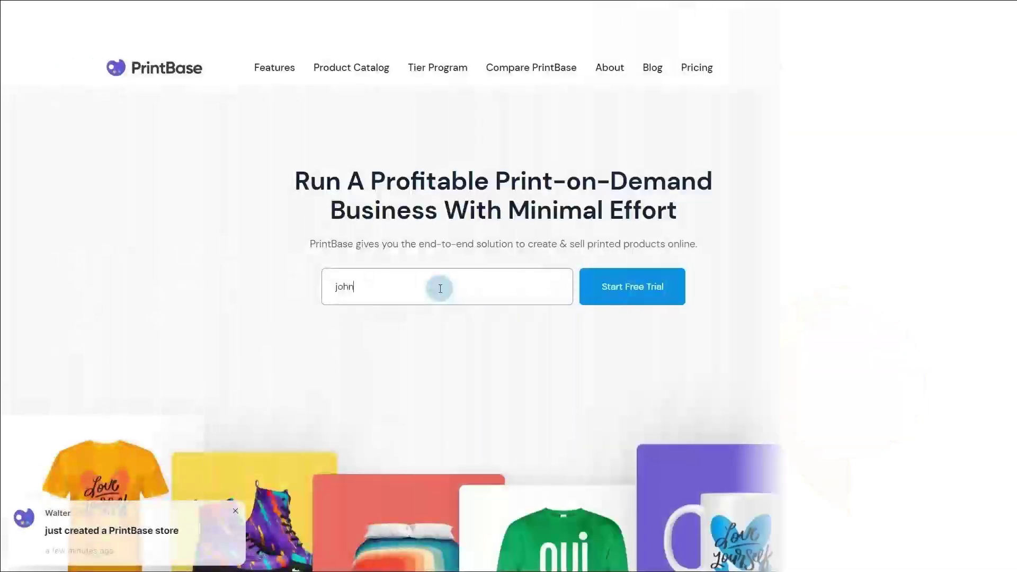
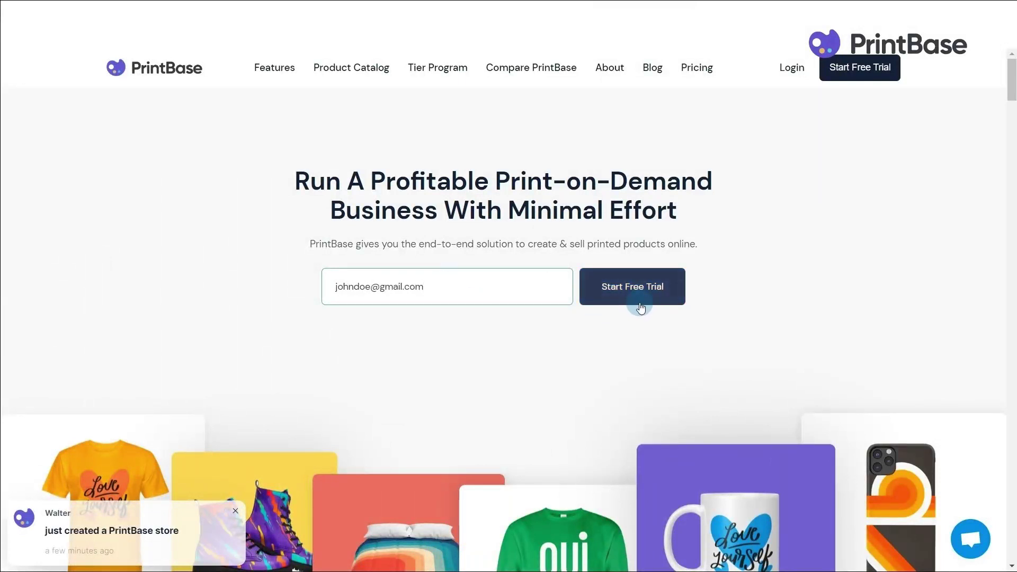
left_click(641, 305)
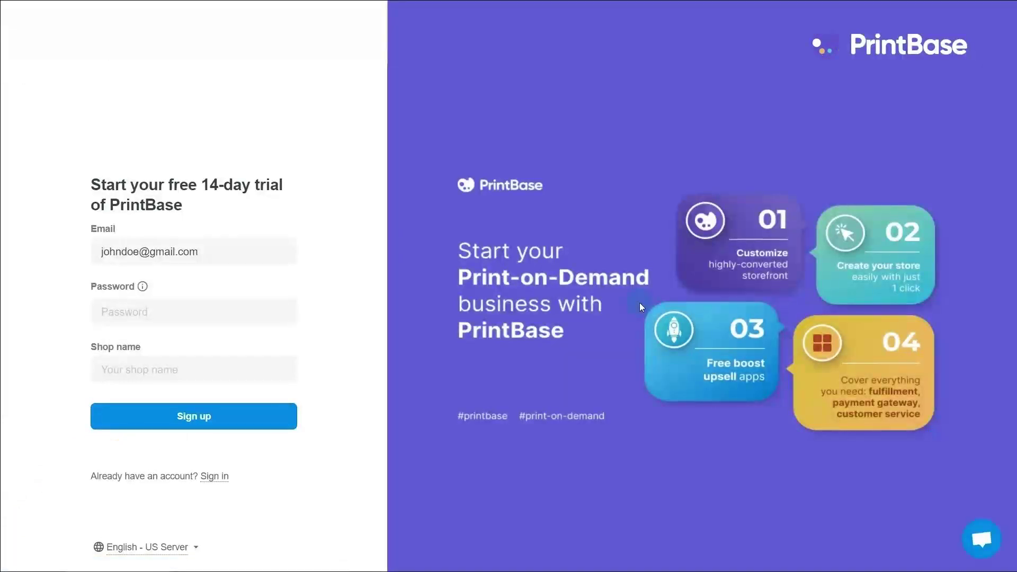
Sign up with an account password and shop name, then confirm the contact details.
left_click(261, 313)
left_click(240, 313)
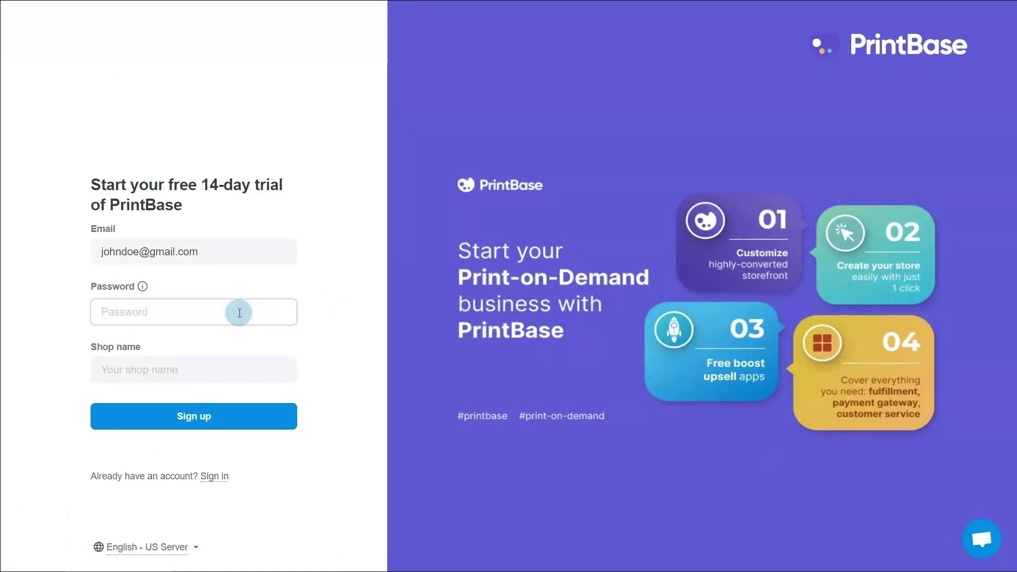
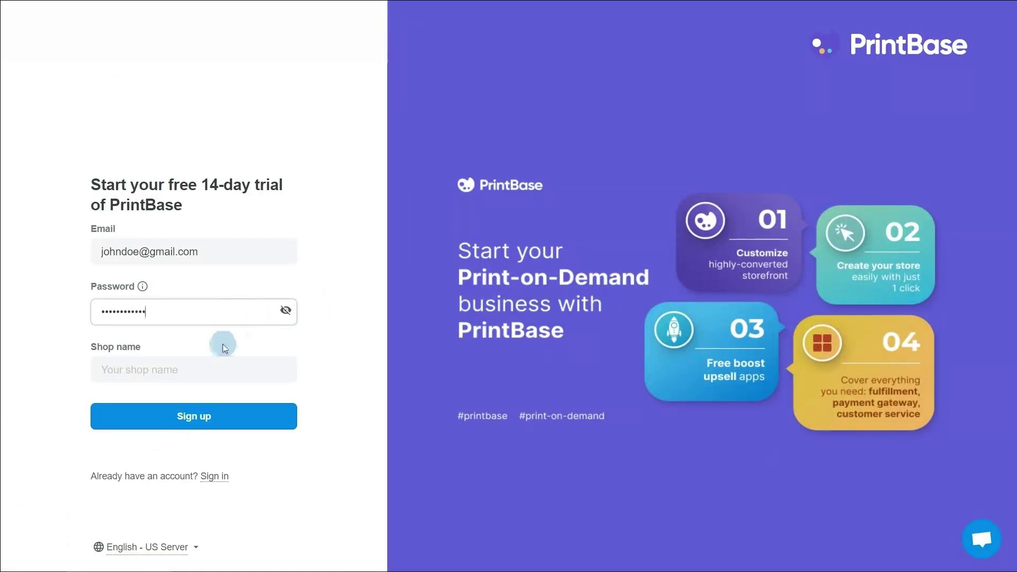
left_click(210, 367)
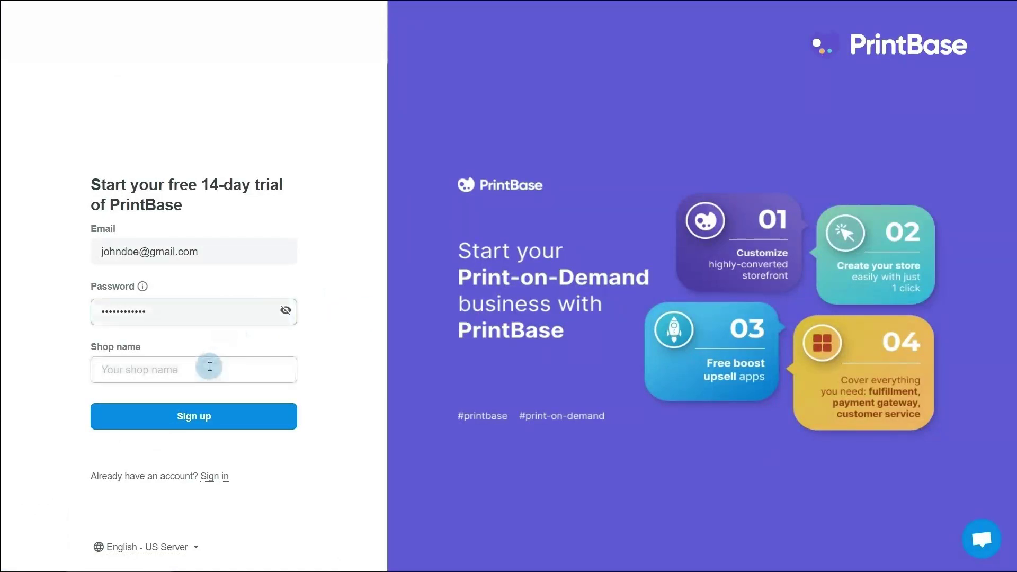
left_click(260, 429)
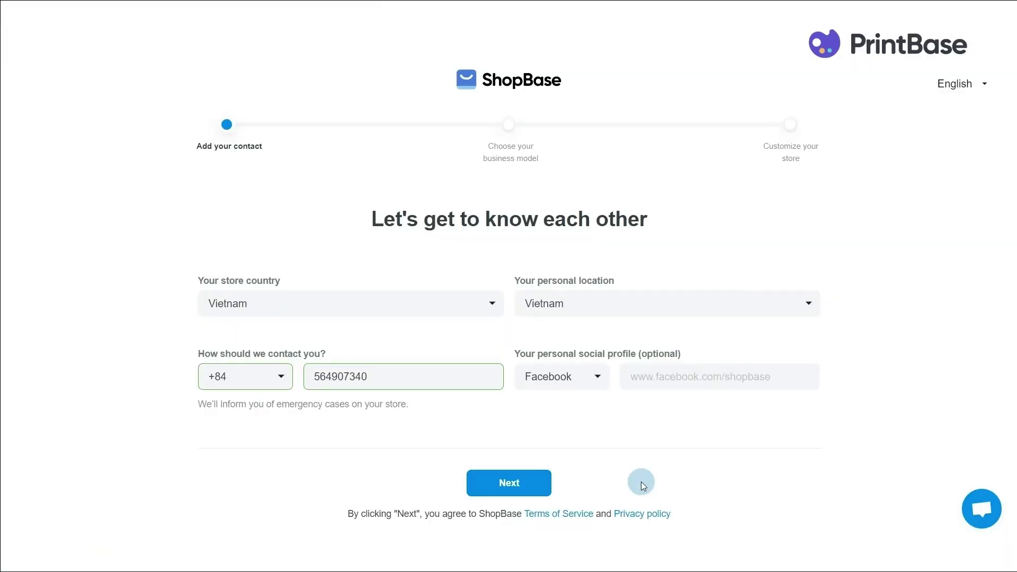
left_click(540, 485)
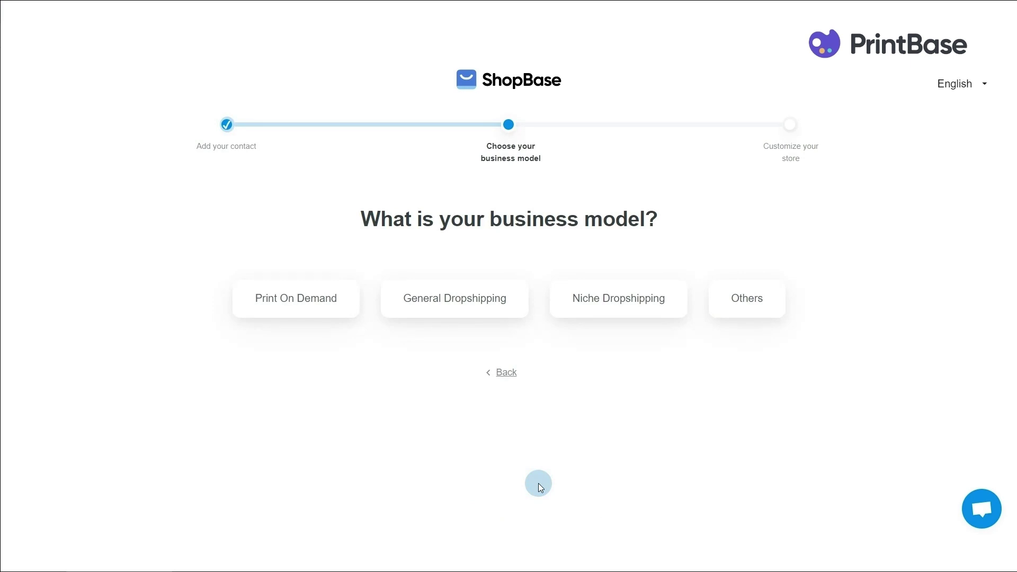
Choose a Print On Demand PrintBase store, answering No to prior POD sales and 3D as category.
left_click(347, 308)
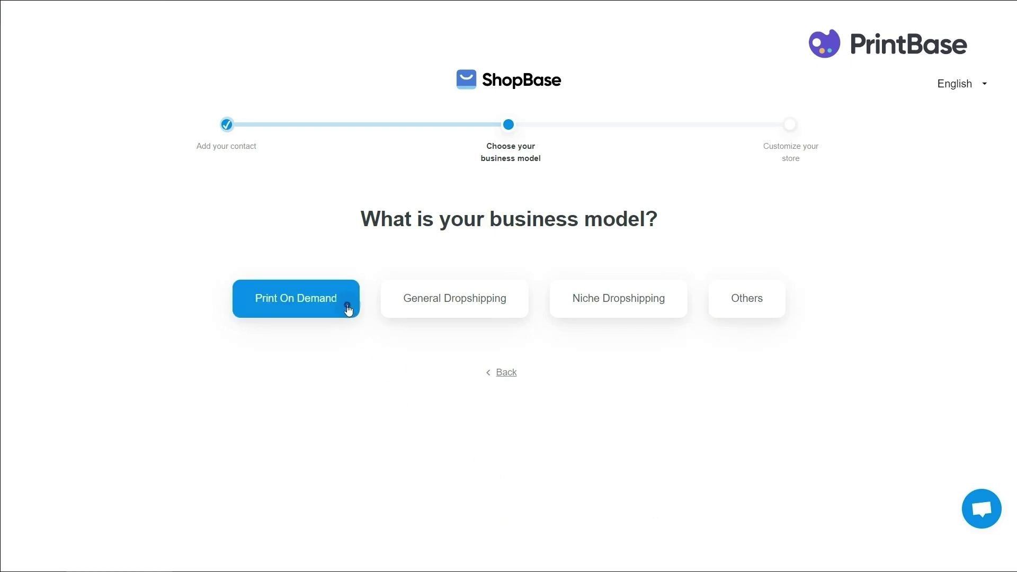
scroll(348, 304, "down", 1)
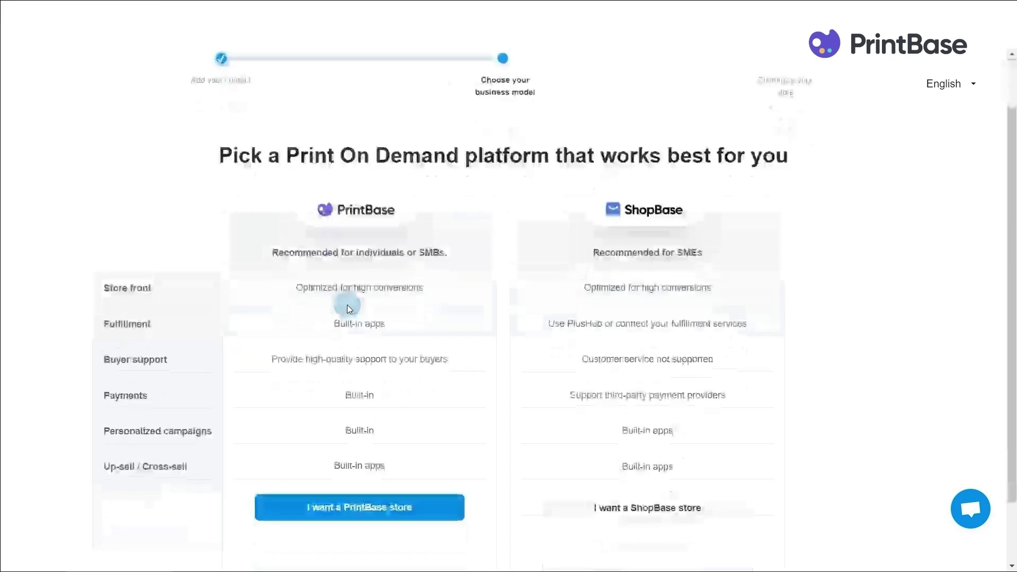
left_click(443, 511)
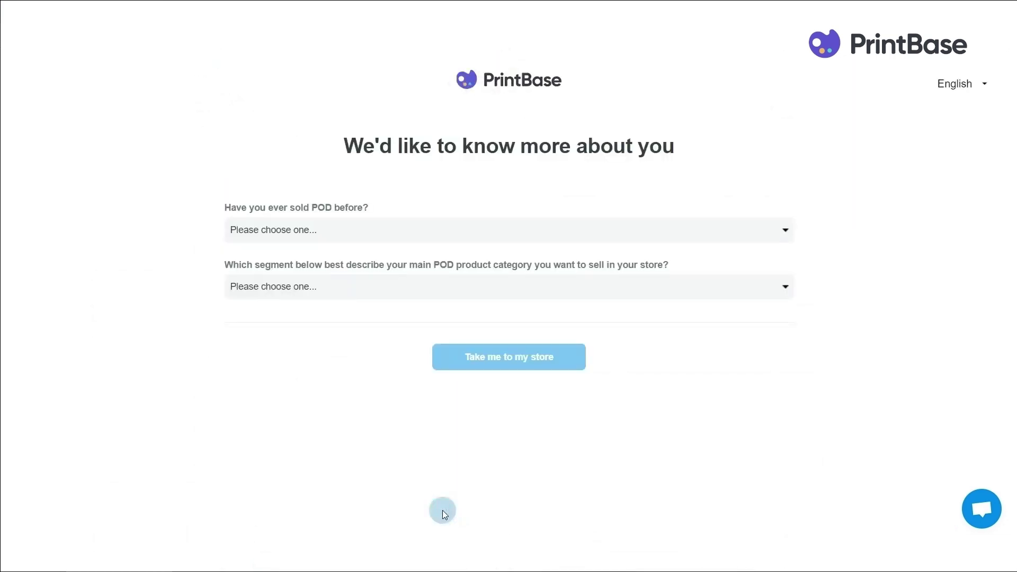
left_click(342, 231)
left_click(329, 256)
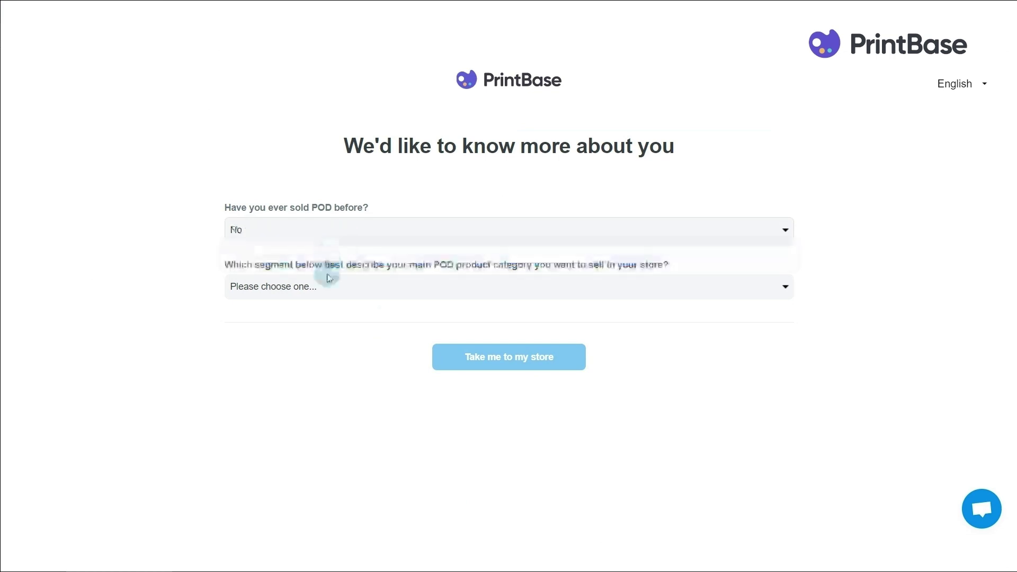
left_click(334, 286)
left_click(335, 317)
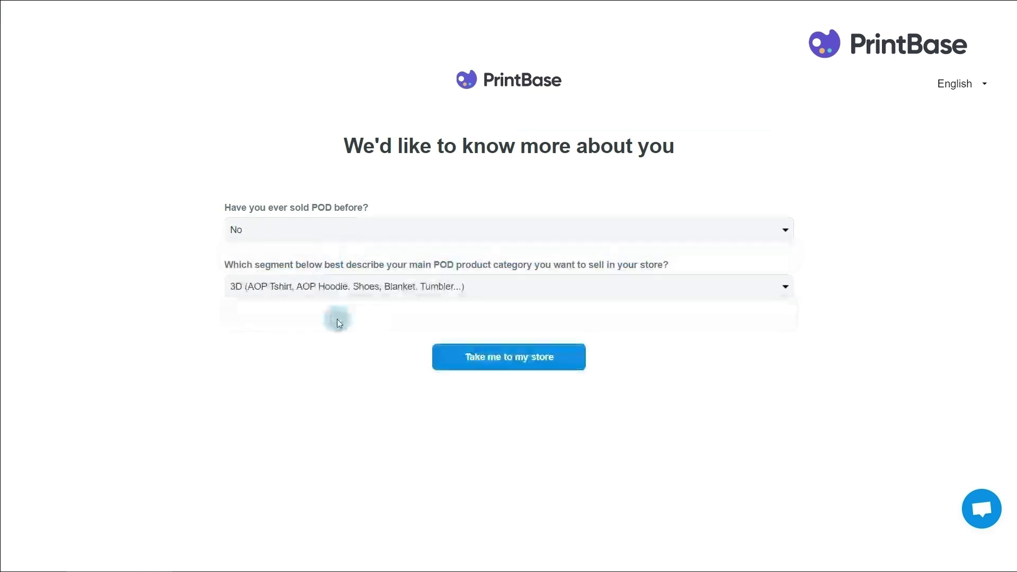
left_click(563, 366)
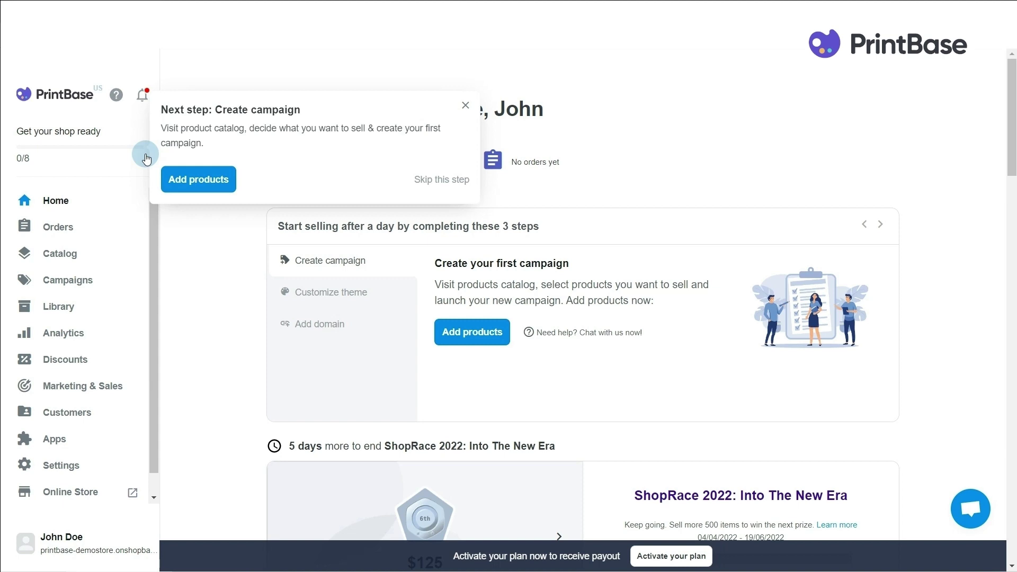
Upload Background 1.png to the Artworks library.
left_click(101, 306)
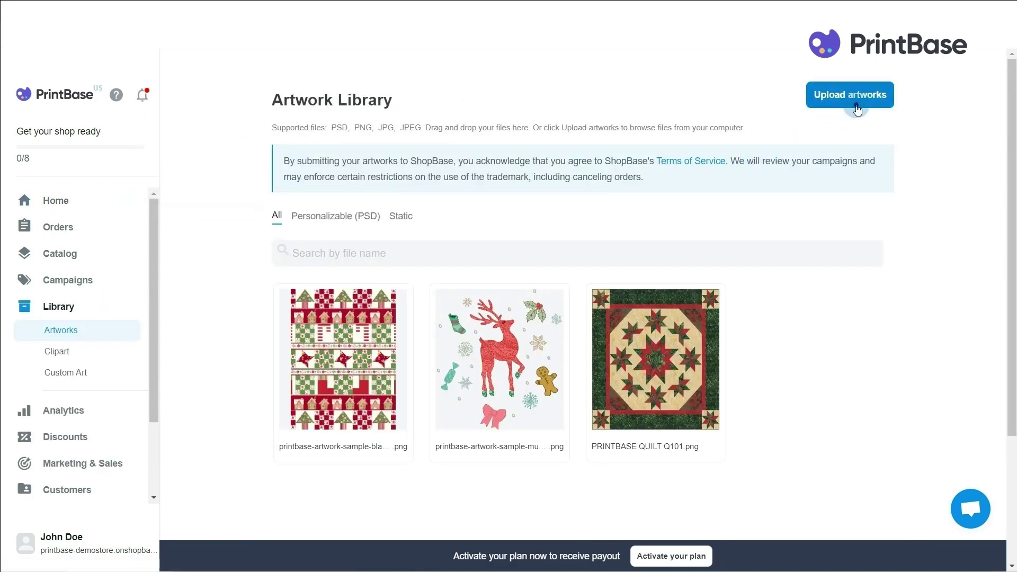
left_click(857, 109)
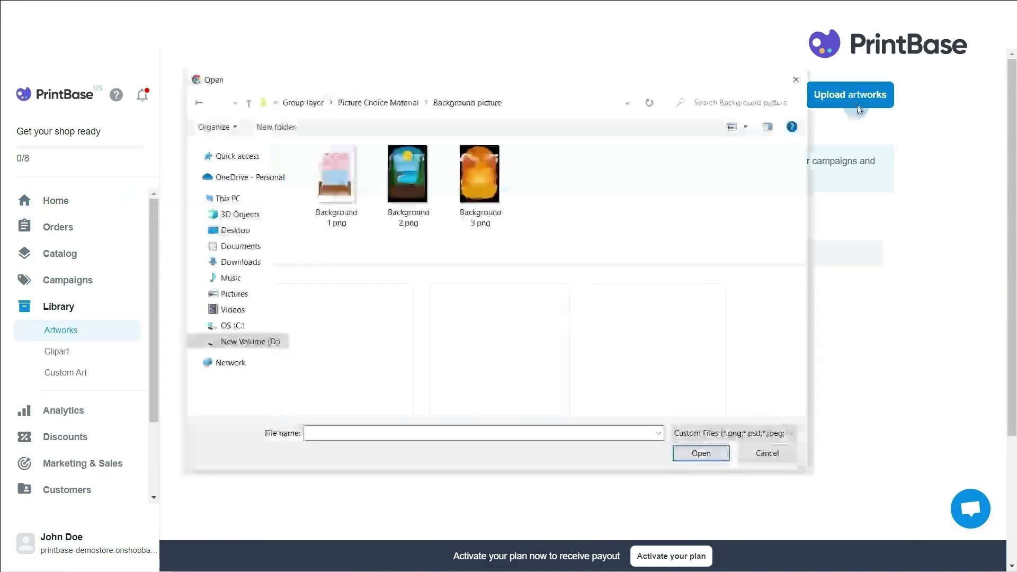
double_click(345, 196)
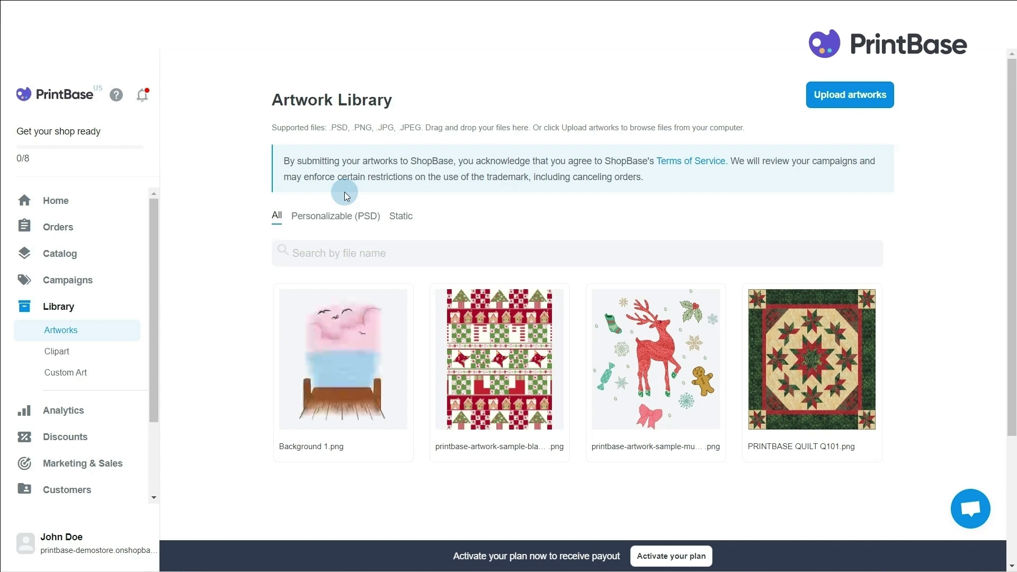
left_click(77, 258)
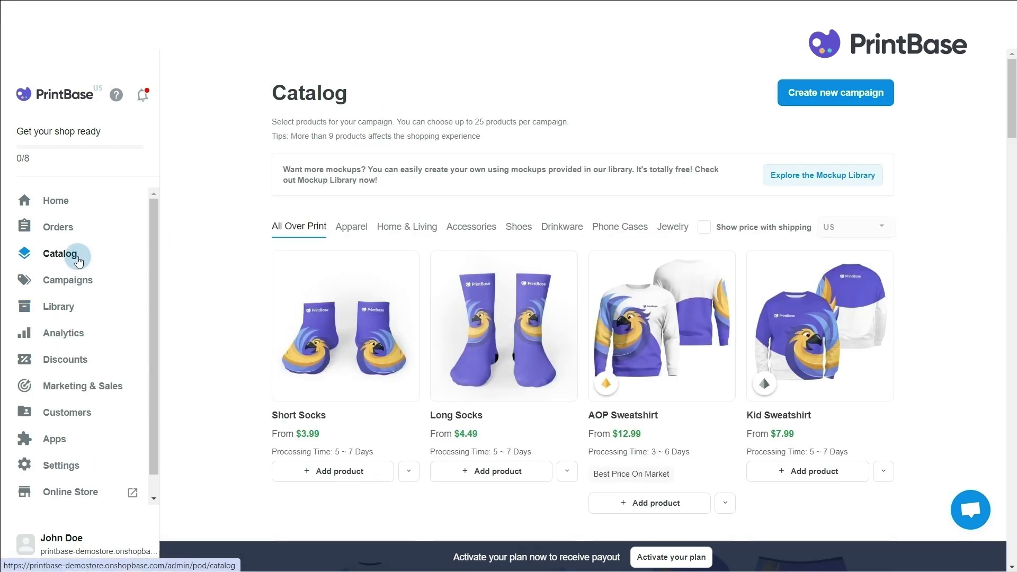
Browse the Apparel, Home & Living and Drinkware catalog categories.
scroll(936, 332, "down", 15)
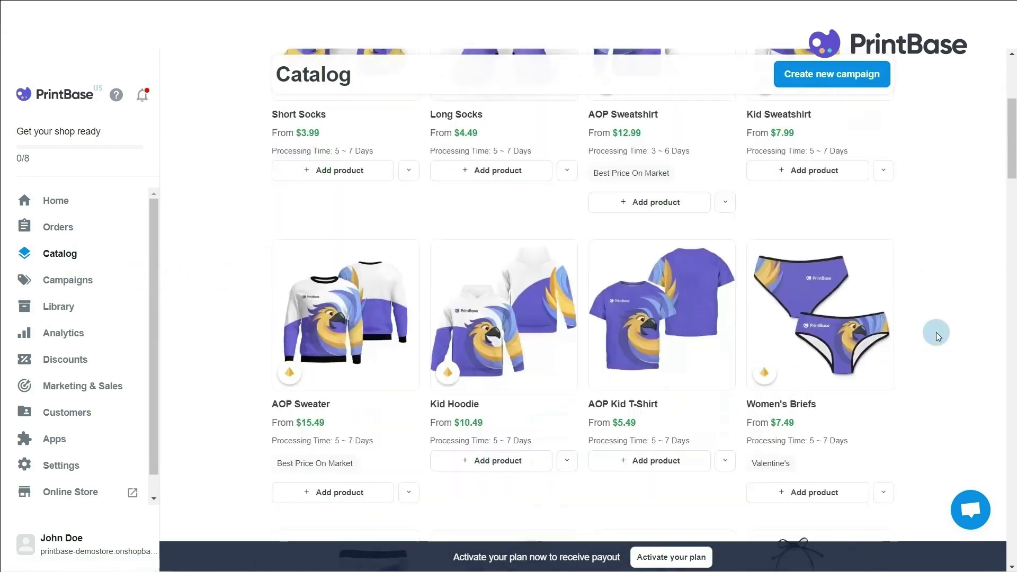
scroll(937, 333, "down", 5)
scroll(936, 332, "up", 15)
scroll(936, 332, "up", 5)
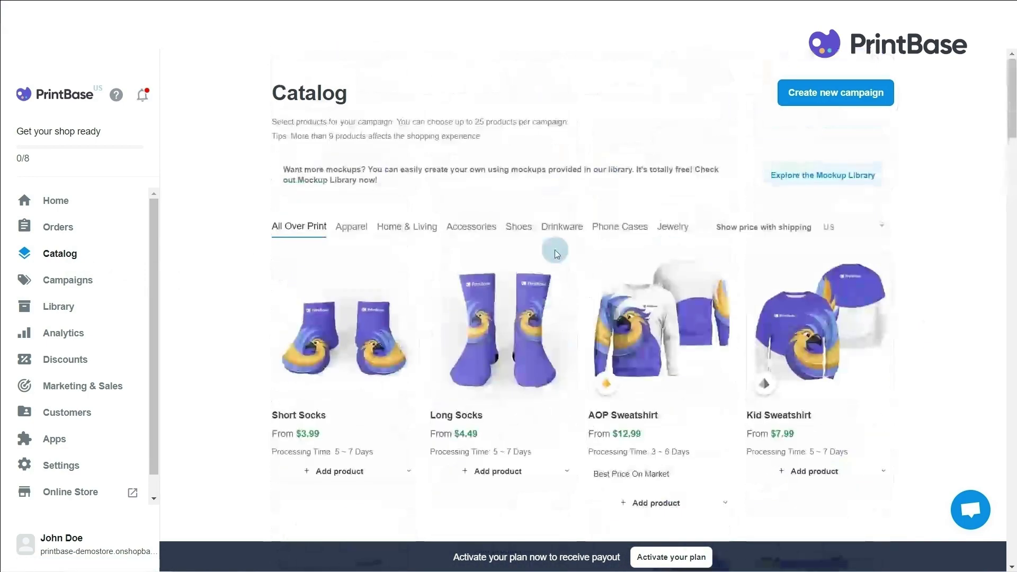
left_click(351, 229)
scroll(251, 303, "down", 3)
scroll(397, 234, "up", 3)
left_click(399, 231)
scroll(954, 337, "down", 10)
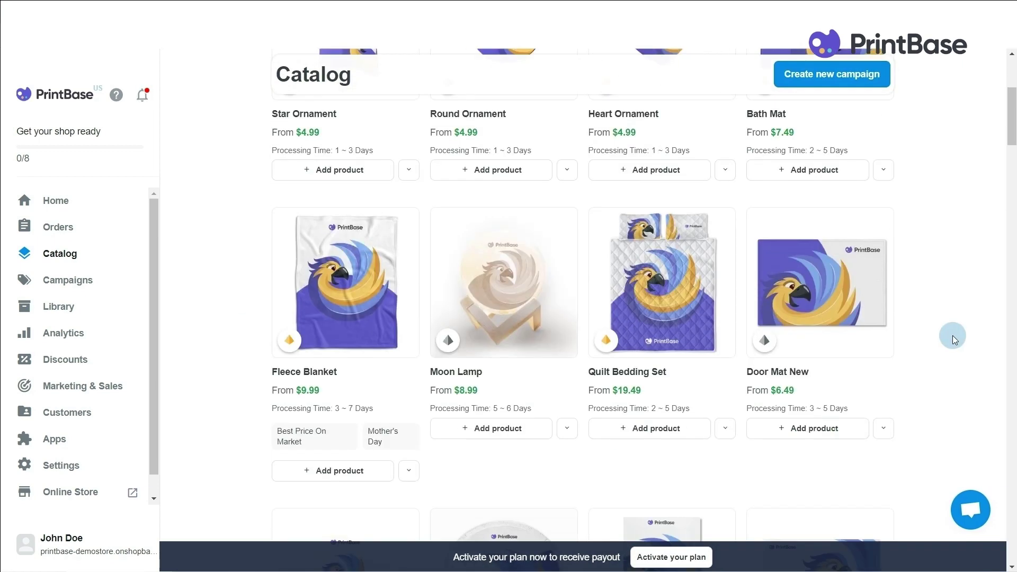
scroll(953, 337, "up", 10)
left_click(574, 227)
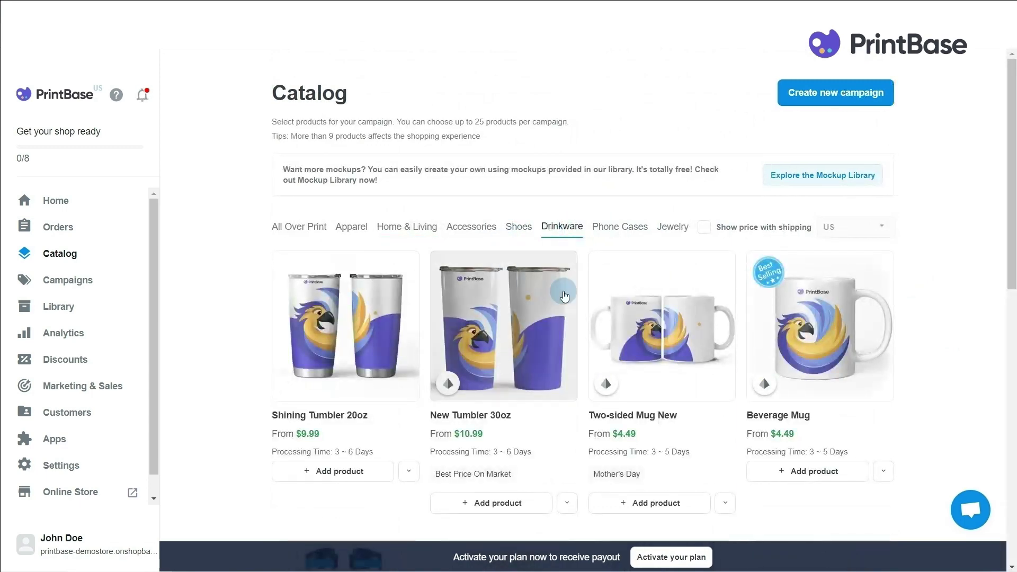
Add the Beverage Mug and create a new campaign with it.
scroll(974, 357, "down", 5)
scroll(973, 362, "up", 5)
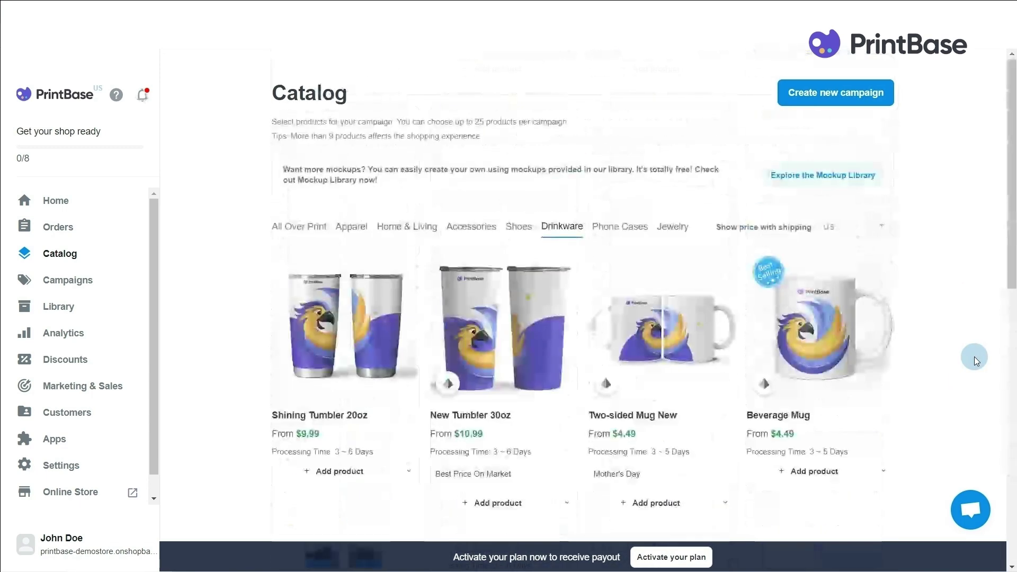
left_click(825, 356)
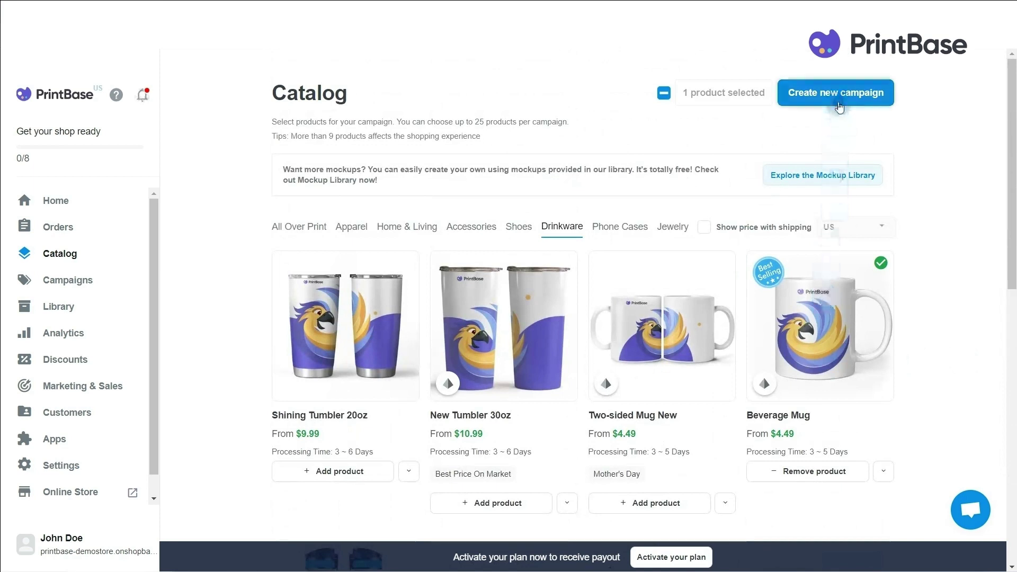
left_click(838, 102)
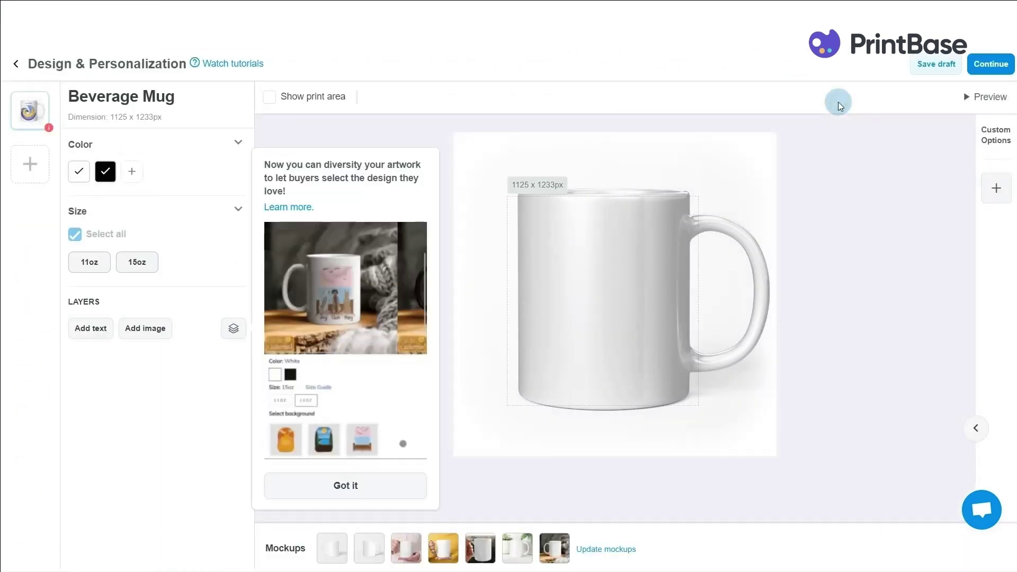
Dismiss the tips, remove the black colour option and select both 11oz and 15oz sizes.
left_click(342, 485)
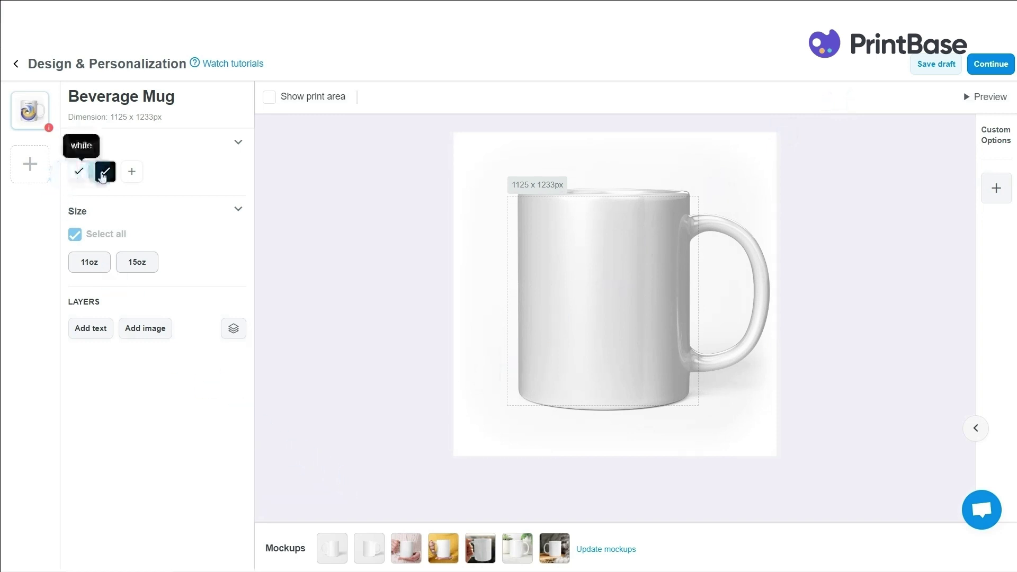
left_click(105, 171)
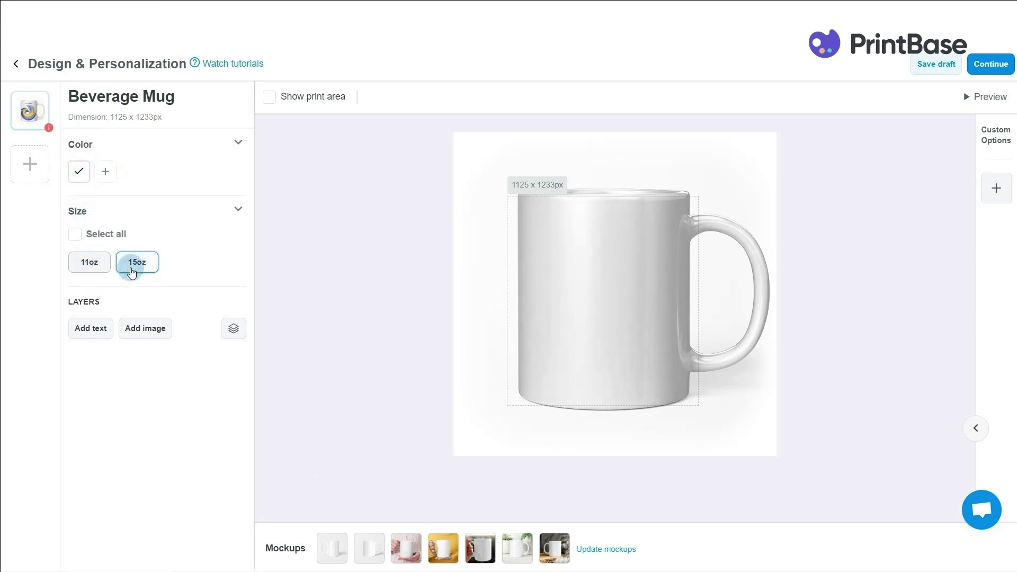
left_click(75, 235)
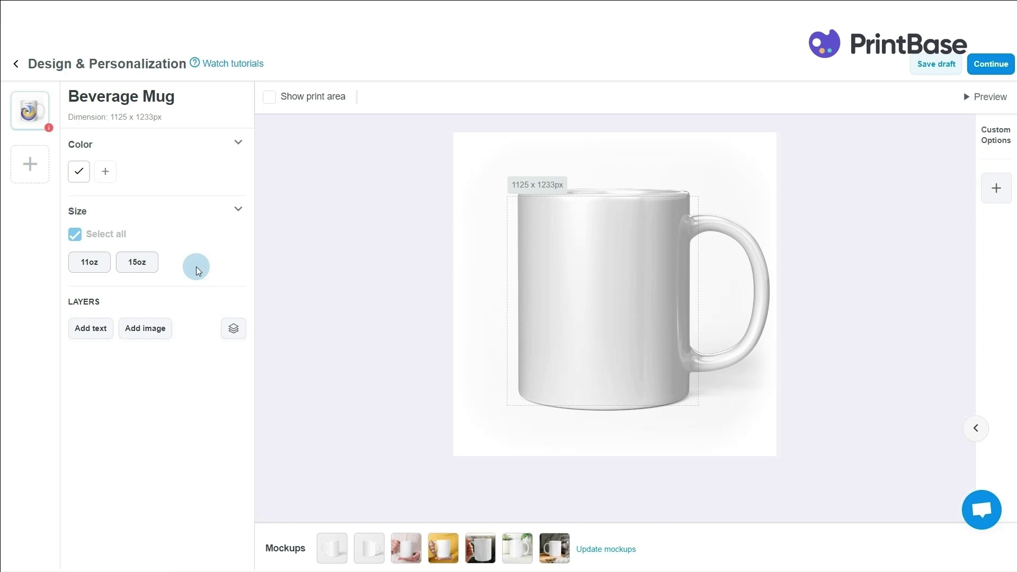
Place the Background 1 artwork on the mug and enlarge it to fill the mug.
left_click(156, 334)
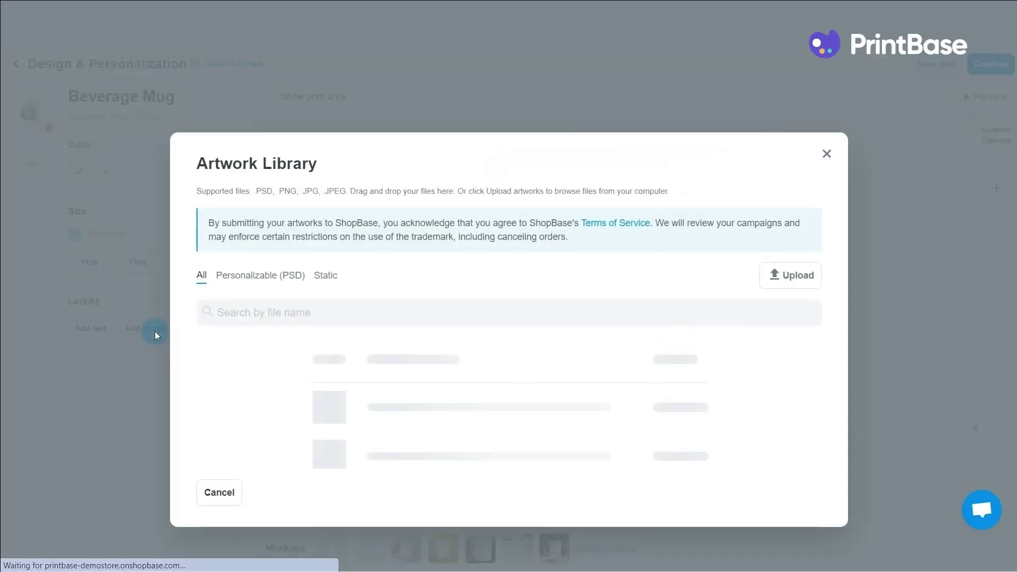
left_click(261, 409)
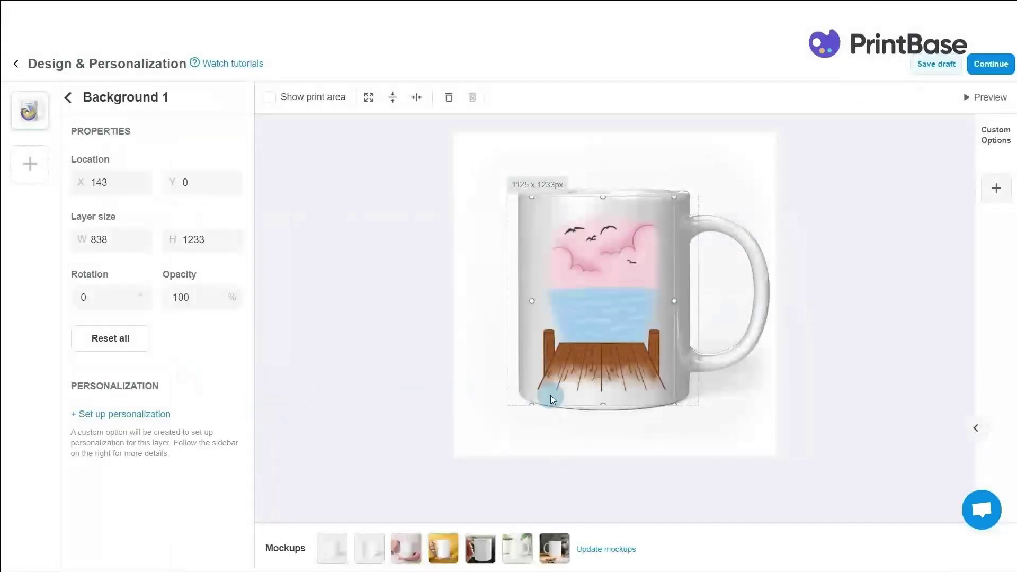
left_click_drag(529, 196, 522, 191)
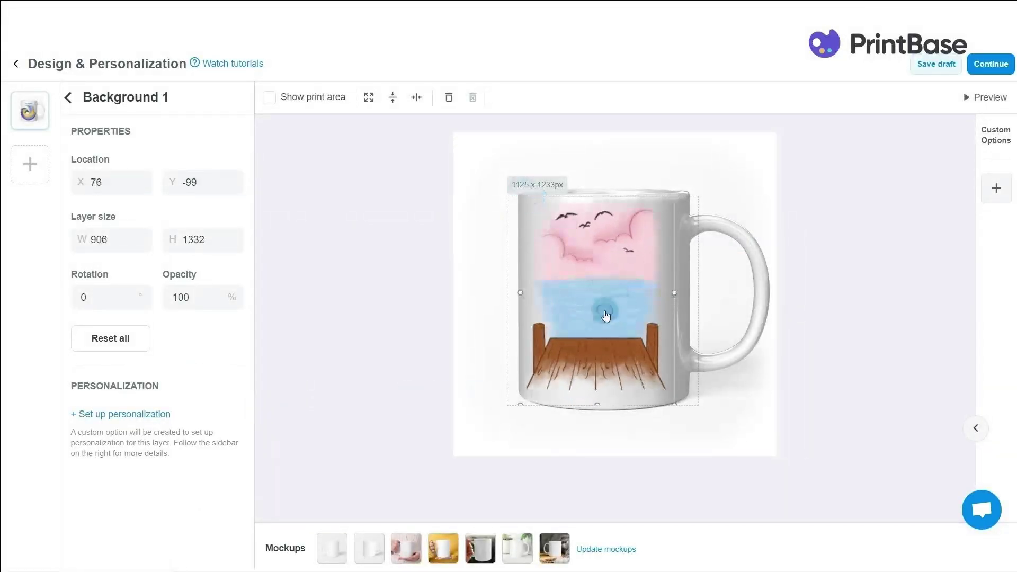
left_click_drag(586, 309, 608, 325)
left_click(62, 109)
Upload picturechoice-dog 2.2.png, add it, and shrink it onto the wooden dock.
left_click(143, 324)
left_click(786, 285)
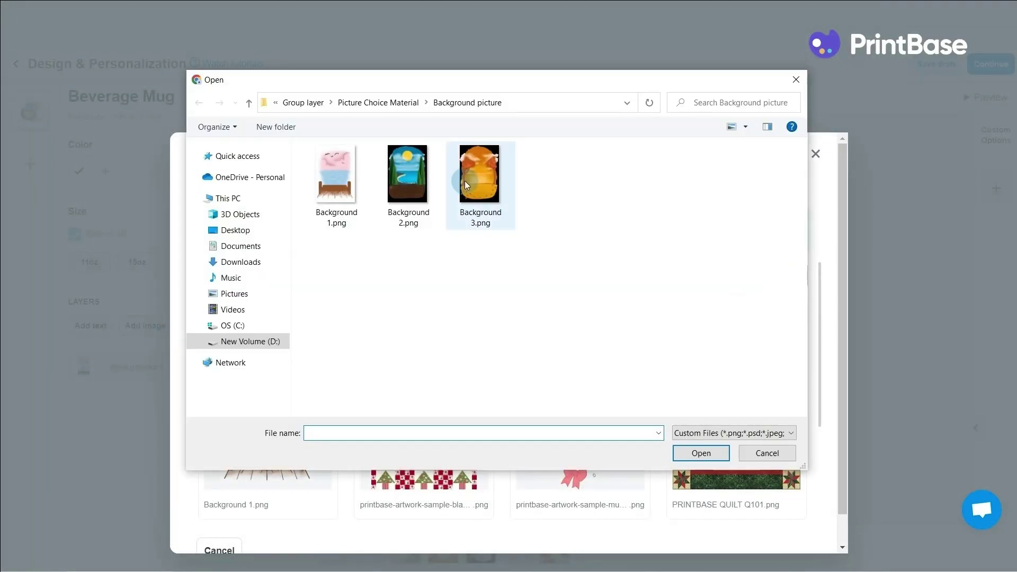
left_click(399, 103)
left_click(759, 353)
left_click(701, 454)
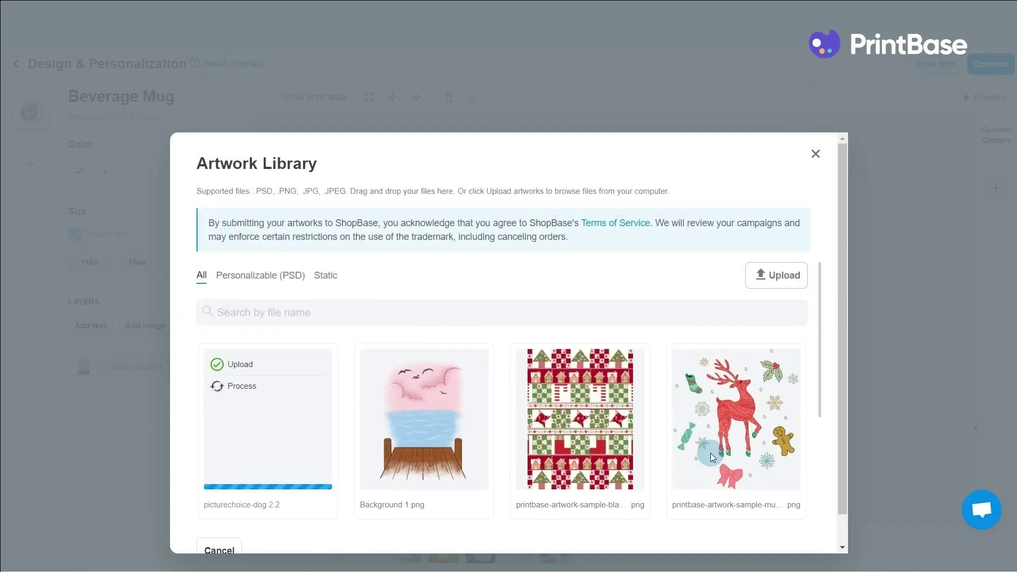
left_click(306, 431)
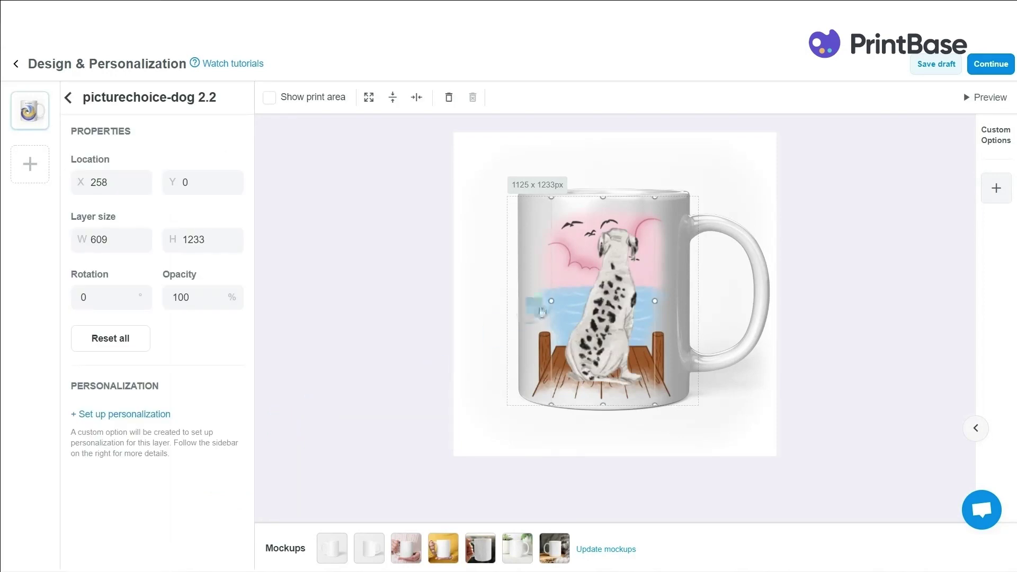
left_click_drag(551, 197, 601, 297)
left_click_drag(635, 356, 694, 416)
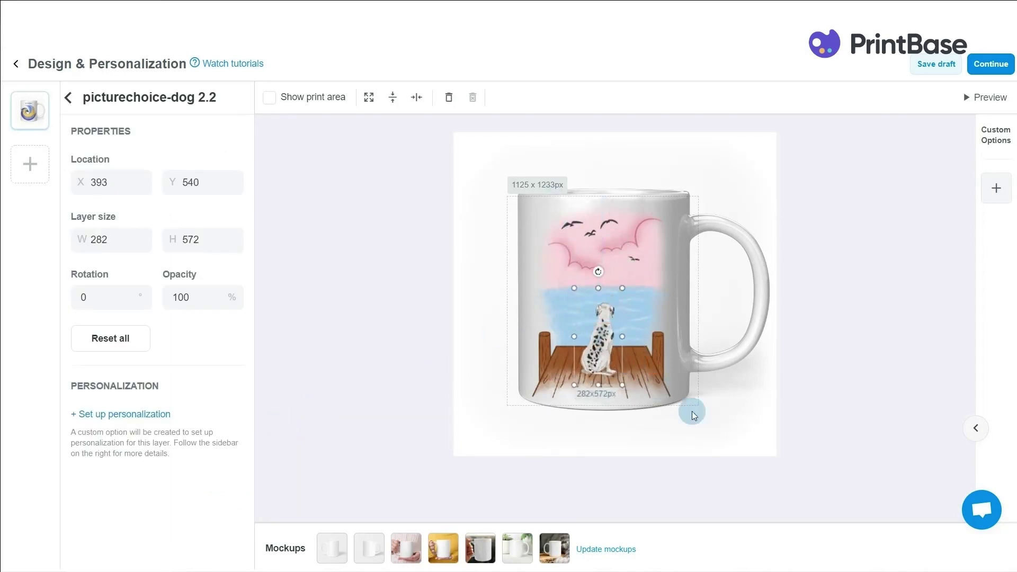
left_click(71, 99)
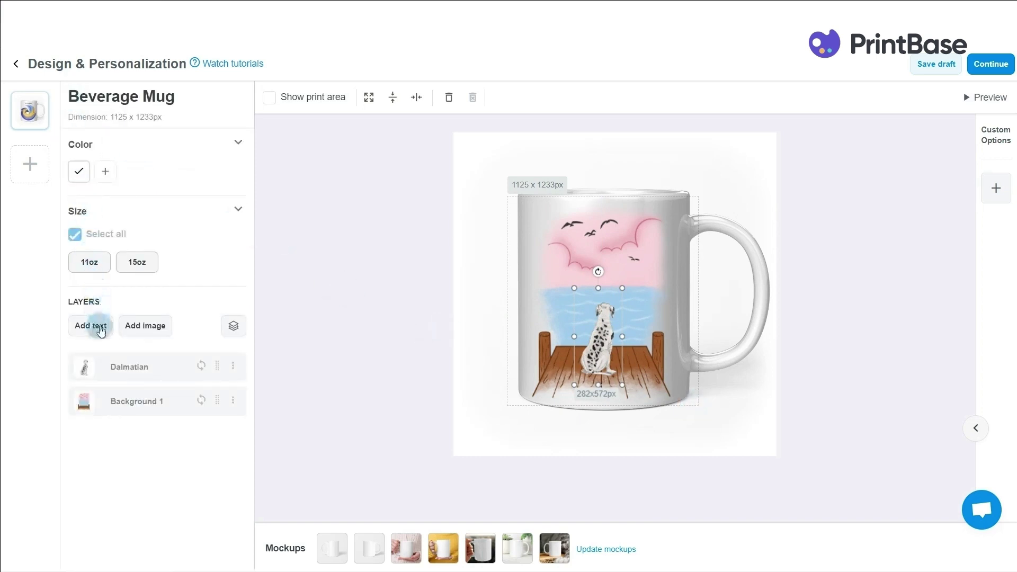
Add a text layer and give it the Austina font uploaded from austina.ttf.
left_click(104, 329)
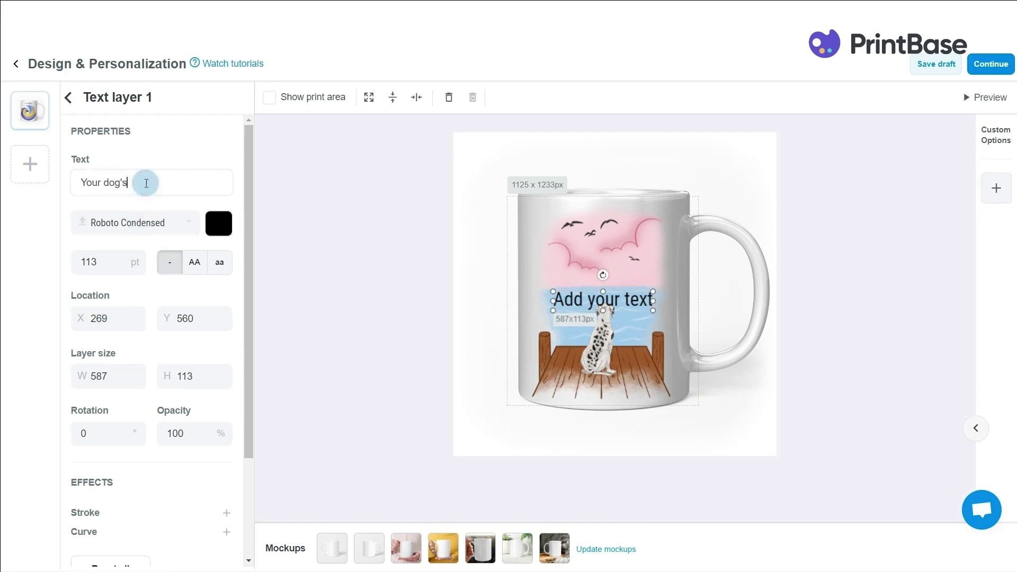
left_click(173, 222)
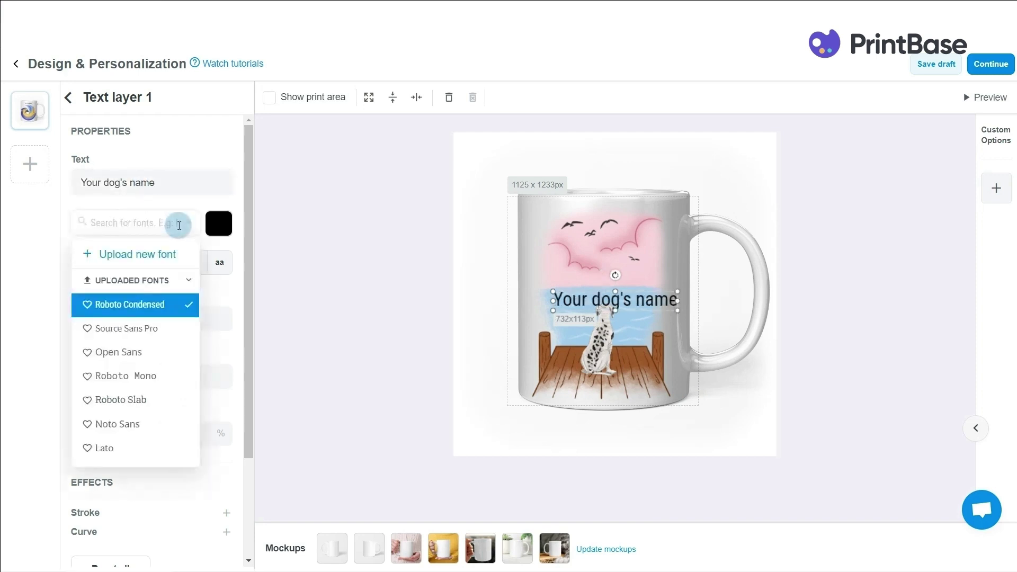
left_click(142, 256)
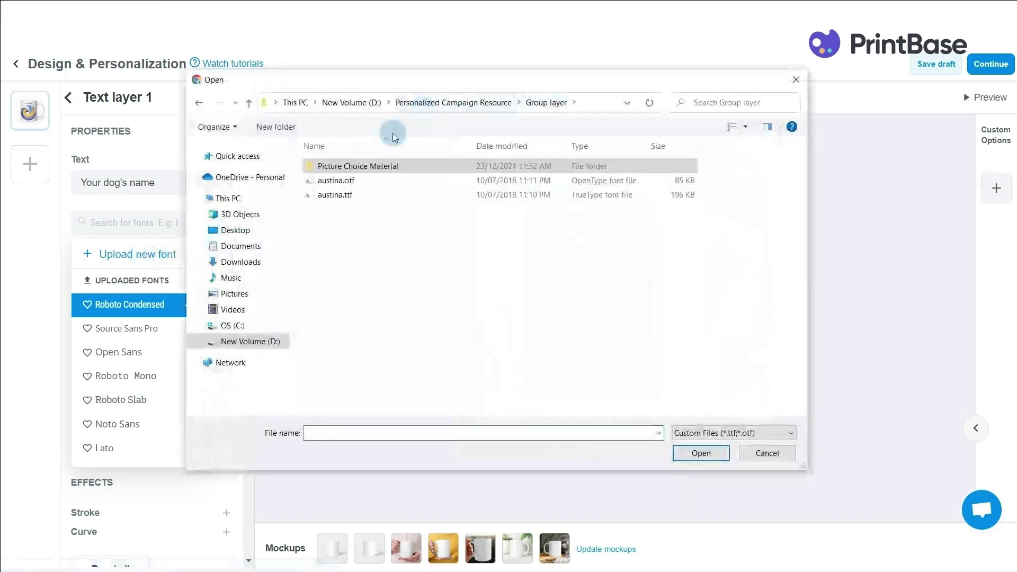
double_click(336, 194)
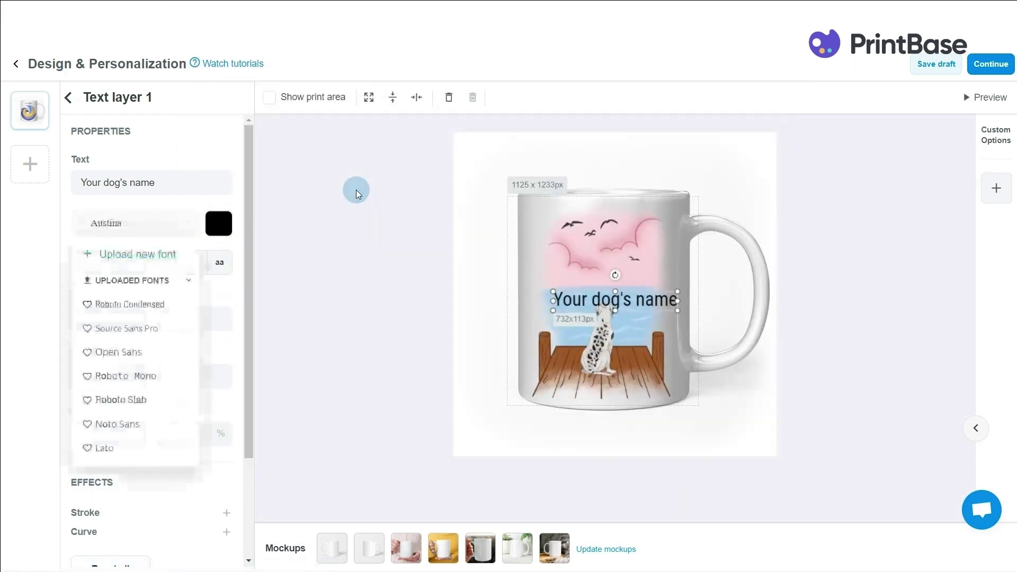
left_click(241, 223)
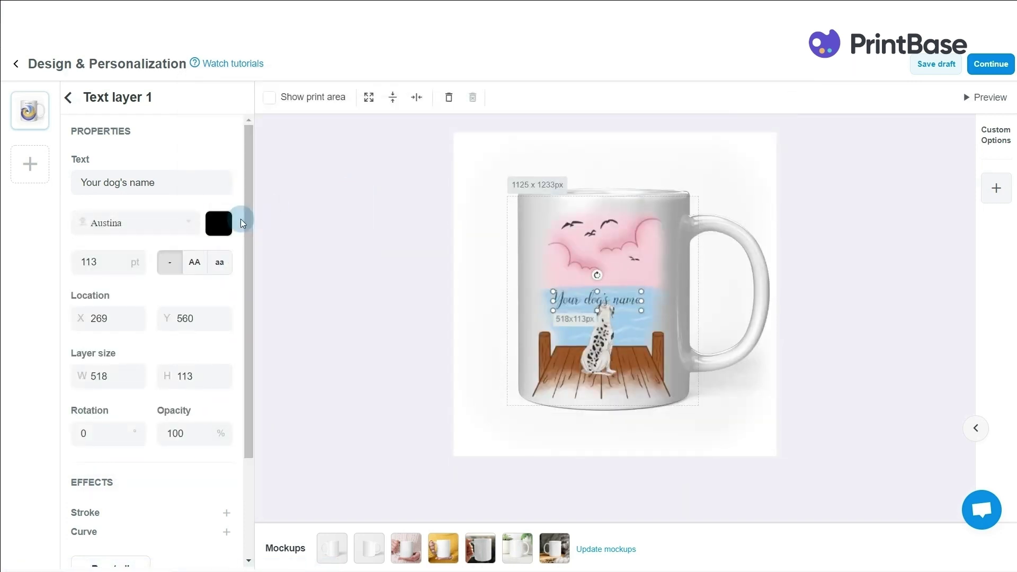
Try a strong curve effect on the text, then remove it.
scroll(127, 424, "down", 3)
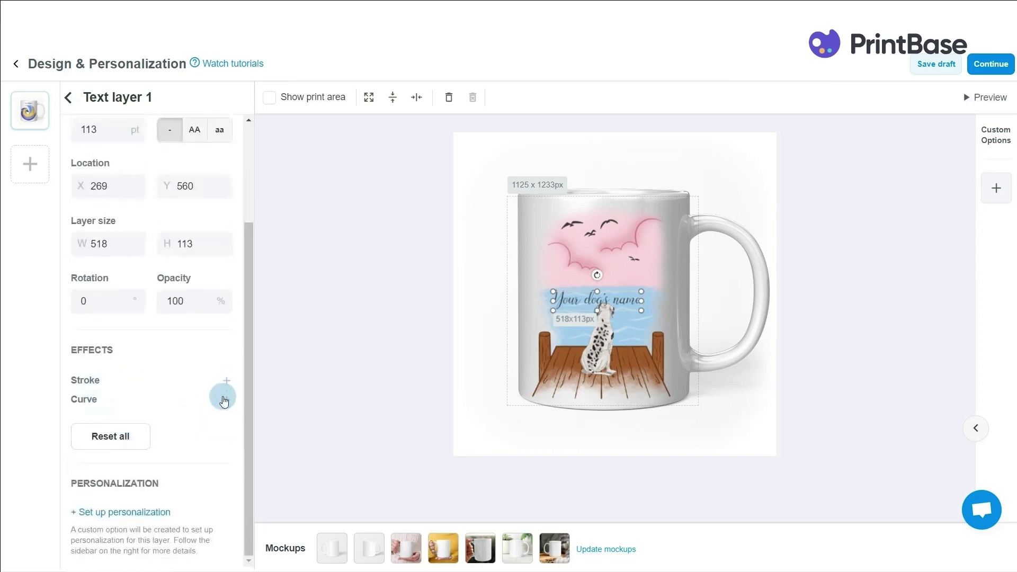
left_click(226, 399)
mouse_move(147, 419)
left_mouse_down()
mouse_move(126, 419)
mouse_move(160, 419)
left_mouse_up()
left_click_drag(604, 305, 602, 270)
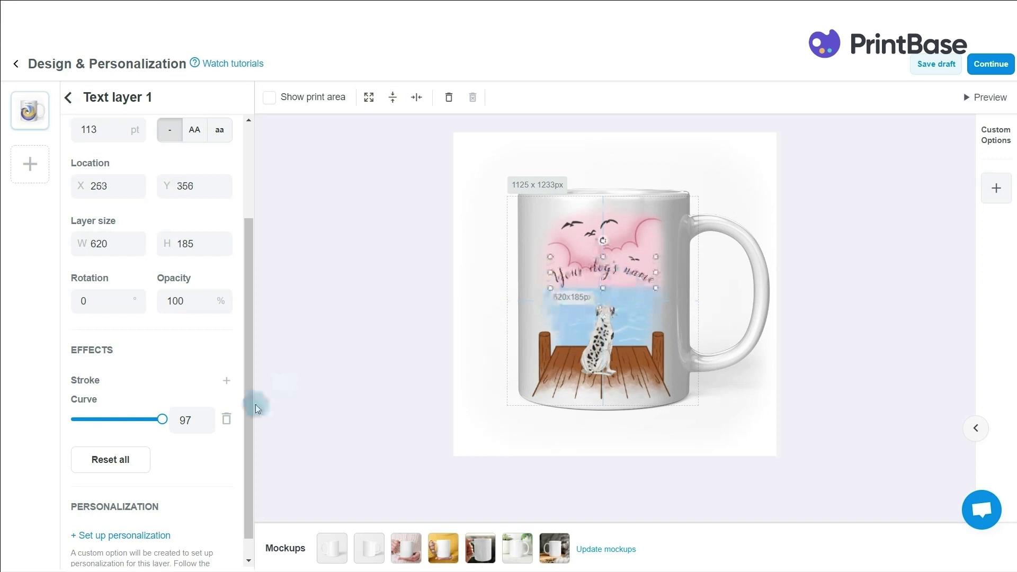
left_click(225, 421)
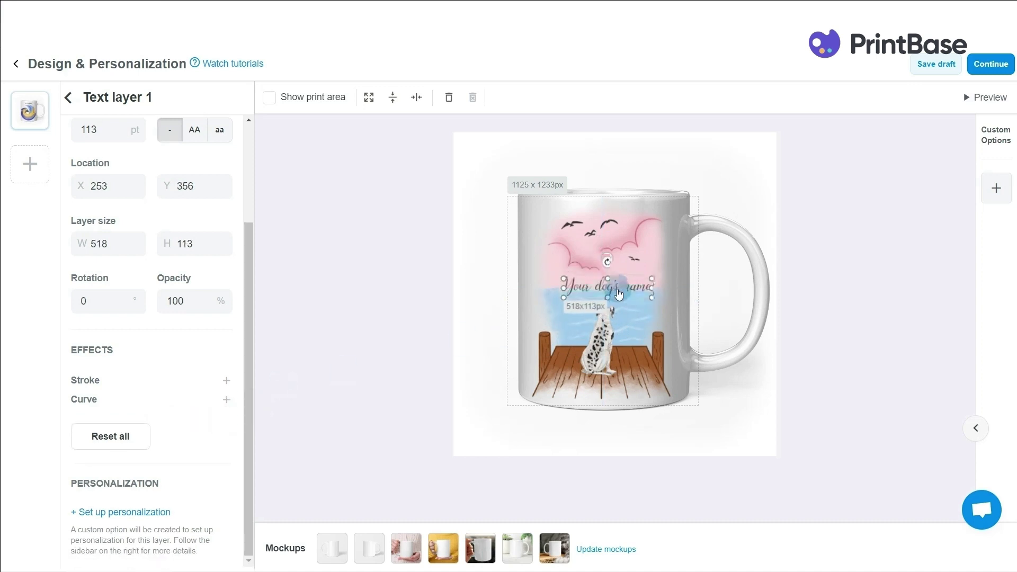
Center the text vertically and raise it just above the dog.
left_click(636, 323)
left_click(609, 296)
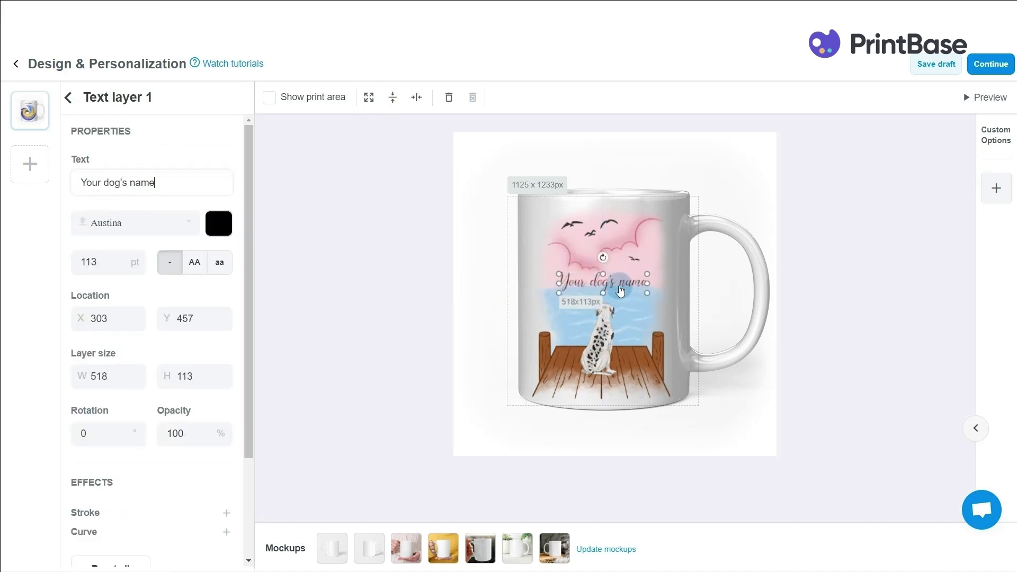
left_click(393, 97)
left_click_drag(623, 298, 626, 284)
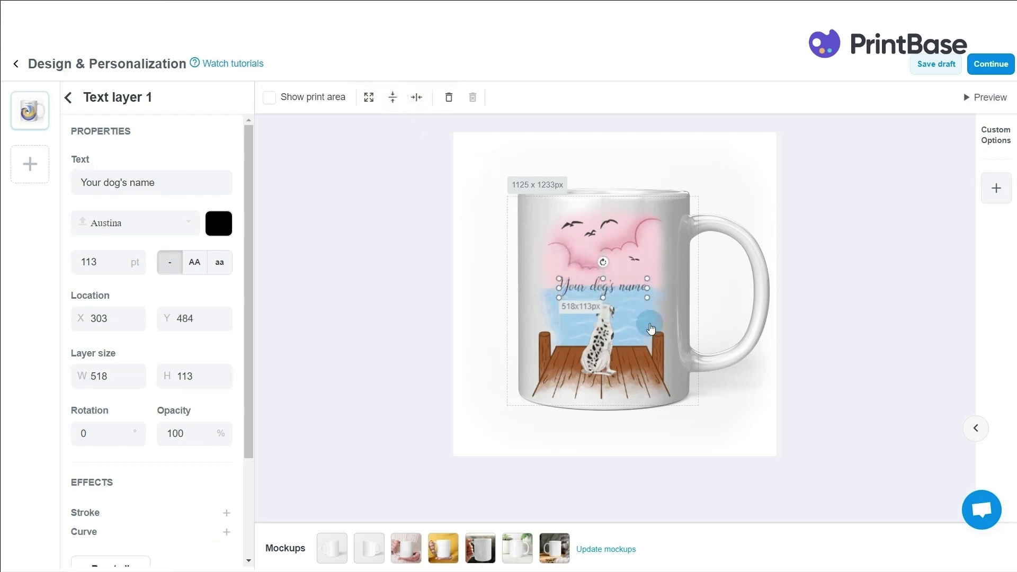
left_click(602, 287)
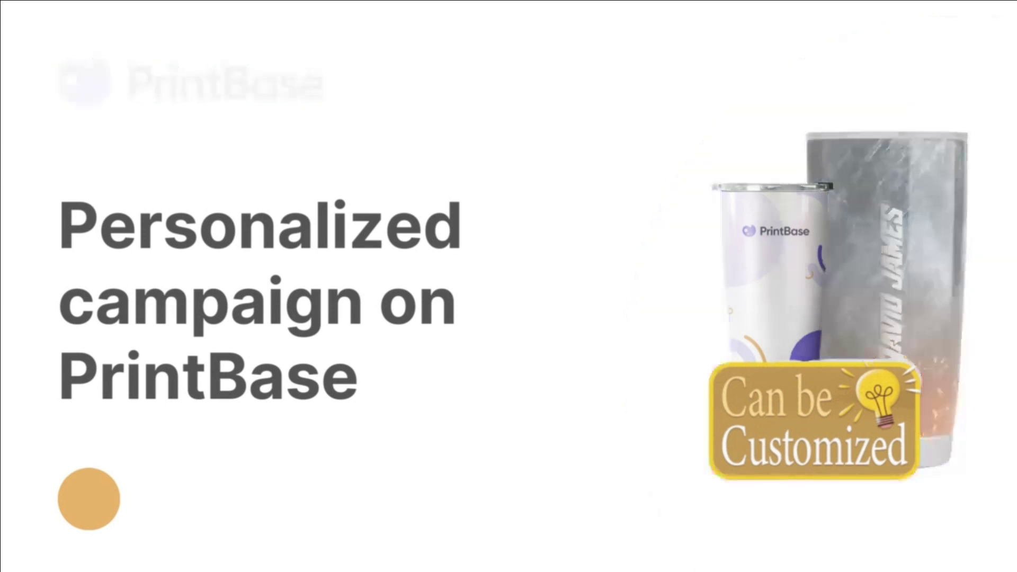
Enter a second custom name and the custom date 13-06-2013.
left_click(627, 296)
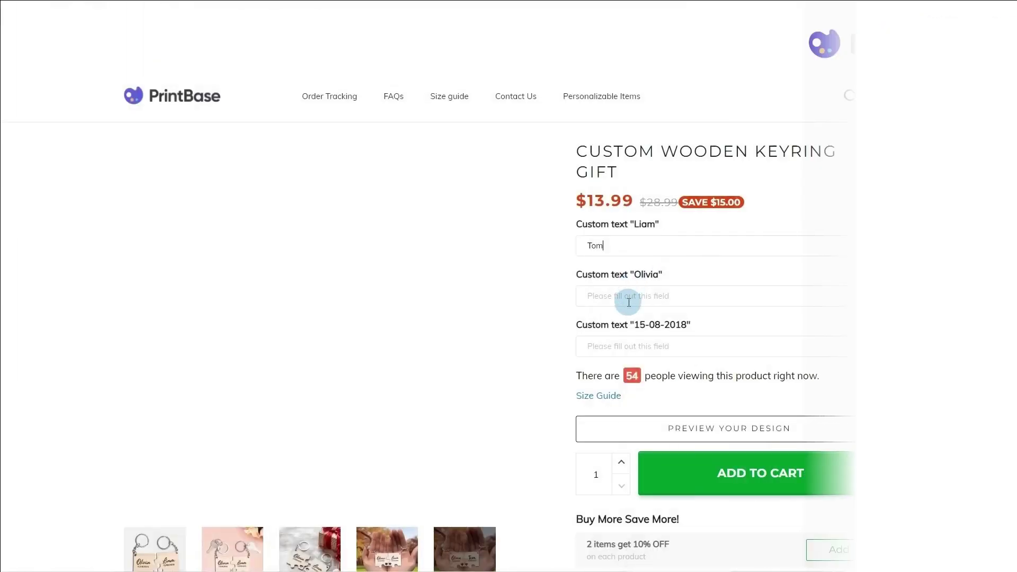
type("Wendy")
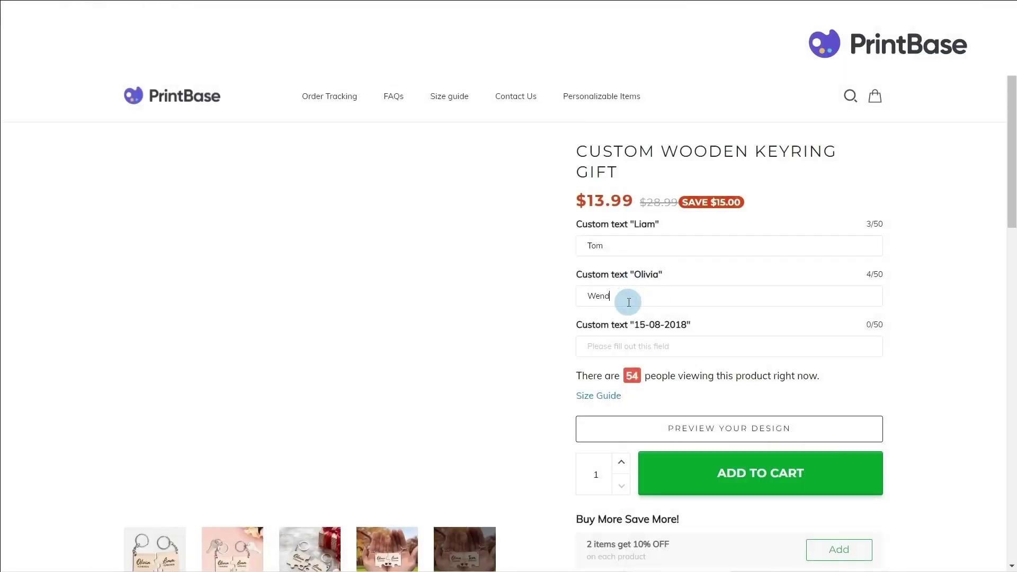
left_click(605, 345)
type("13-06-2013")
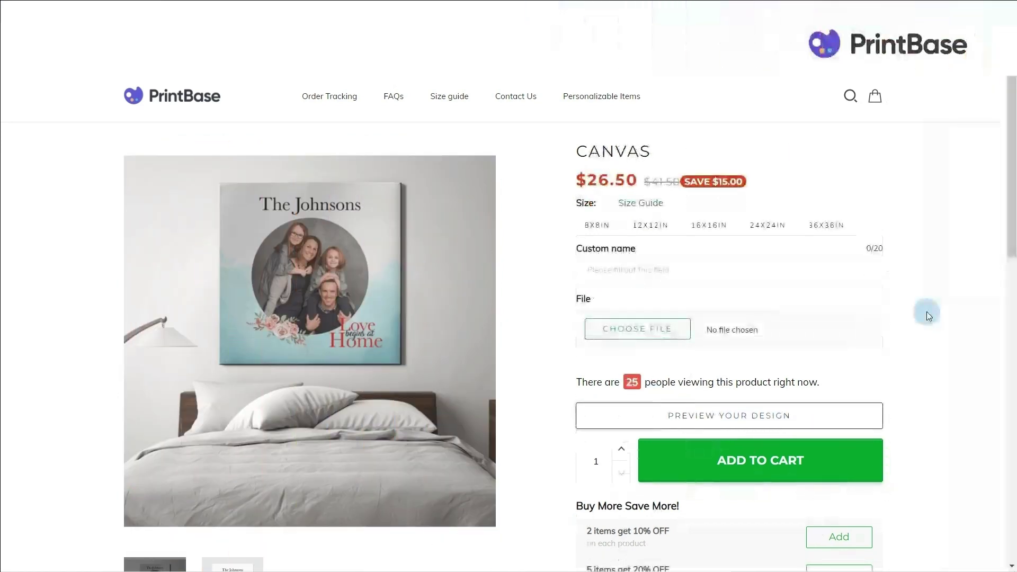
Select the canvas custom name field and upload the family photo.
left_click(649, 272)
left_click(610, 329)
left_click(399, 295)
left_click(719, 468)
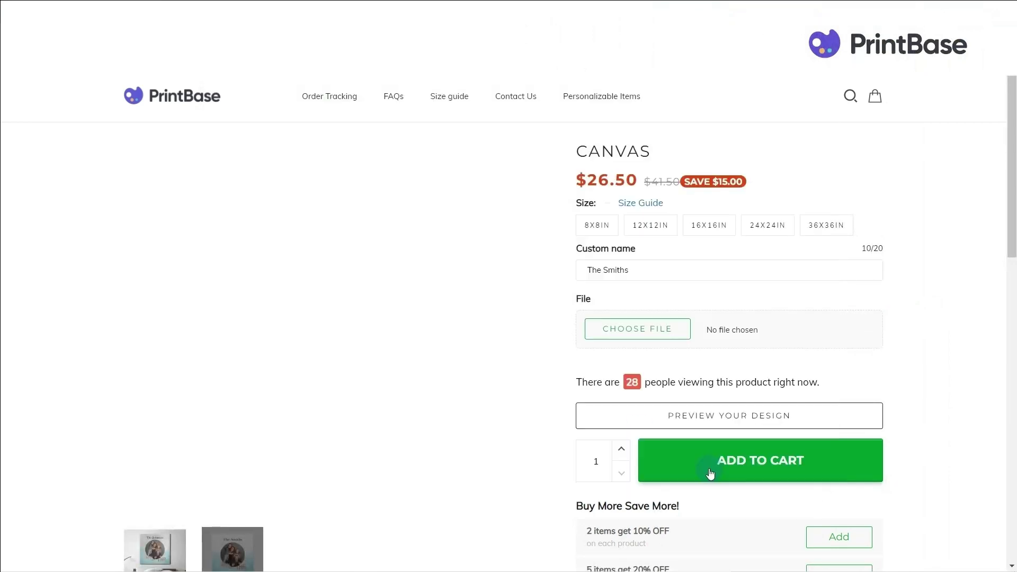
Adjust the photo's zoom and position so the family shows, and apply the crop.
left_click_drag(461, 466, 397, 466)
left_click_drag(573, 371, 427, 387)
left_click_drag(397, 467, 412, 467)
left_click_drag(553, 378, 525, 406)
left_click(599, 505)
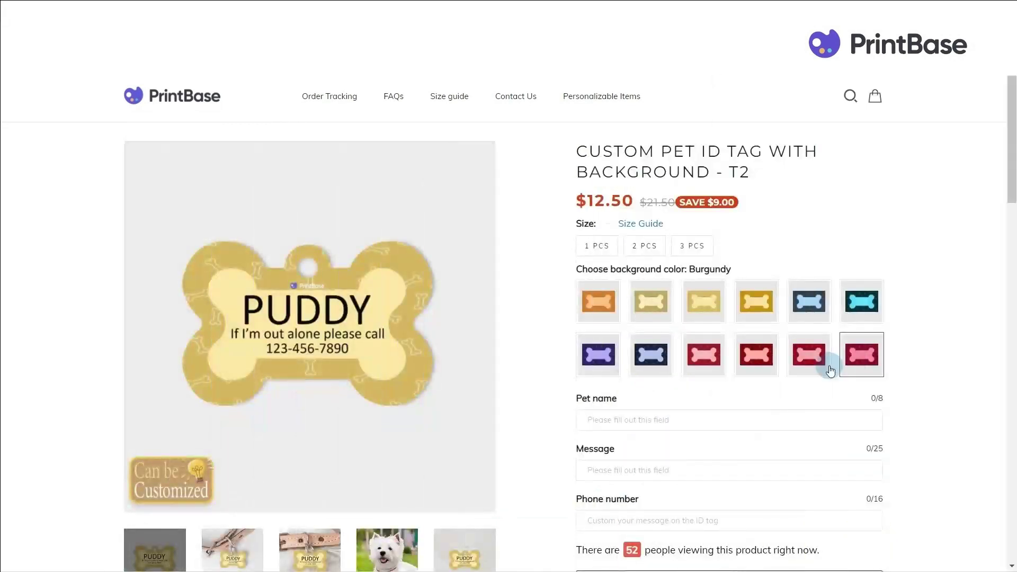
Set the tag background to Indigo and enter the pet name 'Lnna'.
left_click(818, 370)
left_click(601, 356)
left_click(604, 421)
type("Lnna")
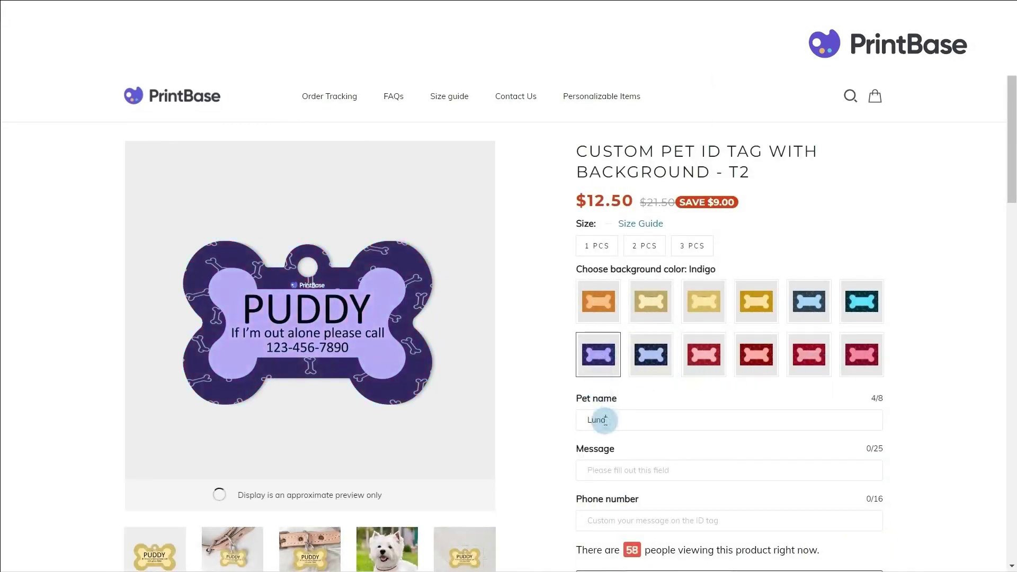
Enter the lost-pet message with a contact phone number and preview the tag design.
scroll(604, 420, "down", 2)
left_click(613, 407)
type("I'm lost, please ca")
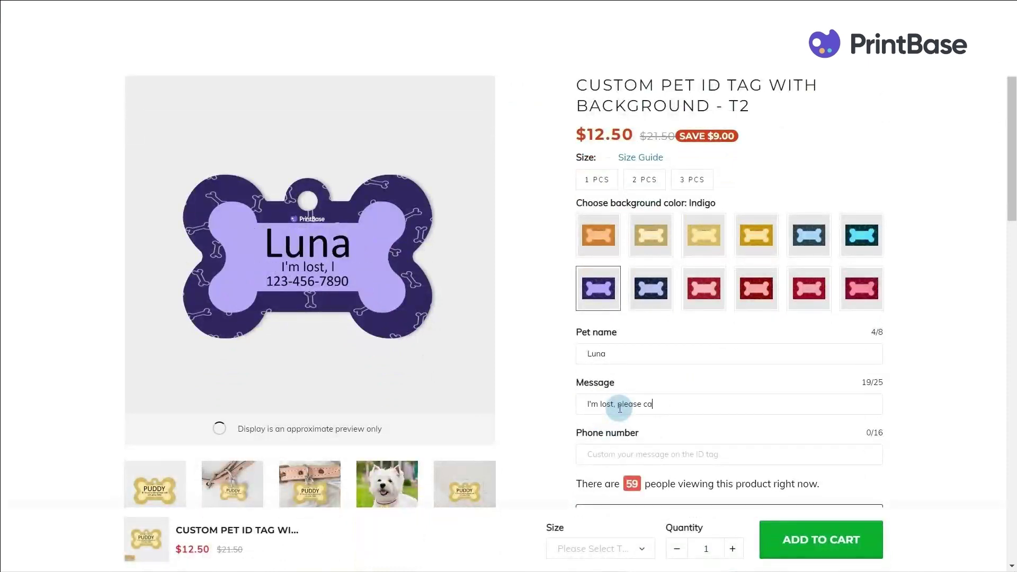
type("ll Mom ")
type("123-456-789")
scroll(608, 438, "down", 3)
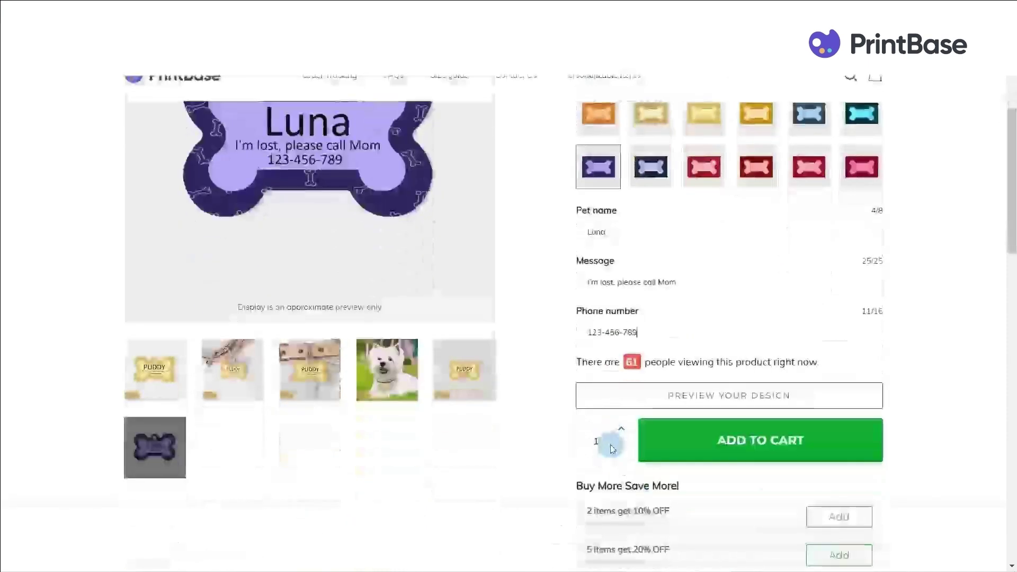
left_click(684, 382)
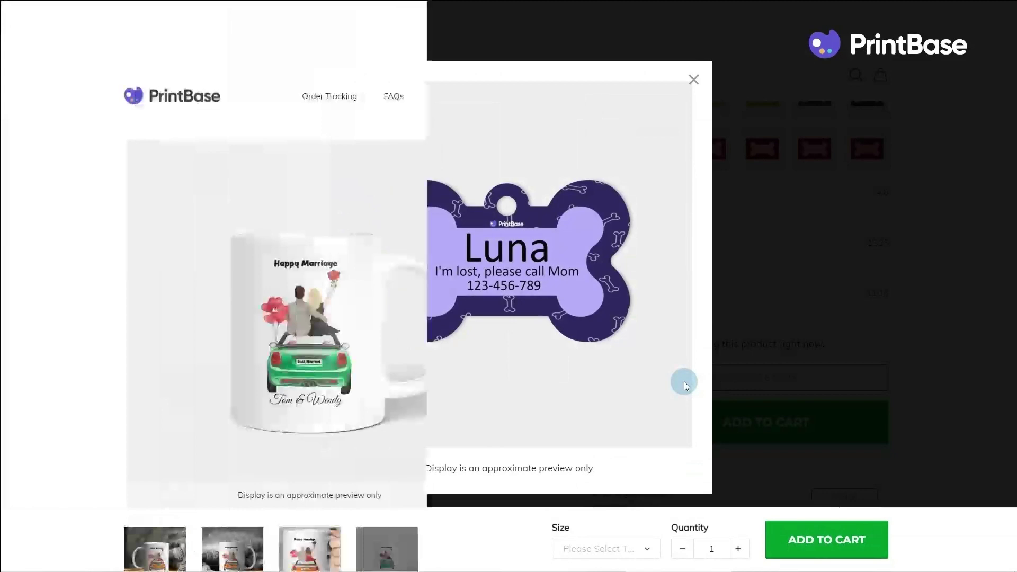
scroll(899, 333, "down", 10)
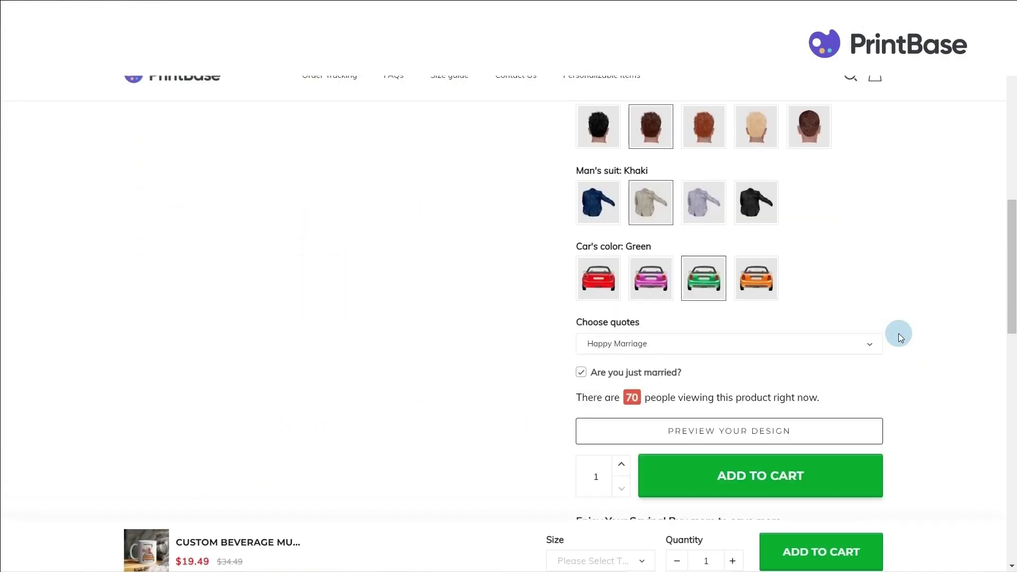
Open, close and reopen the Custom Beverage Mug design preview.
left_click(706, 320)
left_click(838, 284)
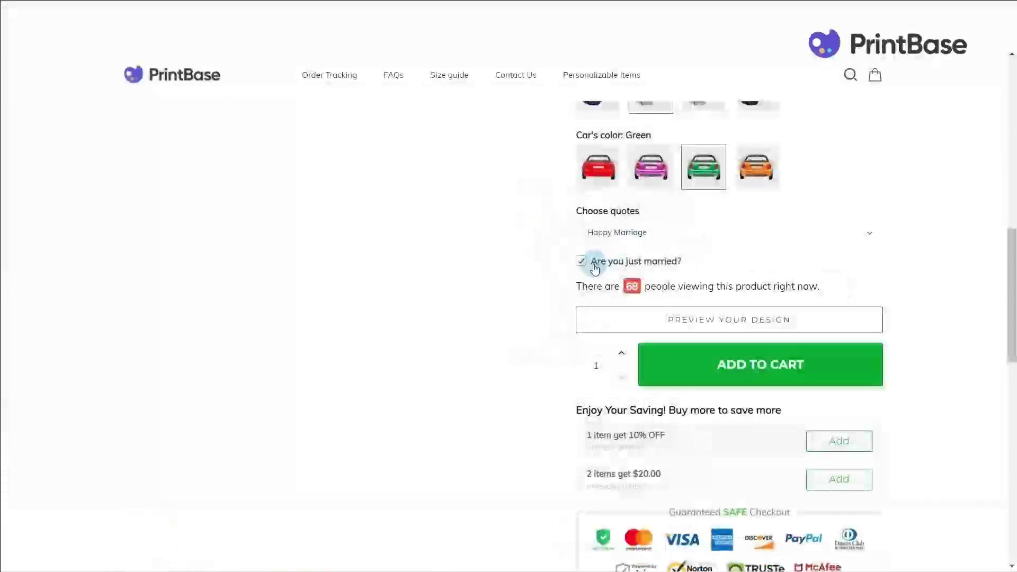
left_click(662, 318)
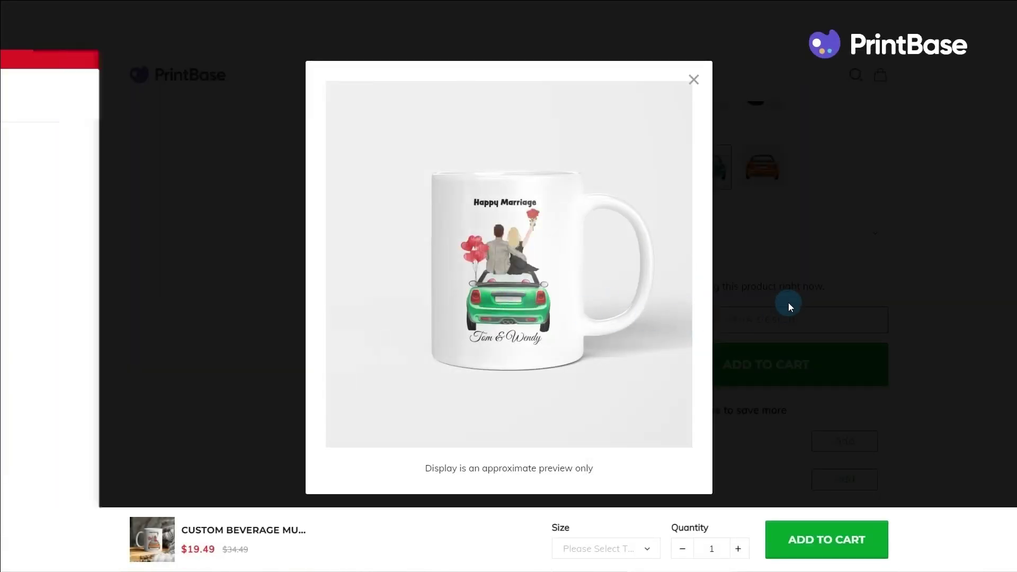
Try light skin with the black dress, then dark skin with the third dress.
left_click(597, 335)
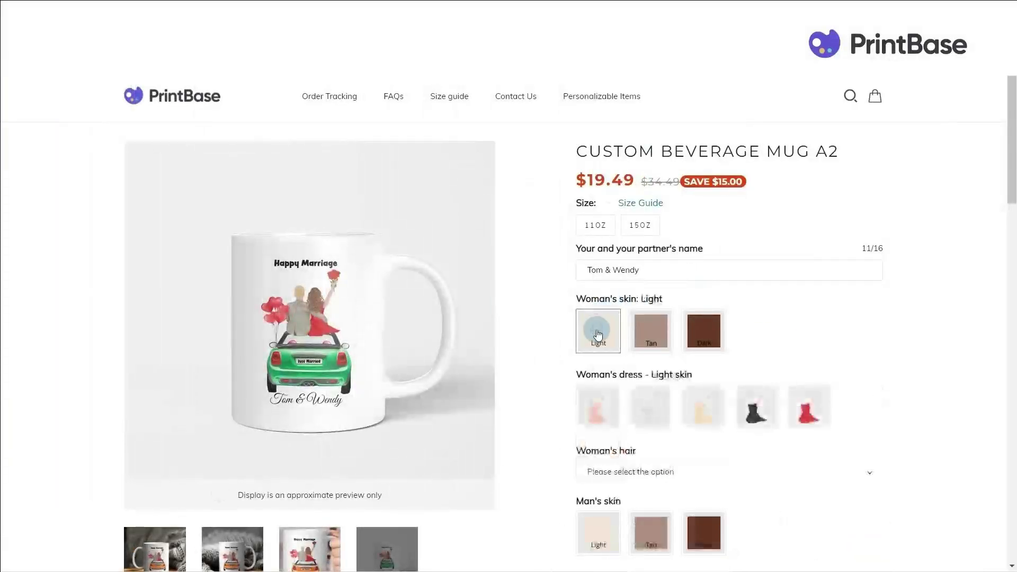
left_click(764, 410)
left_click(704, 331)
left_click(710, 402)
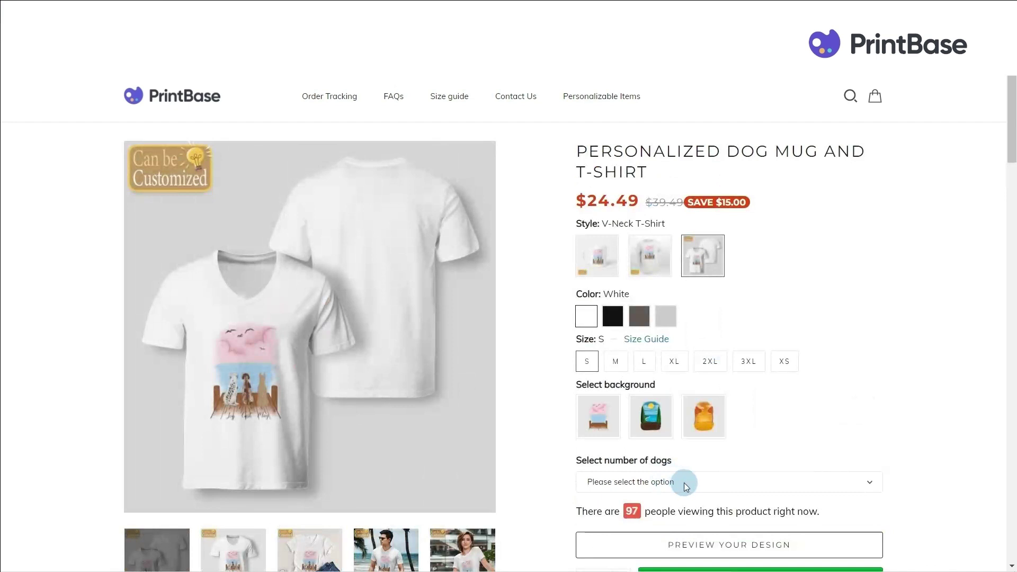
Change the number of dogs to 3, then 2, and finally 1.
left_click(682, 481)
left_click(652, 500)
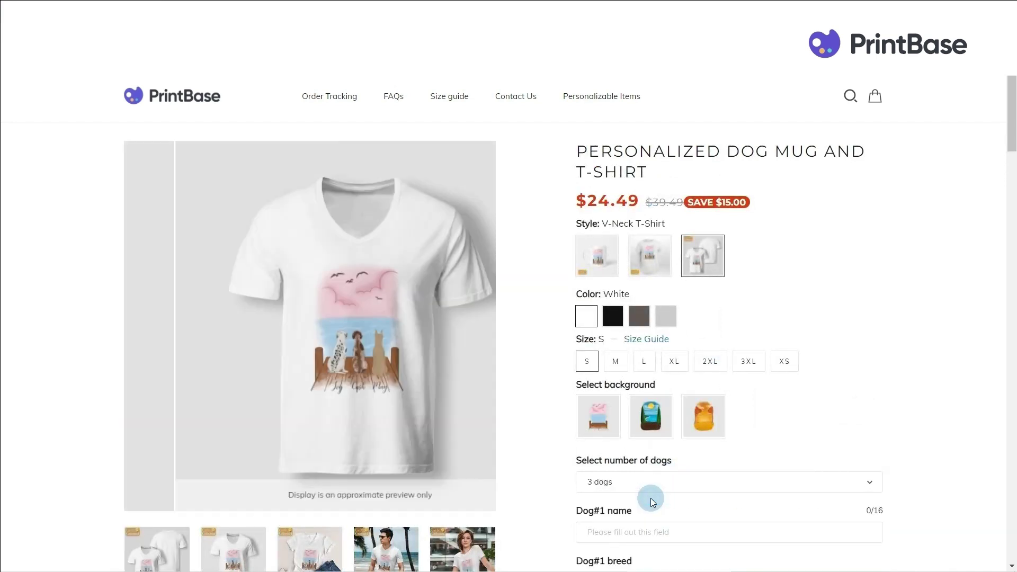
scroll(652, 498, "down", 4)
scroll(664, 474, "up", 4)
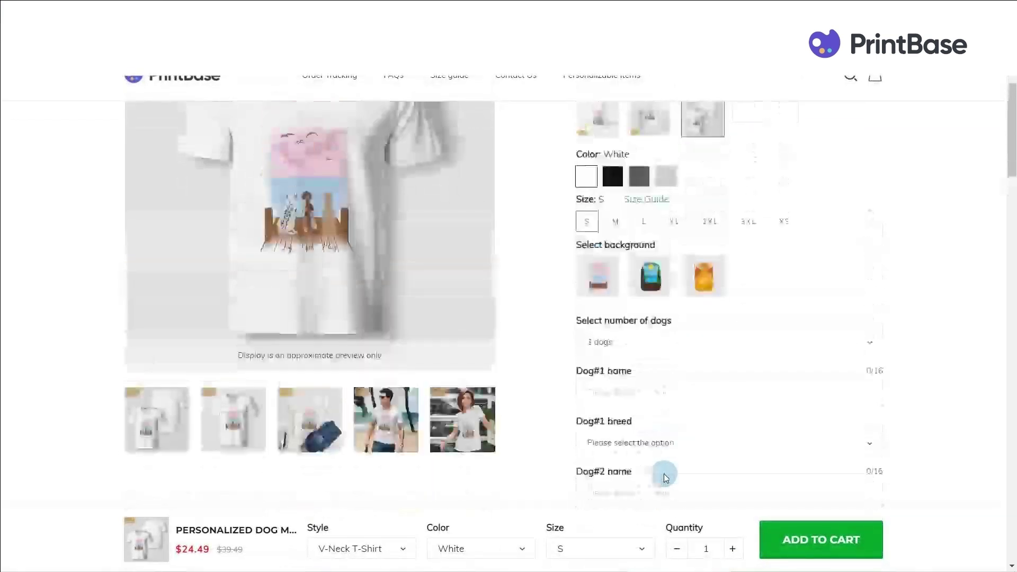
left_click(659, 480)
left_click(607, 508)
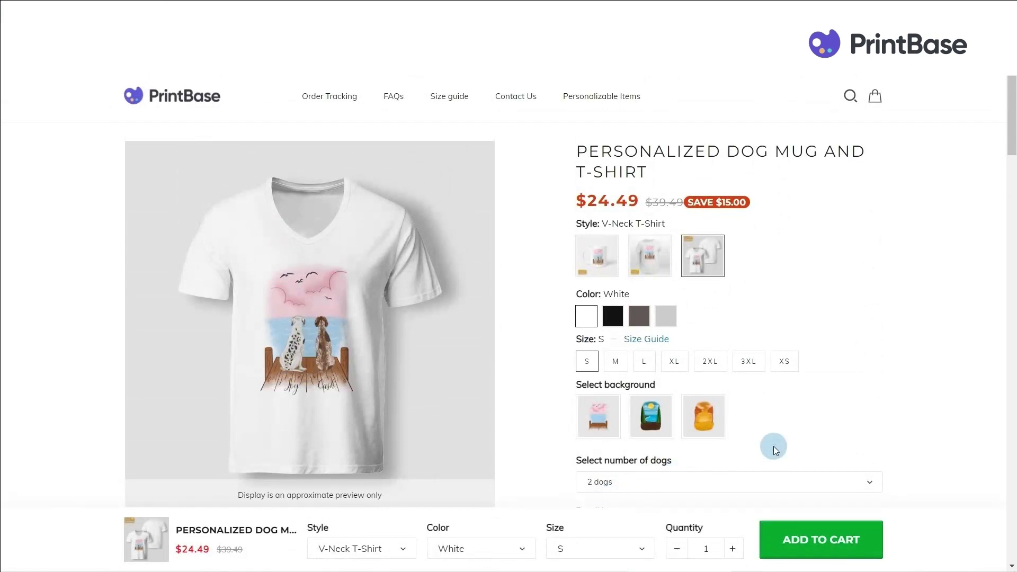
scroll(837, 430, "down", 3)
scroll(837, 431, "up", 3)
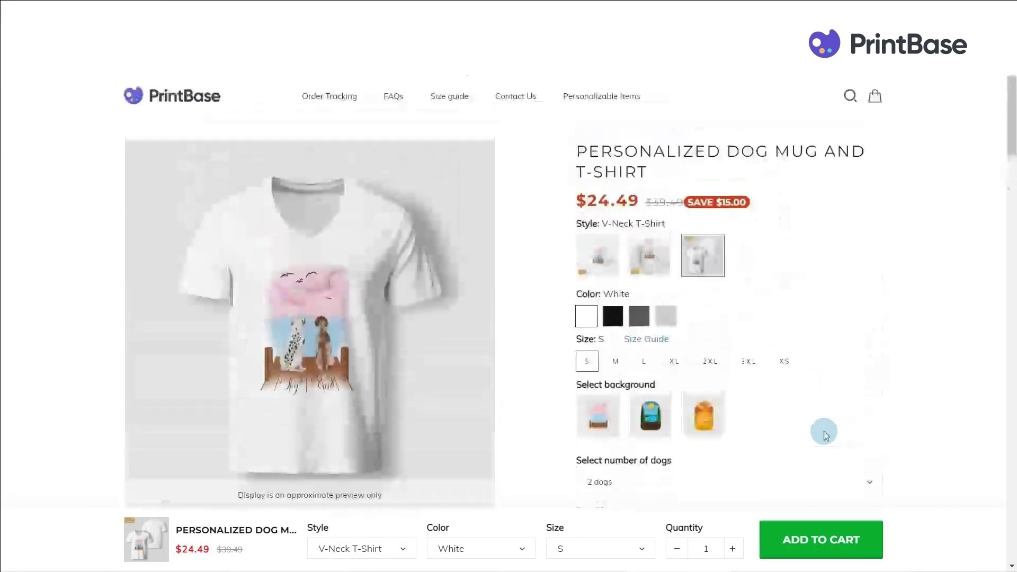
left_click(699, 481)
left_click(618, 520)
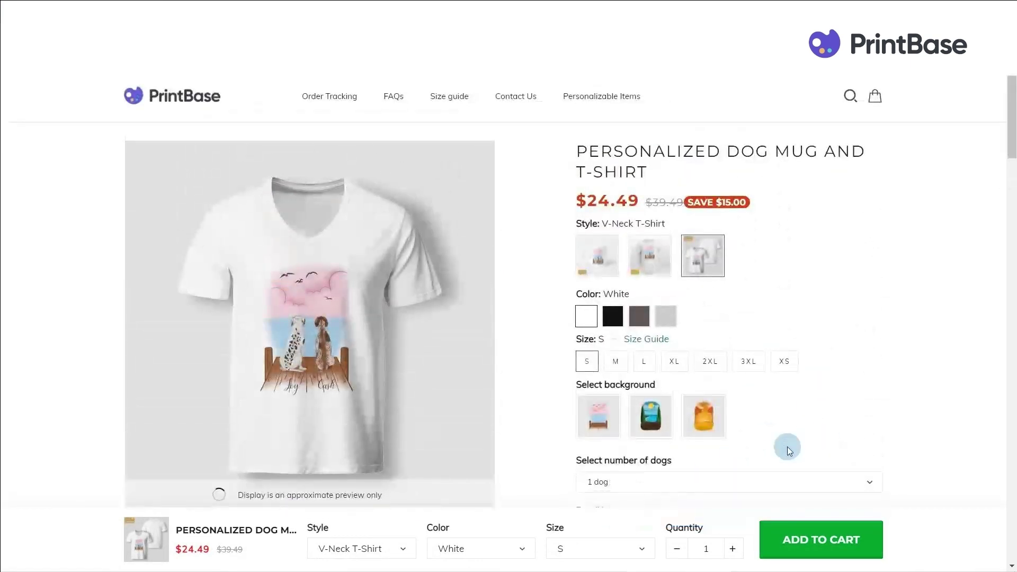
scroll(877, 394, "down", 4)
scroll(877, 394, "up", 4)
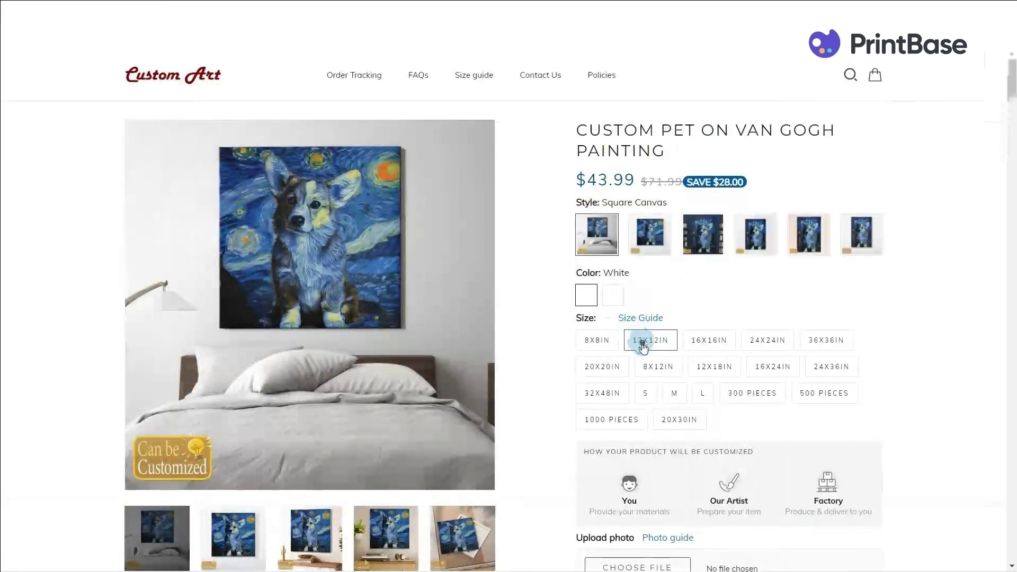
Choose the 12x12in size, upload the dog photo, and add the Van Gogh pet painting to the cart.
left_click(643, 344)
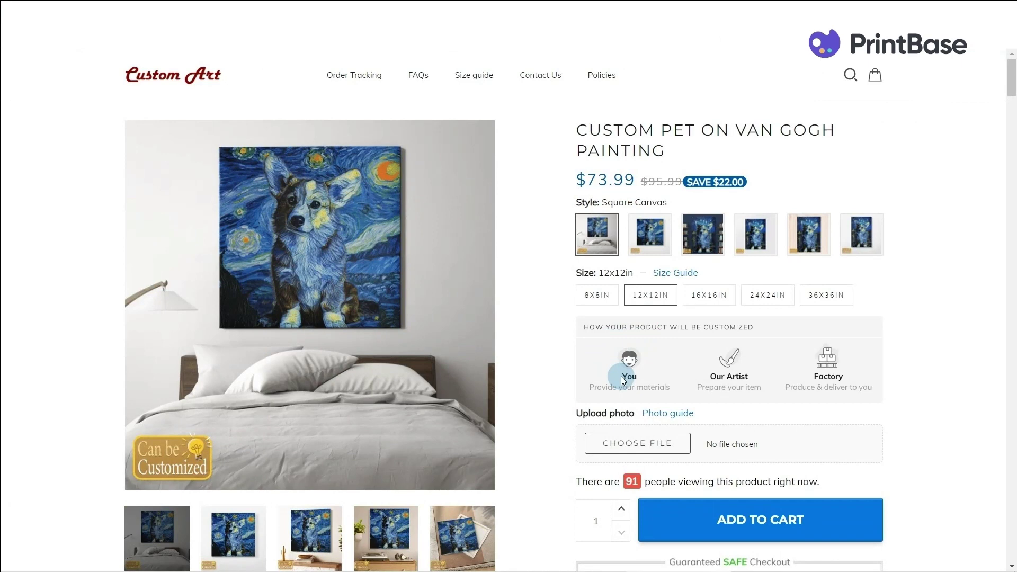
left_click(682, 414)
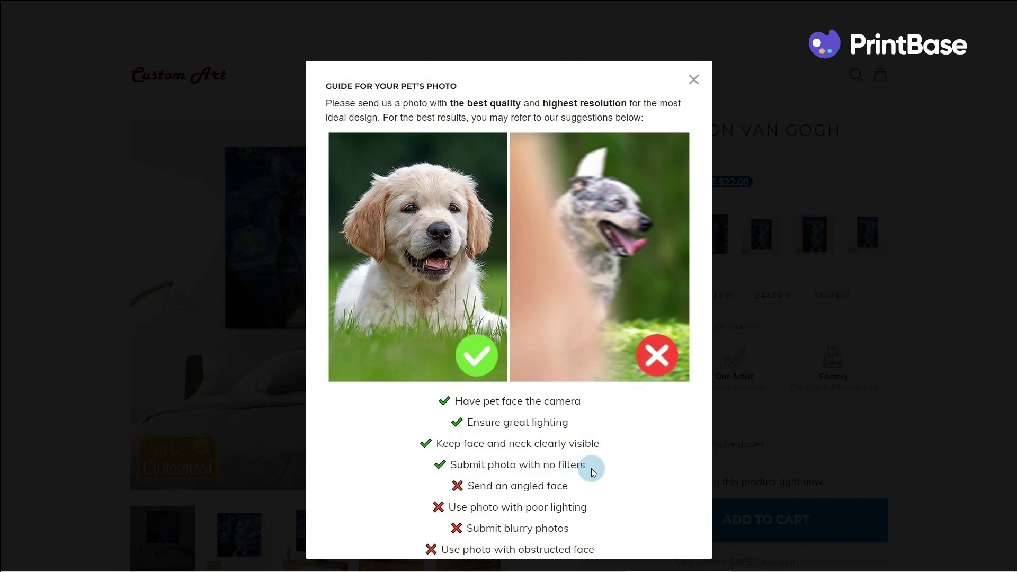
left_click(915, 429)
left_click(649, 444)
left_click(454, 319)
left_click(718, 471)
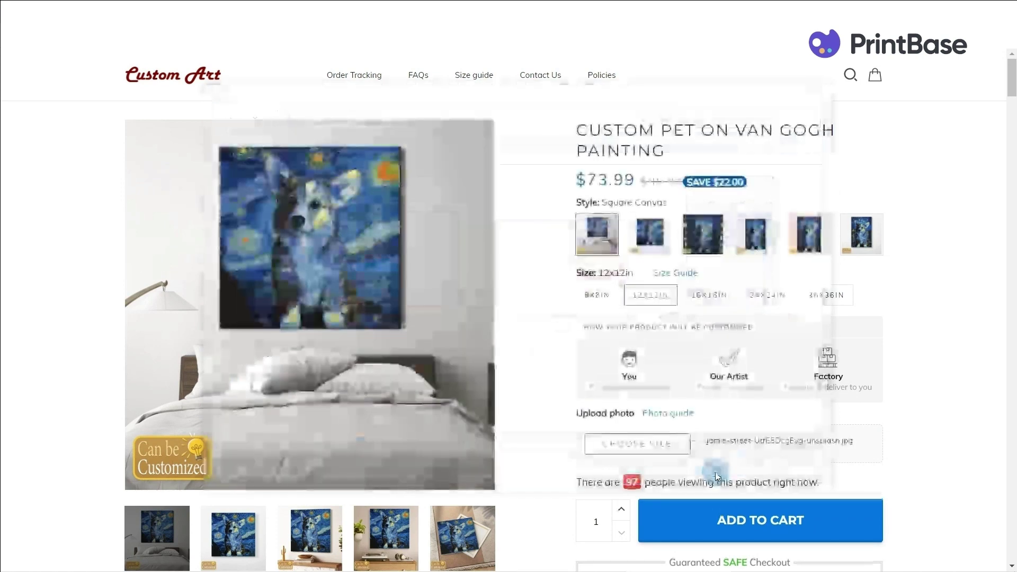
left_click(711, 512)
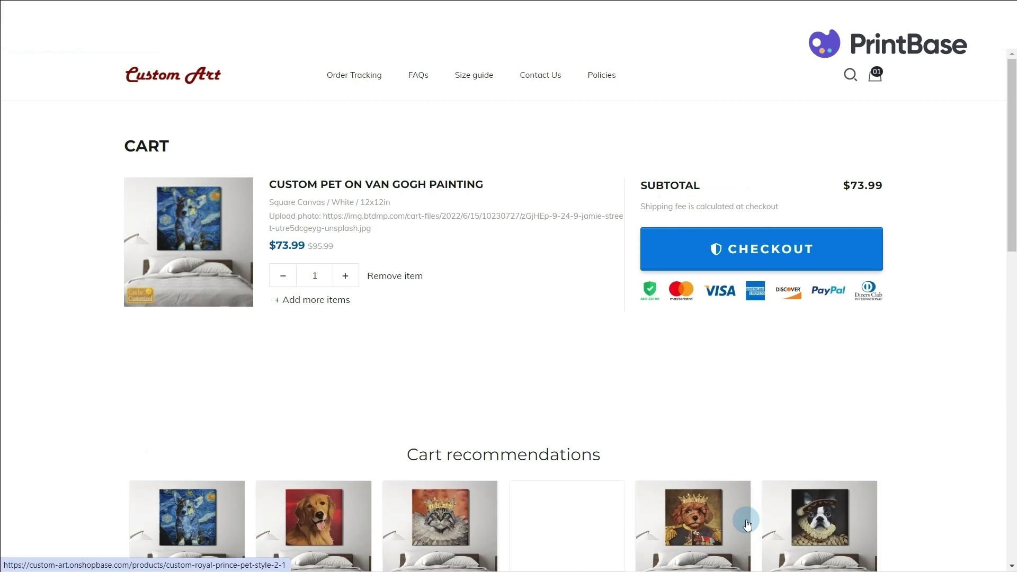
scroll(747, 525, "down", 1)
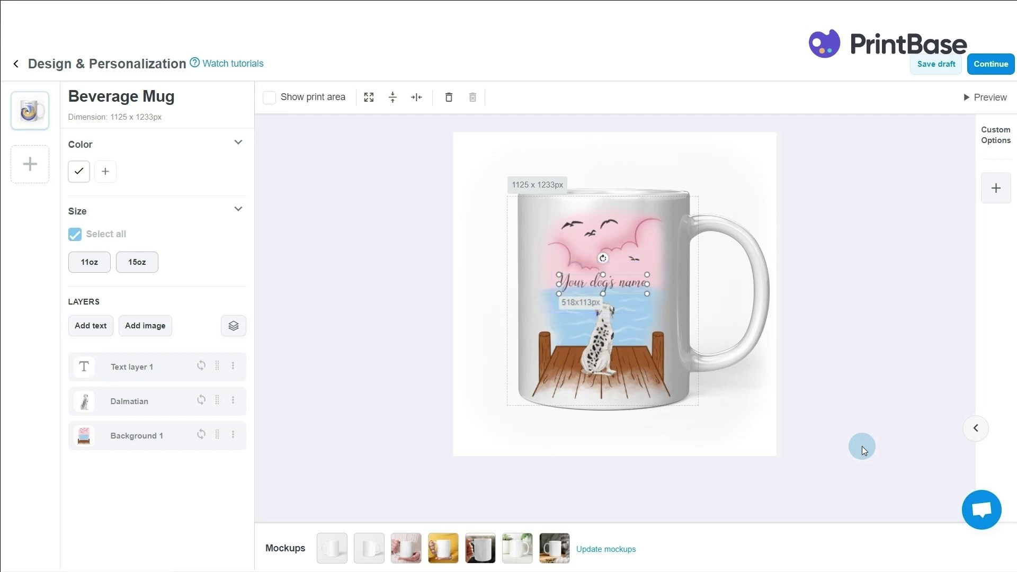
Add a required text-field option on Text layer 1 labelled 'Enter your dog's…' (max 16), then continue.
left_click(996, 190)
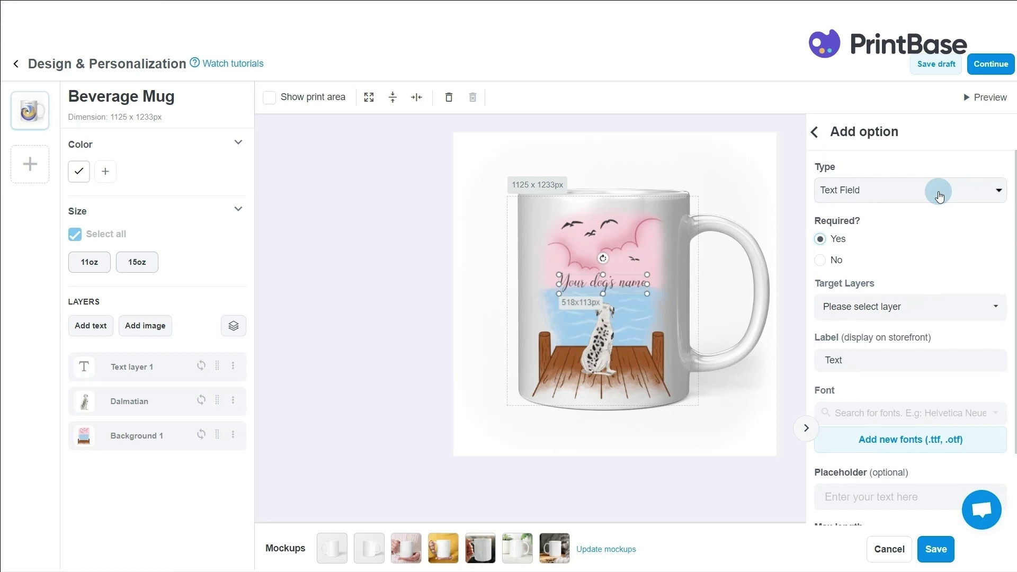
left_click(889, 307)
left_click(881, 335)
left_click(864, 360)
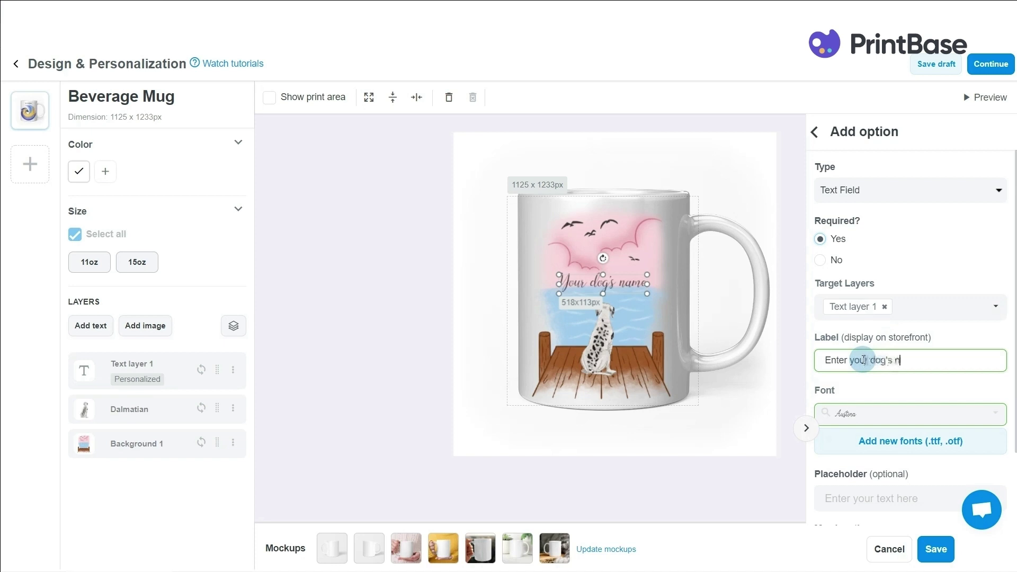
scroll(864, 360, "down", 5)
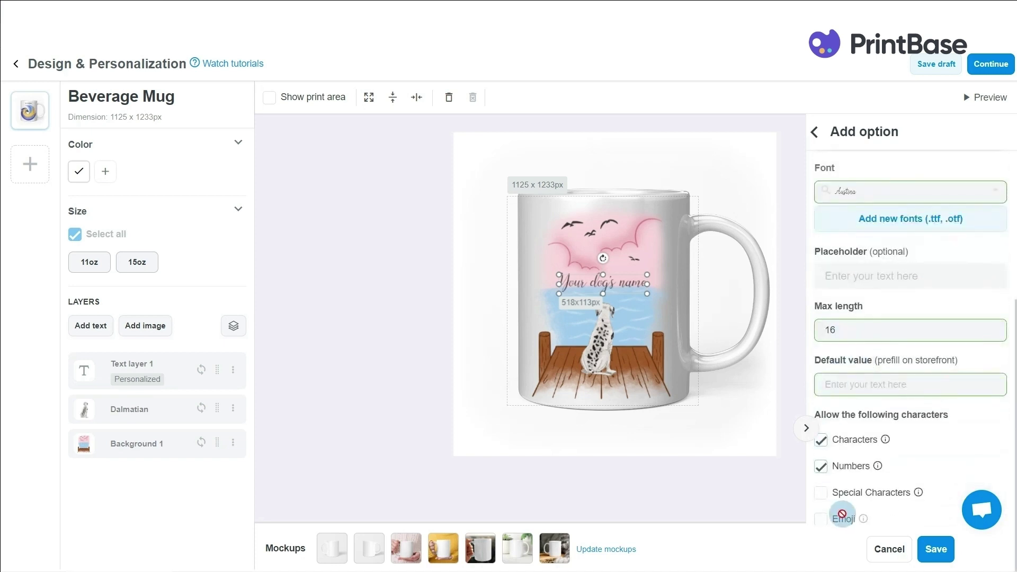
left_click(935, 553)
left_click(814, 132)
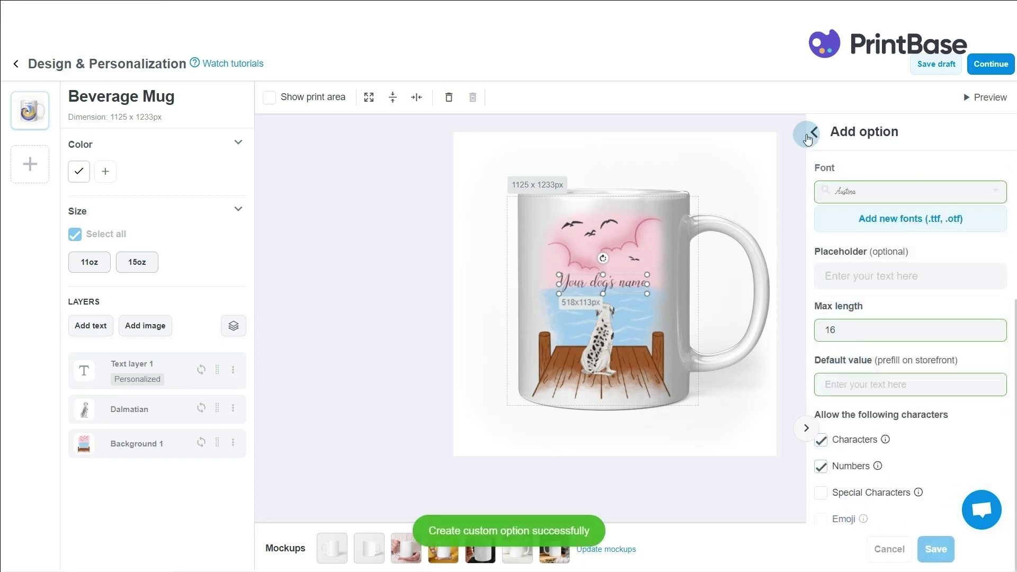
left_click(808, 427)
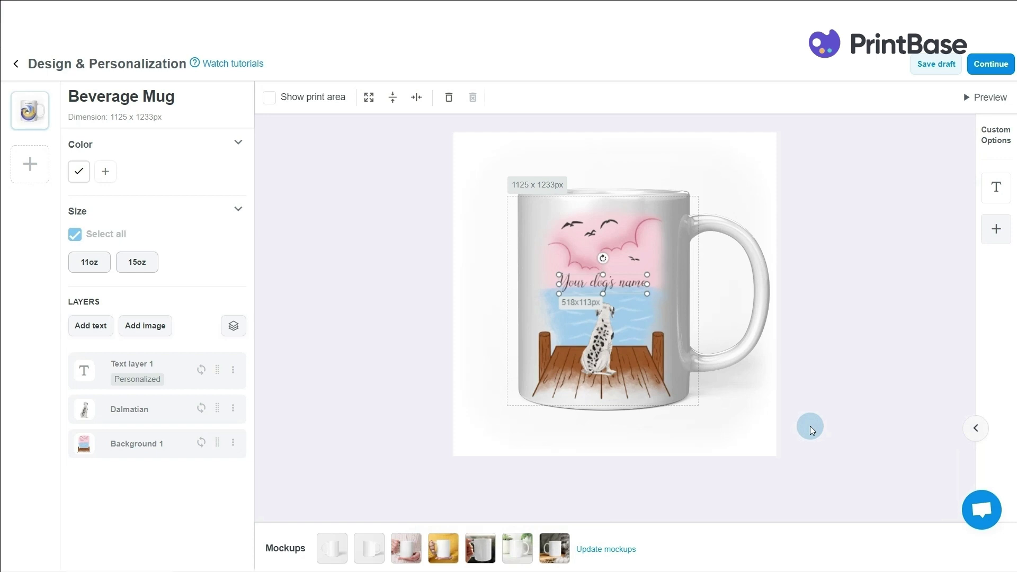
left_click(987, 67)
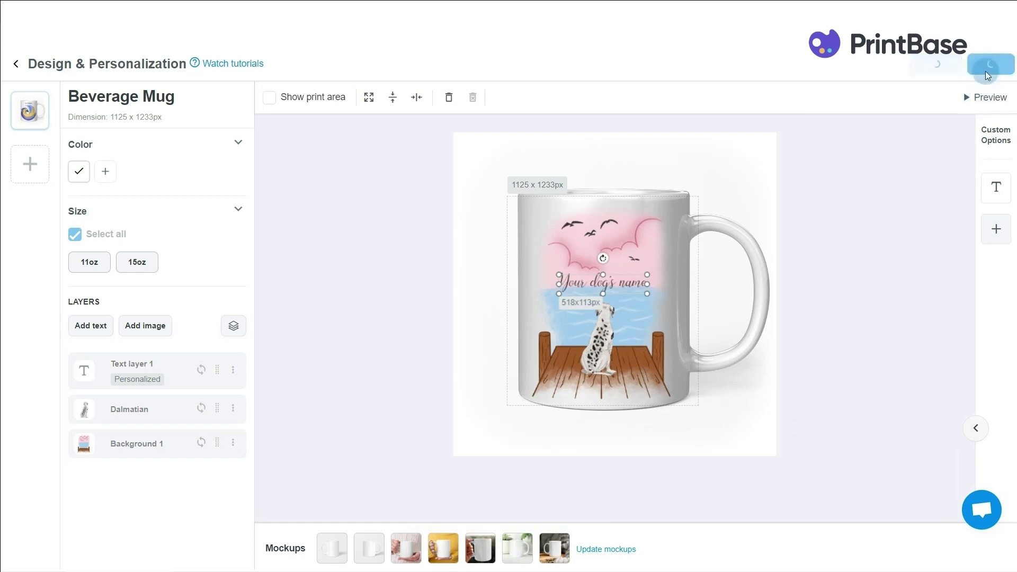
Show individual prices (11oz $19.49, 15oz $24.49) and start typing 'Personalized Mug with Dal…' as title.
scroll(635, 382, "down", 3)
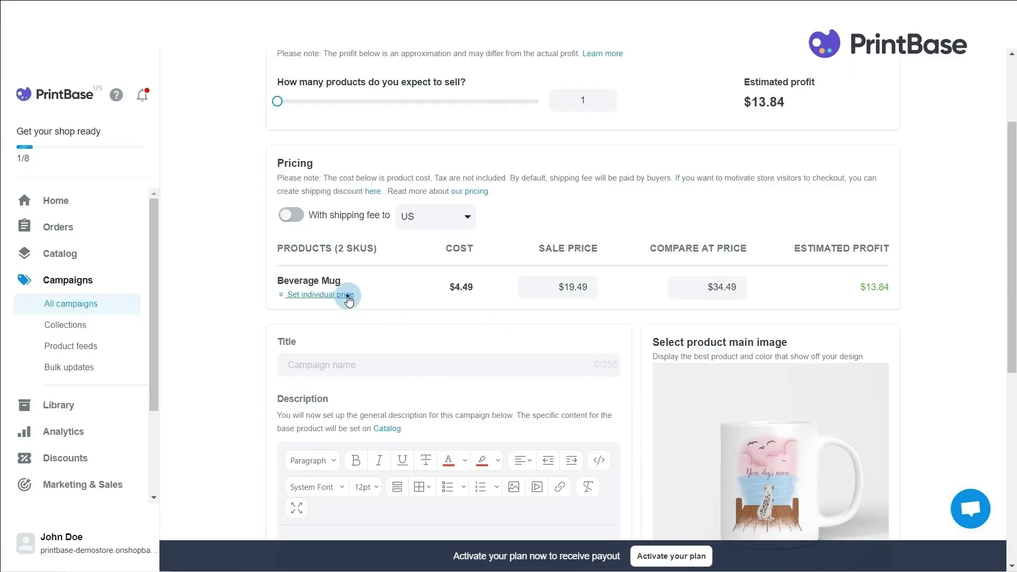
left_click(349, 300)
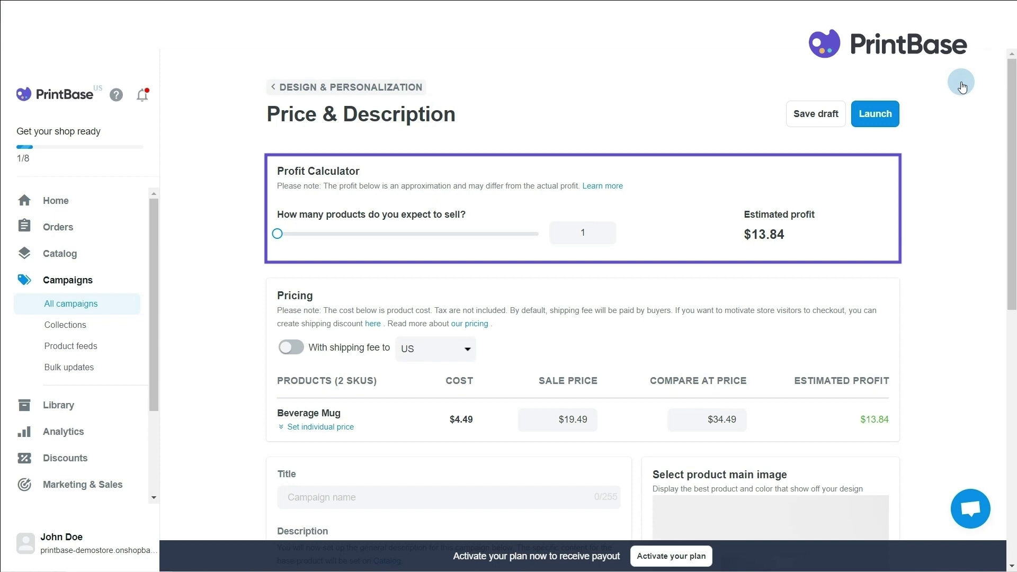
scroll(794, 345, "down", 5)
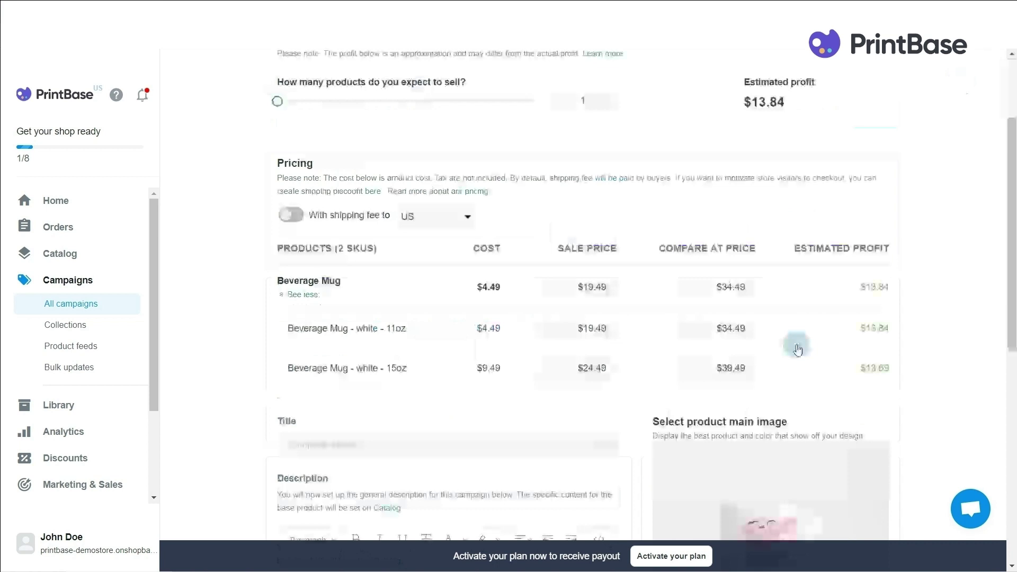
left_click(473, 313)
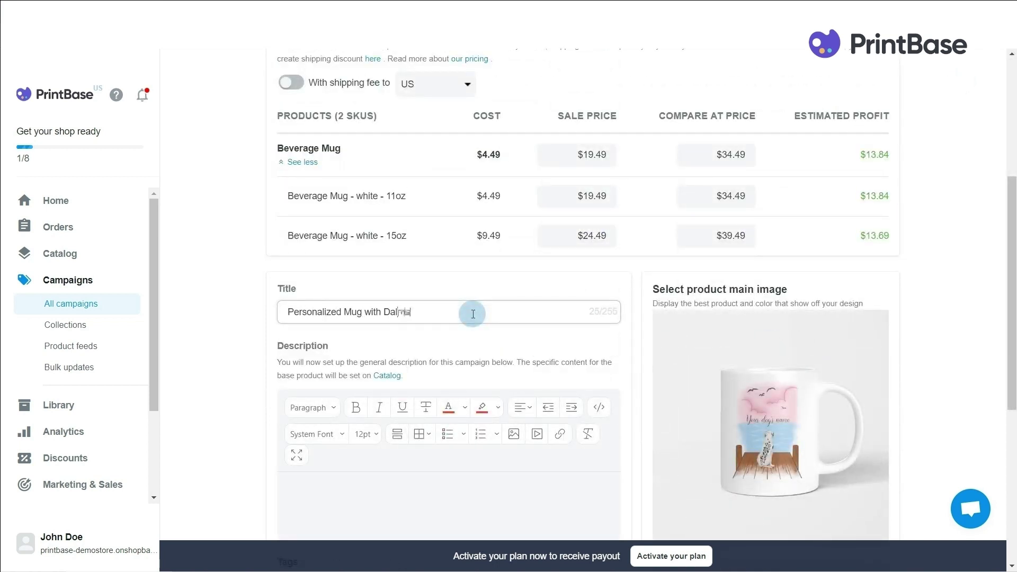
Add the tag 'personalize' to the campaign alongside 'mug'.
scroll(618, 341, "down", 3)
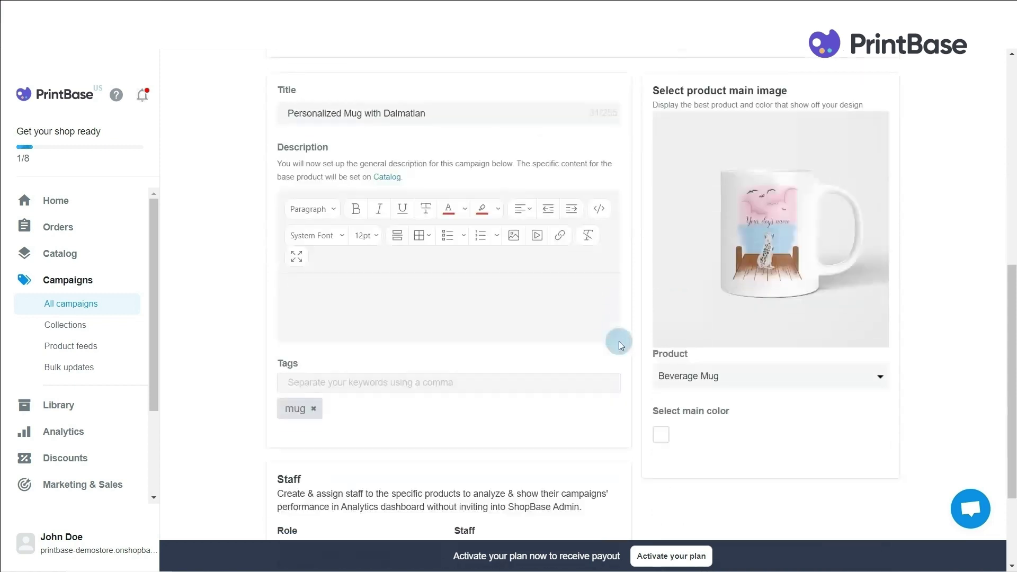
left_click(433, 383)
type("person")
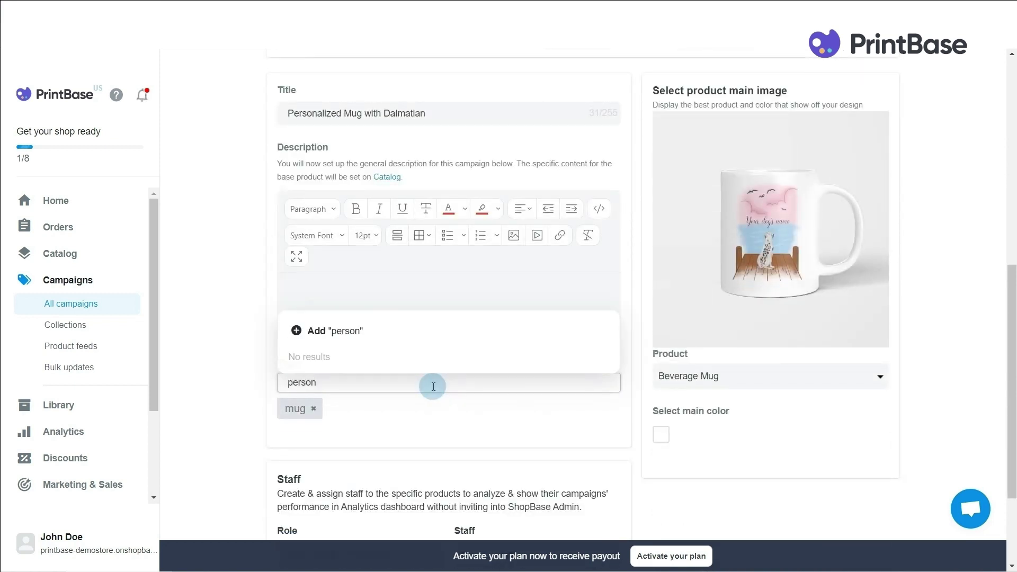
type("alize")
left_click(331, 334)
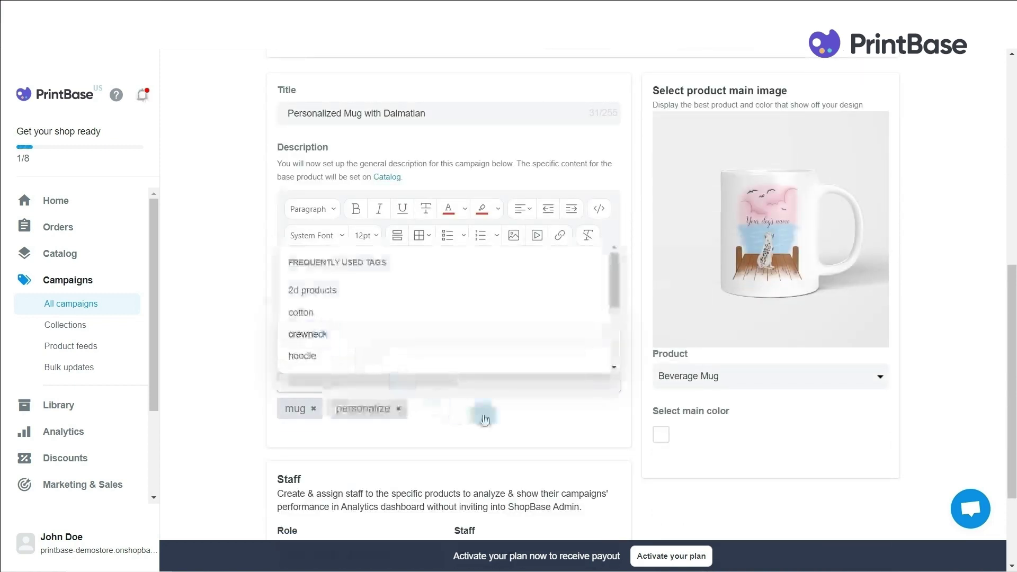
left_click(483, 419)
Launch the Personalized Mug with Dalmatian campaign.
scroll(466, 435, "down", 2)
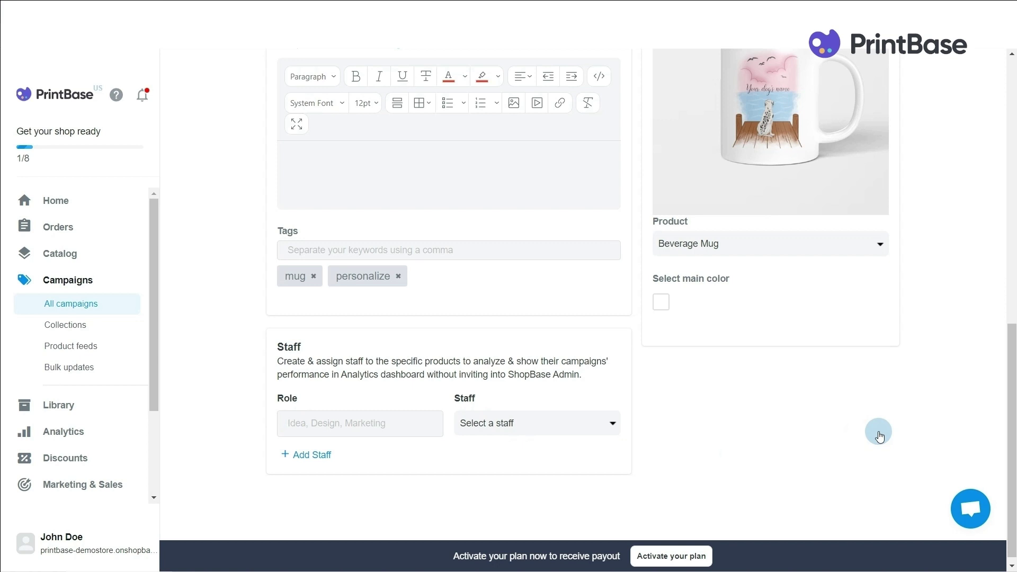
scroll(878, 432, "up", 10)
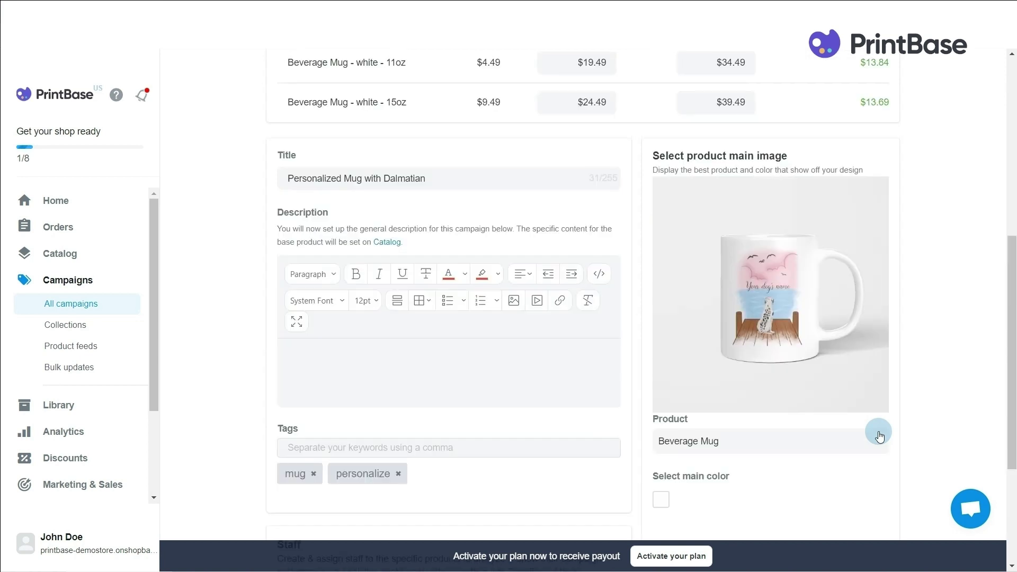
left_click(876, 120)
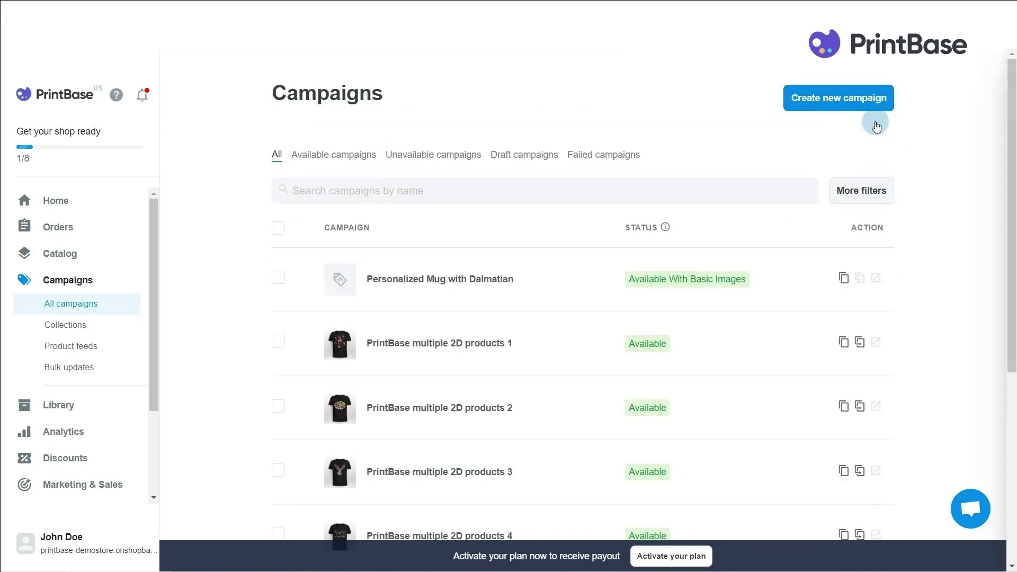
Open the Personalized Mug with Dalmatian product page on the online store and scroll through it.
left_click(527, 277)
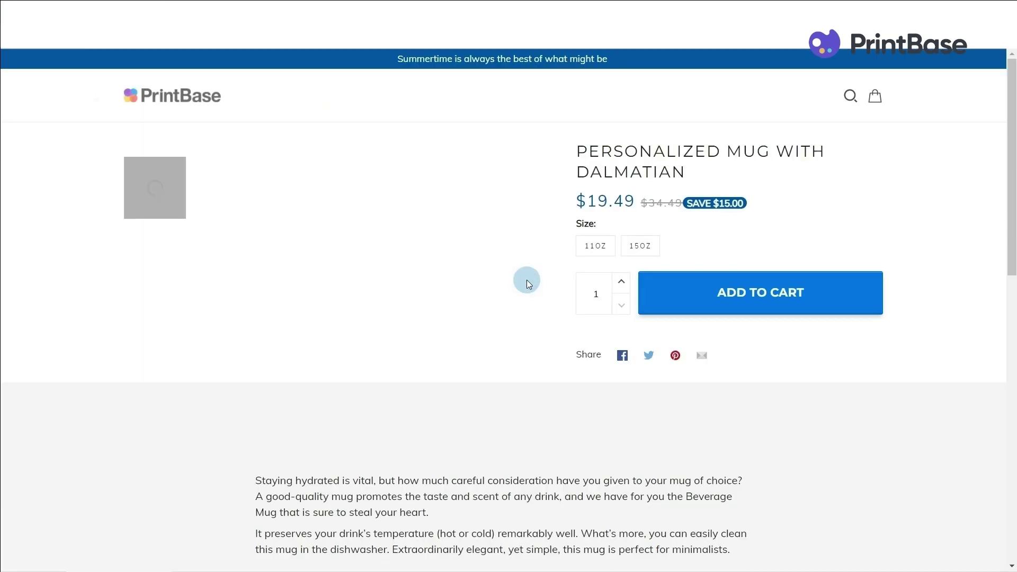
scroll(527, 280, "down", 3)
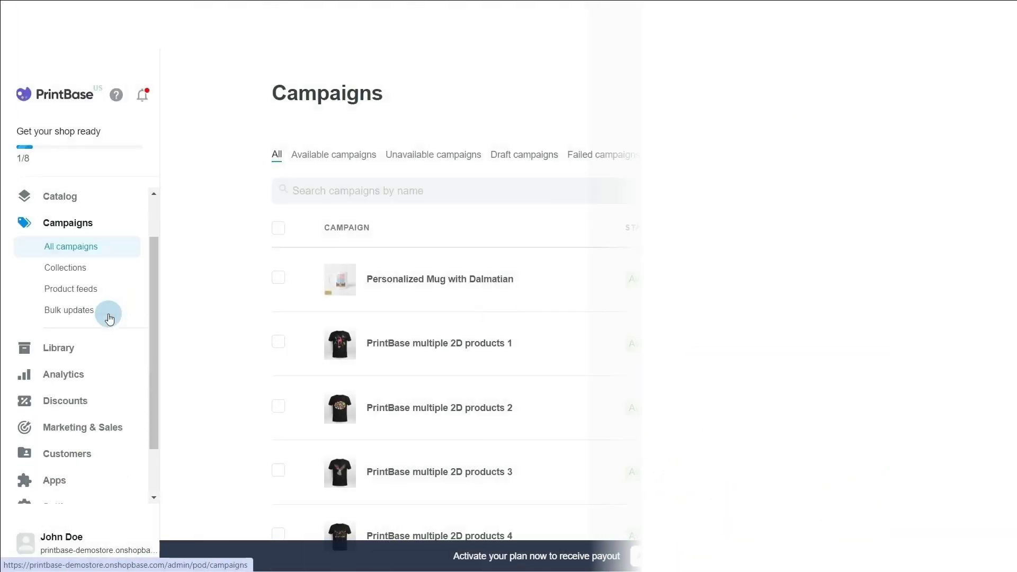
Search Buy new domain for 'demopod' and review results like demopod.net at $18/Year.
scroll(95, 371, "down", 2)
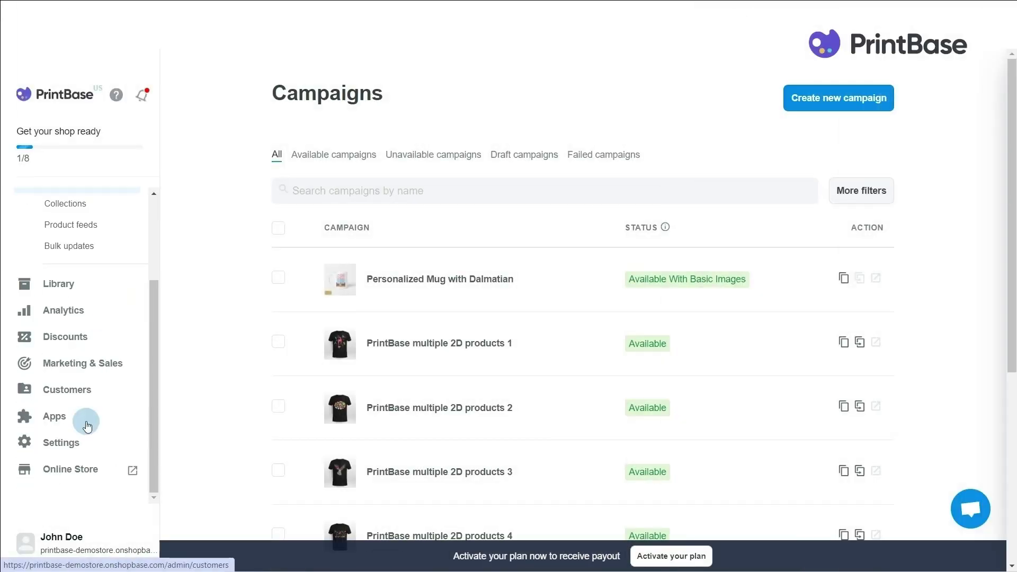
left_click(106, 474)
scroll(110, 477, "down", 2)
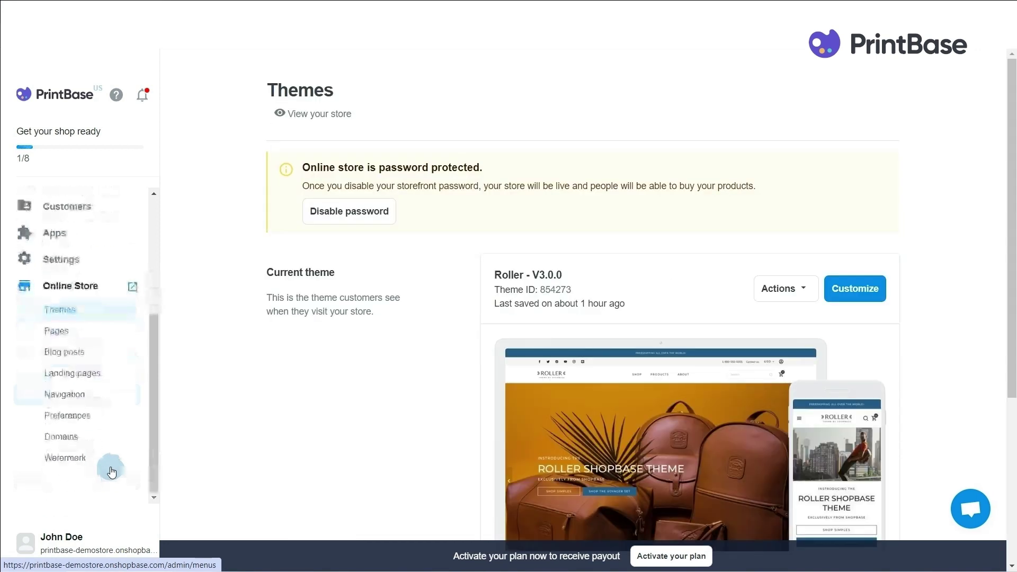
left_click(101, 440)
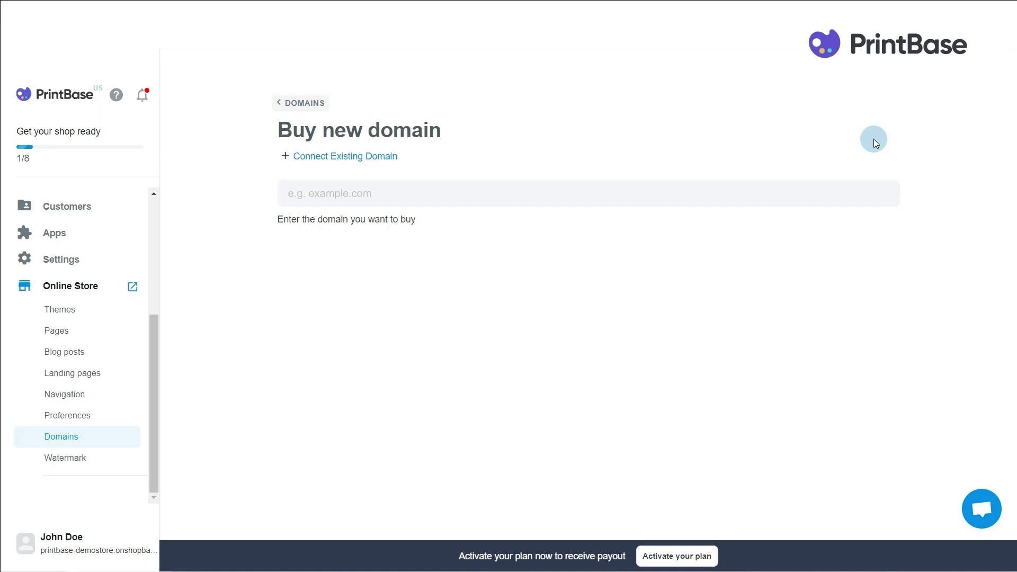
left_click(545, 196)
type("demopod")
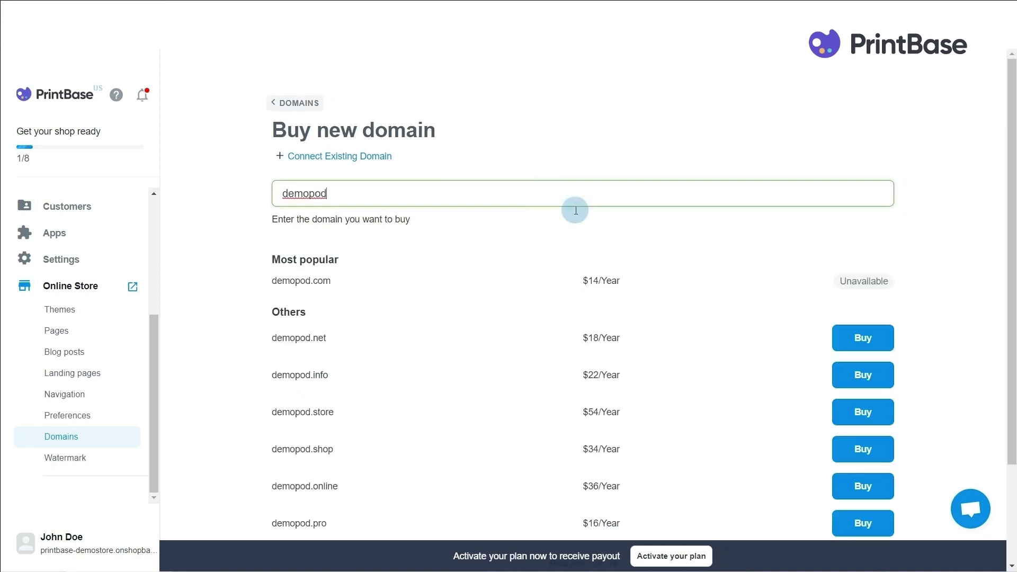
scroll(738, 291, "down", 2)
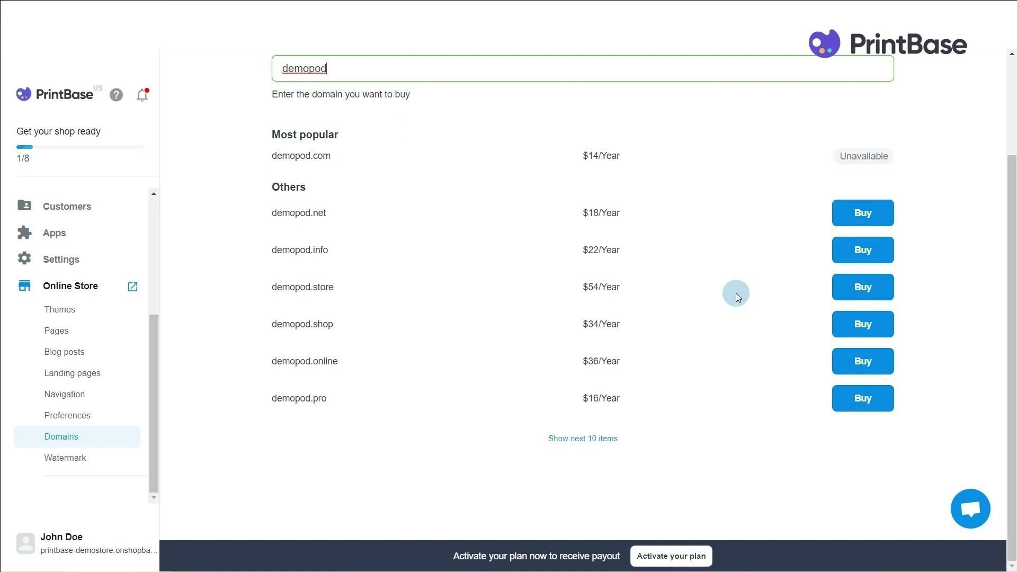
Select demopod.shop and review its $34/year purchase summary with auto-renew on.
left_click(874, 327)
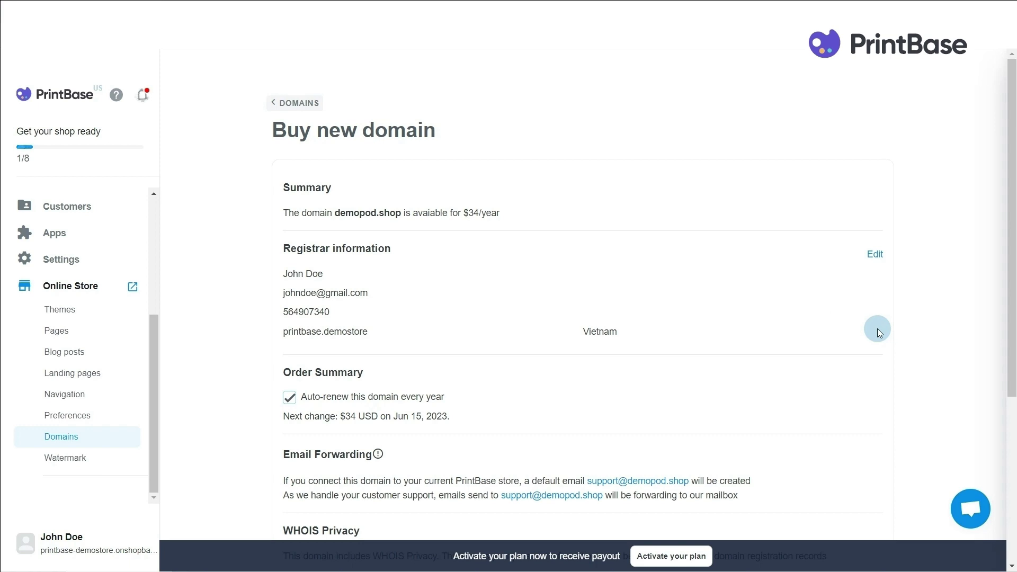
scroll(878, 328, "down", 5)
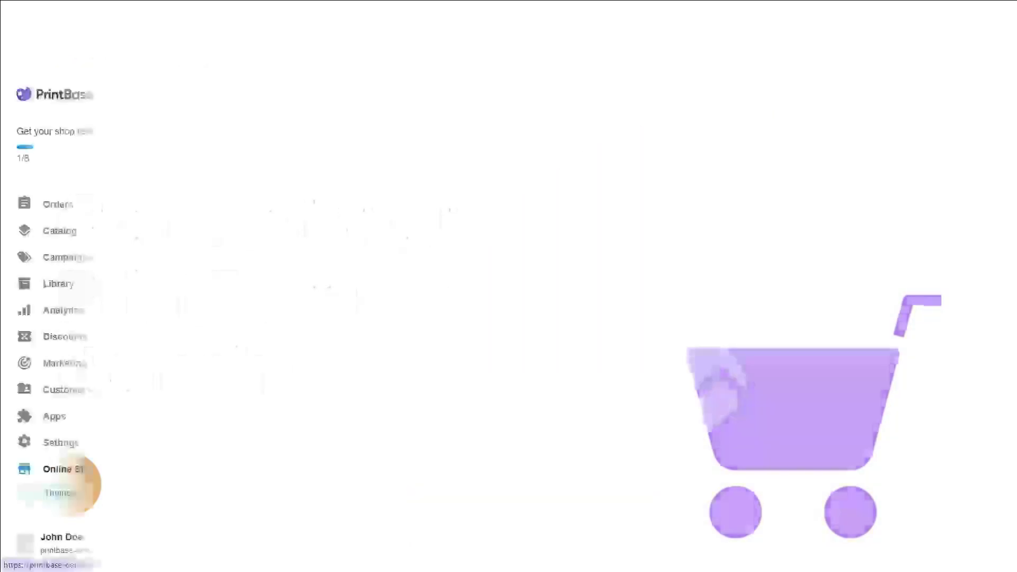
Connect the existing domain demopod.shop under Domains and verify the connection.
scroll(94, 469, "down", 3)
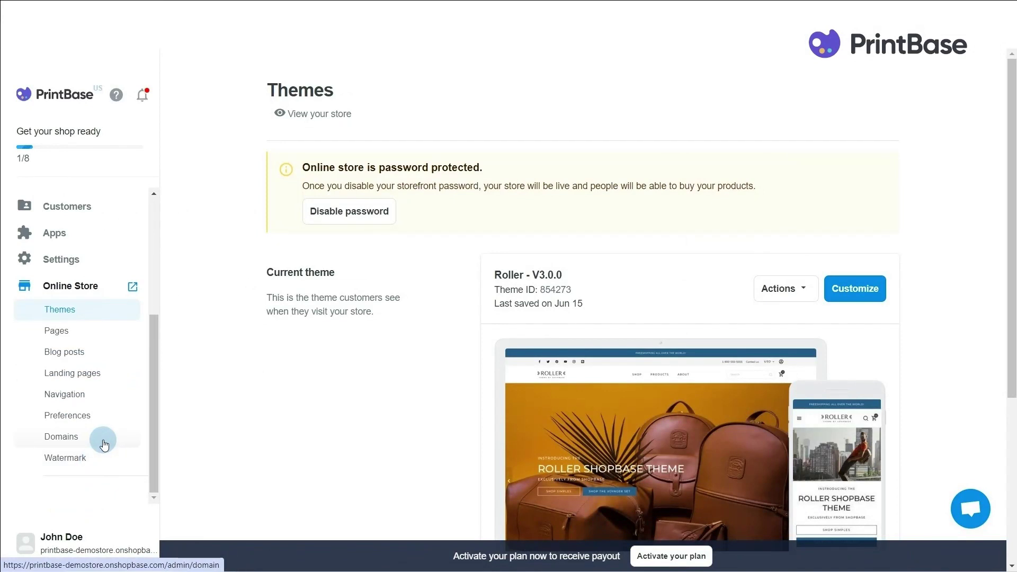
left_click(104, 444)
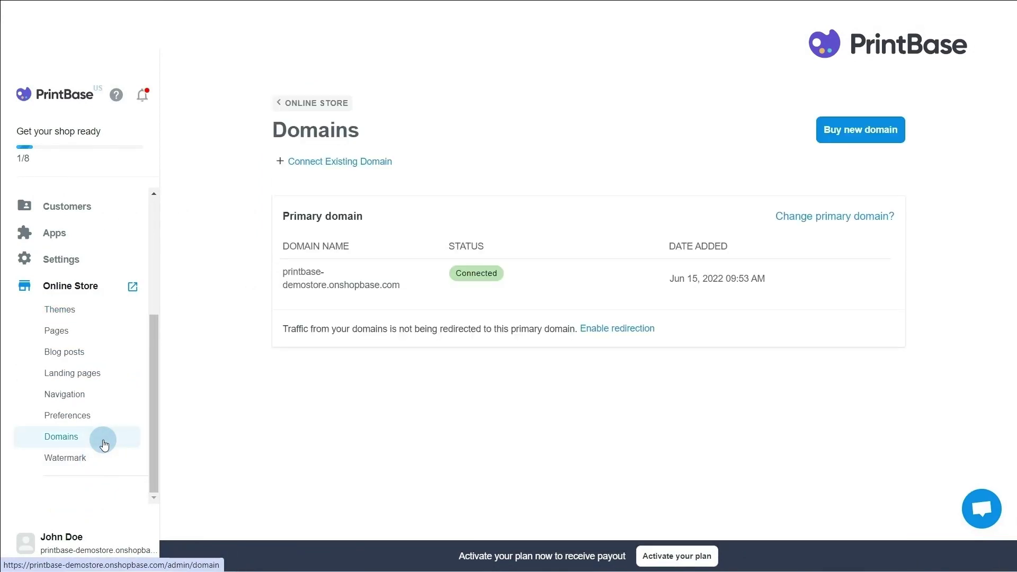
left_click(365, 168)
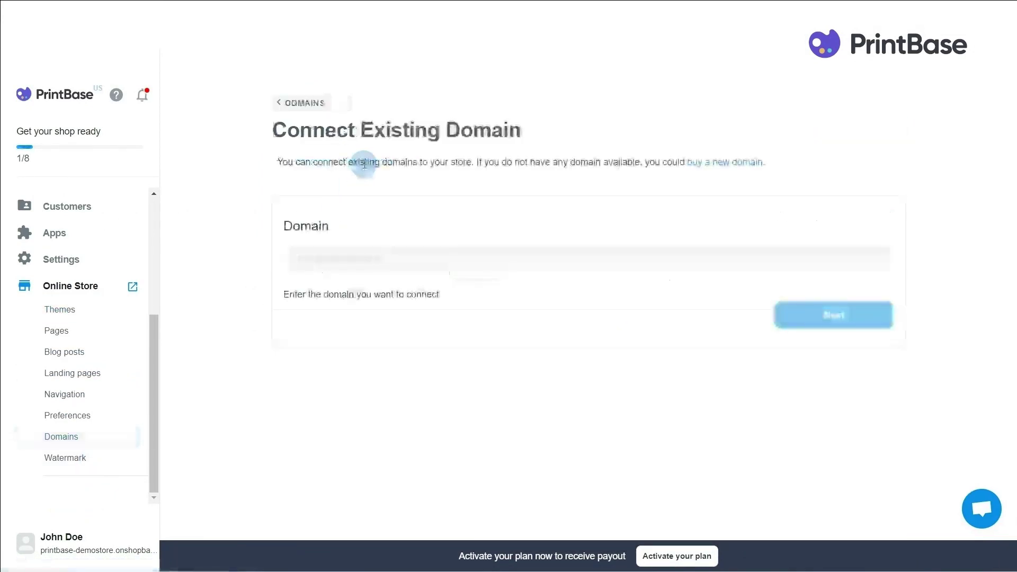
left_click(374, 255)
type("demopod.shop")
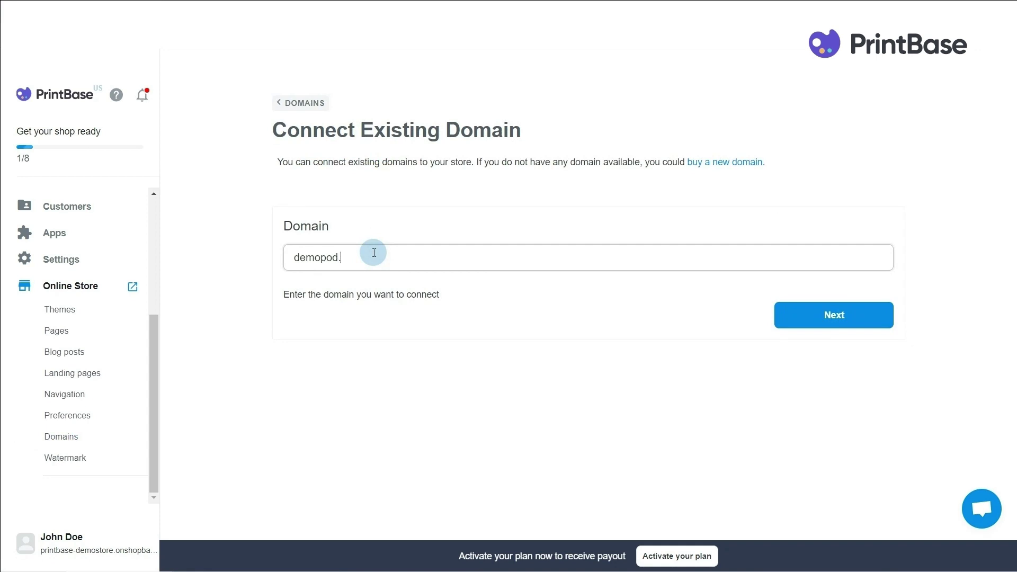
left_click(863, 322)
scroll(863, 322, "down", 1)
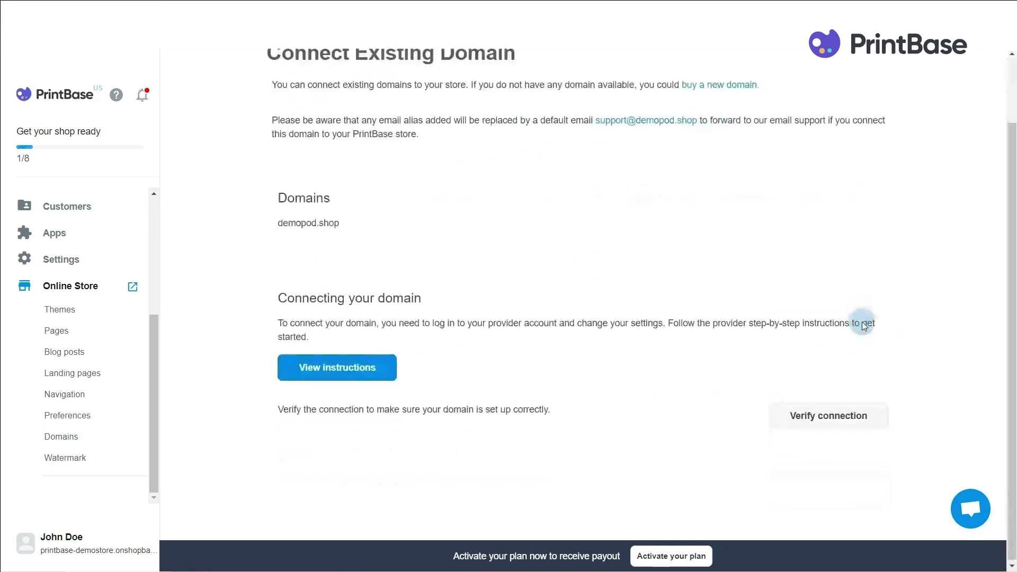
left_click(866, 418)
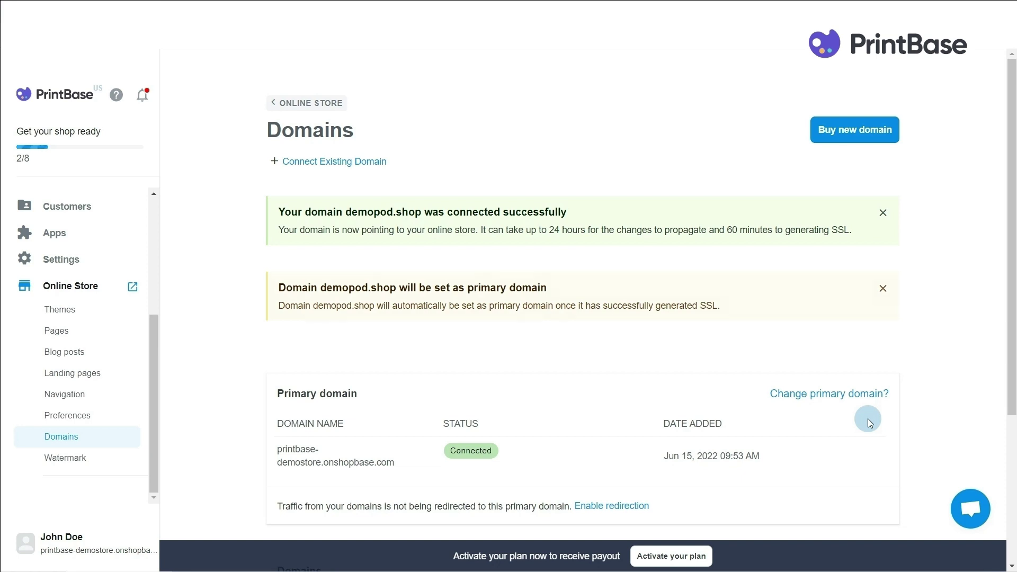
scroll(868, 422, "down", 3)
scroll(868, 418, "up", 5)
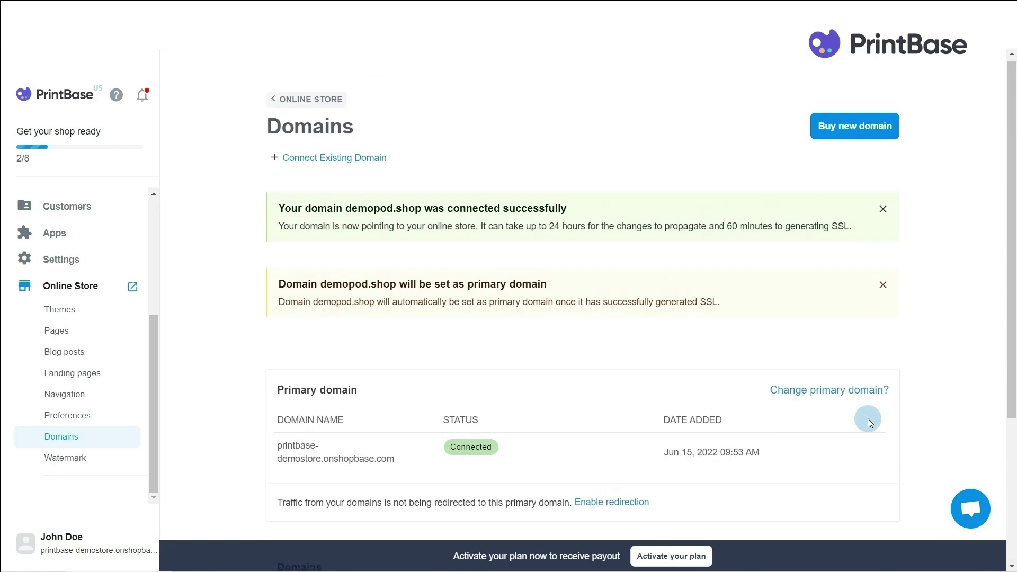
left_click(857, 394)
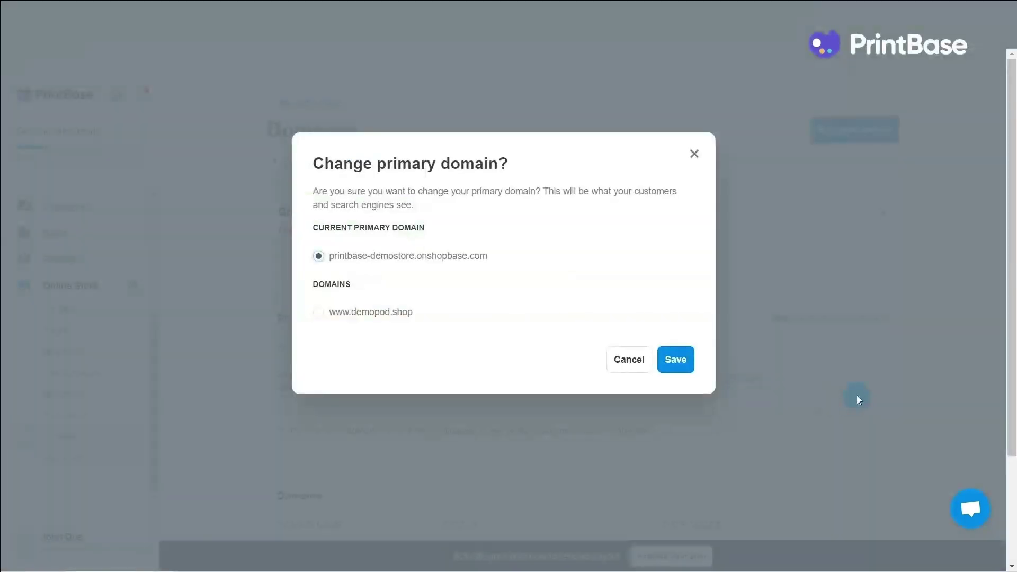
left_click(319, 312)
left_click(675, 363)
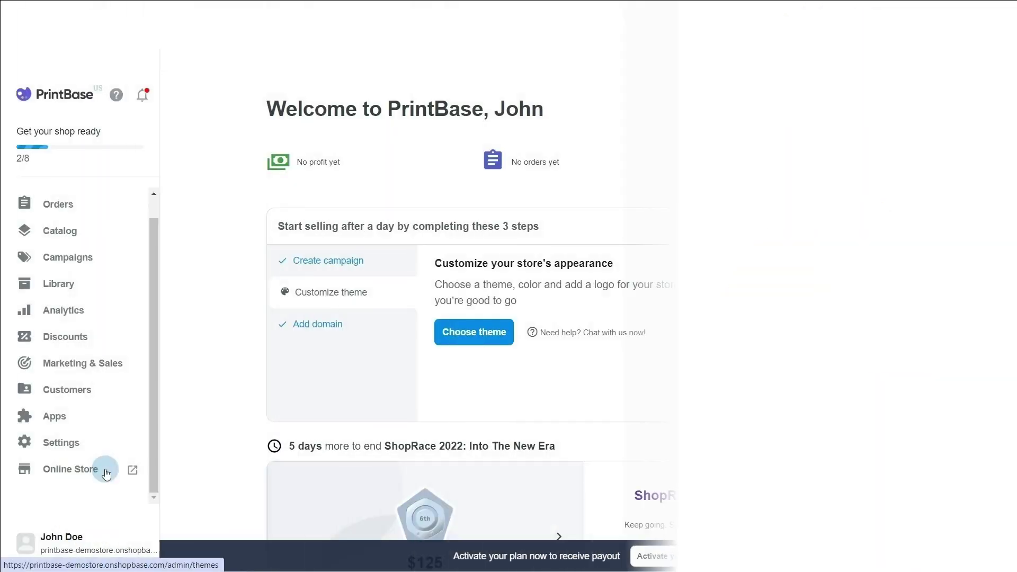
Find Goodie among more templates and add it, listed as 'Inside - Goodie - V2.0.0'.
left_click(106, 473)
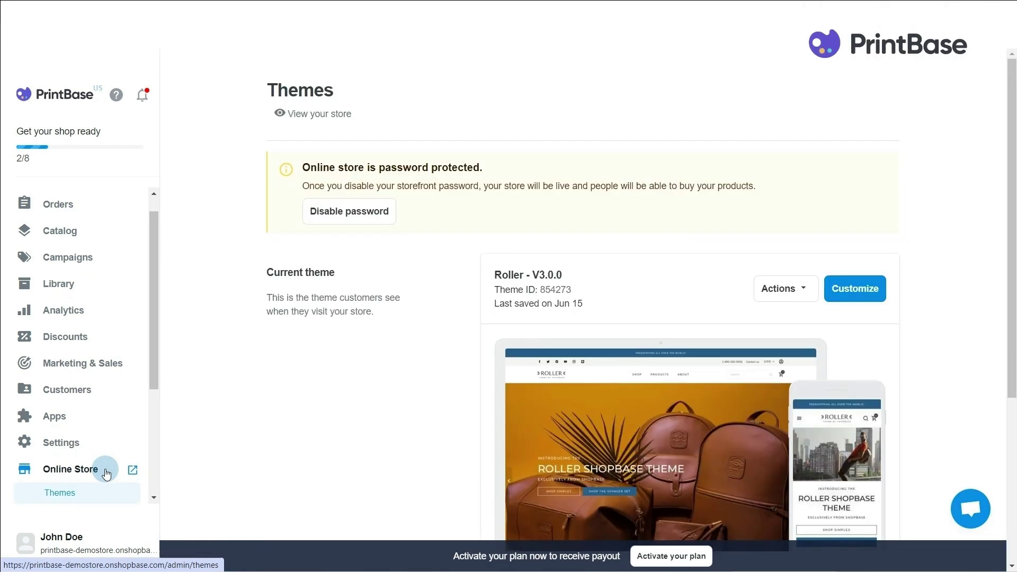
scroll(418, 443, "down", 5)
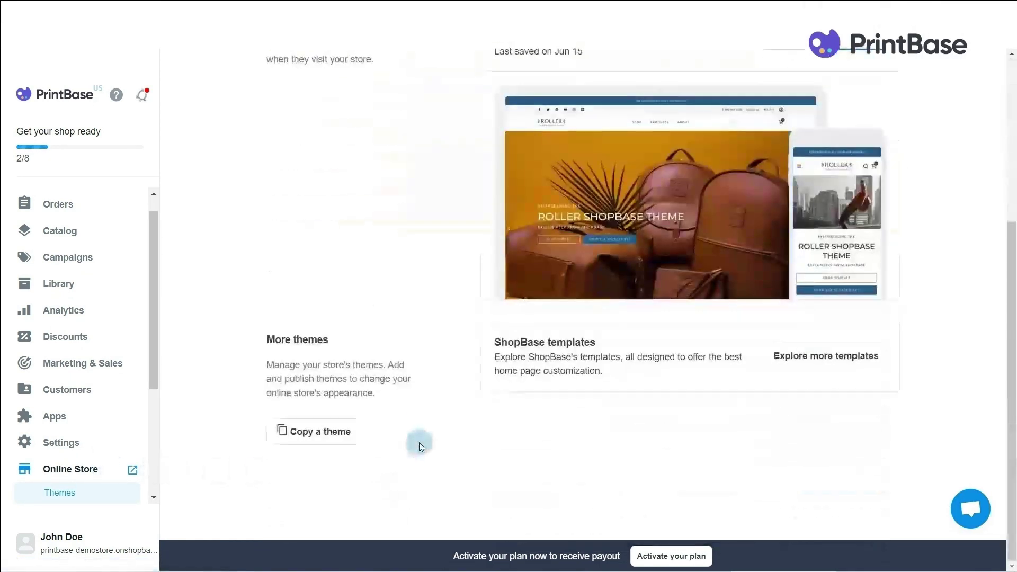
left_click(833, 365)
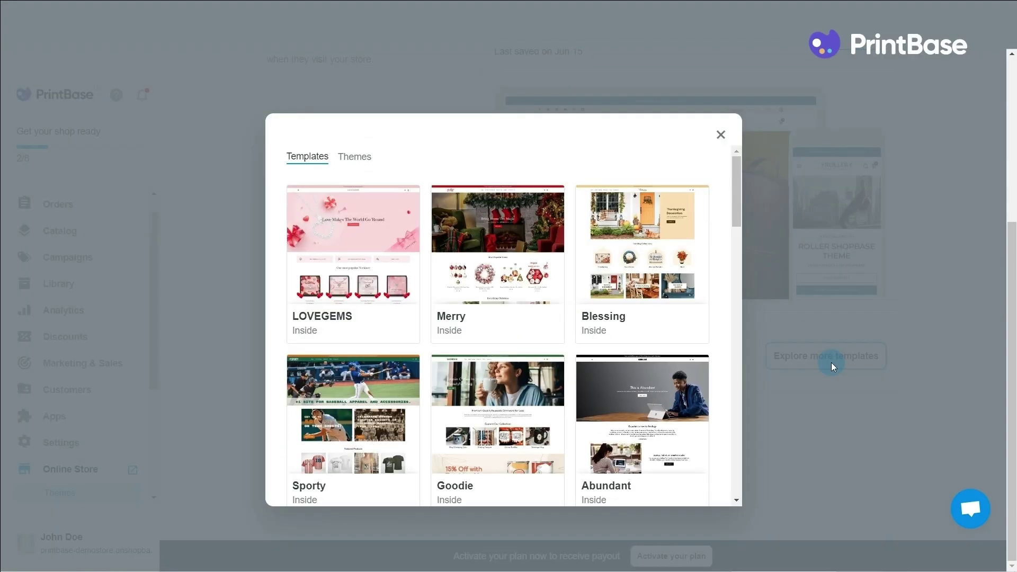
scroll(723, 320, "down", 2)
scroll(723, 319, "down", 10)
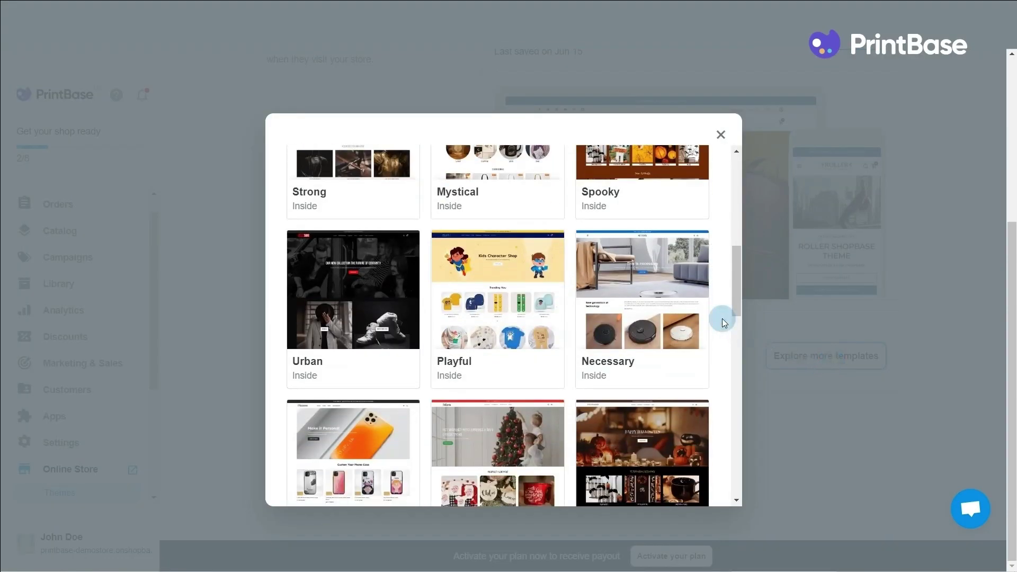
scroll(723, 319, "down", 9)
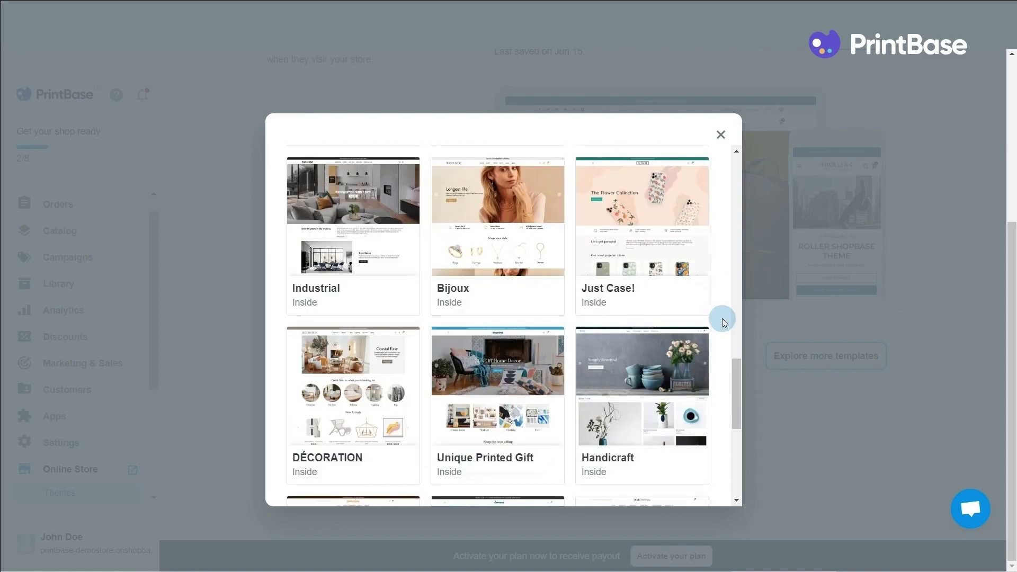
scroll(723, 319, "up", 18)
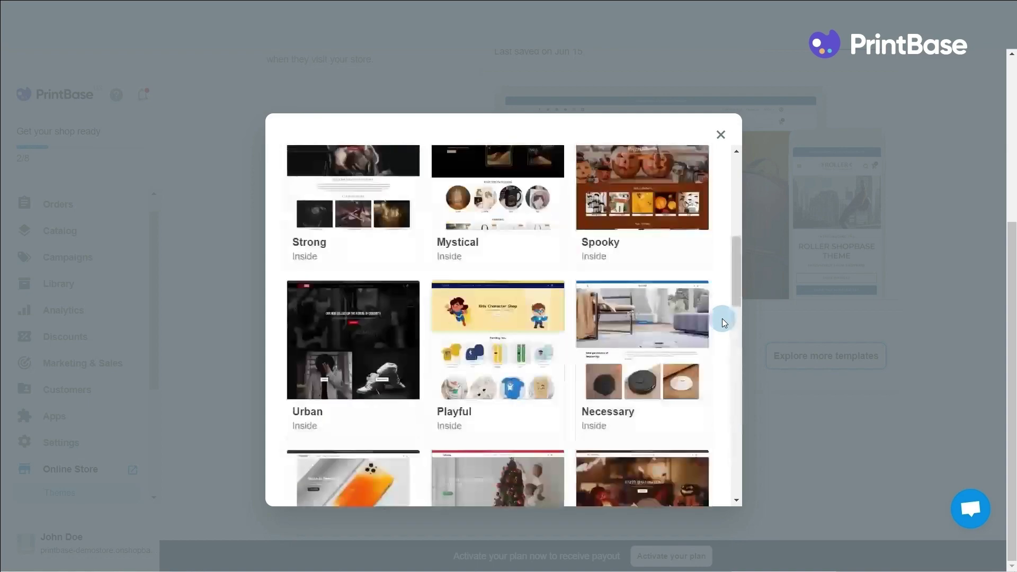
left_click(553, 356)
left_click(680, 507)
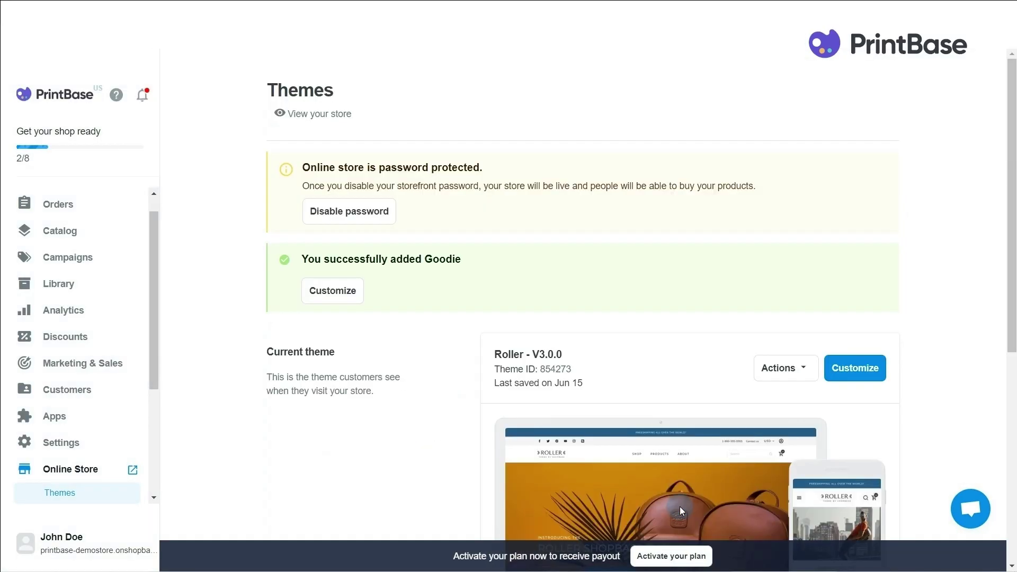
scroll(682, 510, "down", 2)
scroll(680, 510, "down", 3)
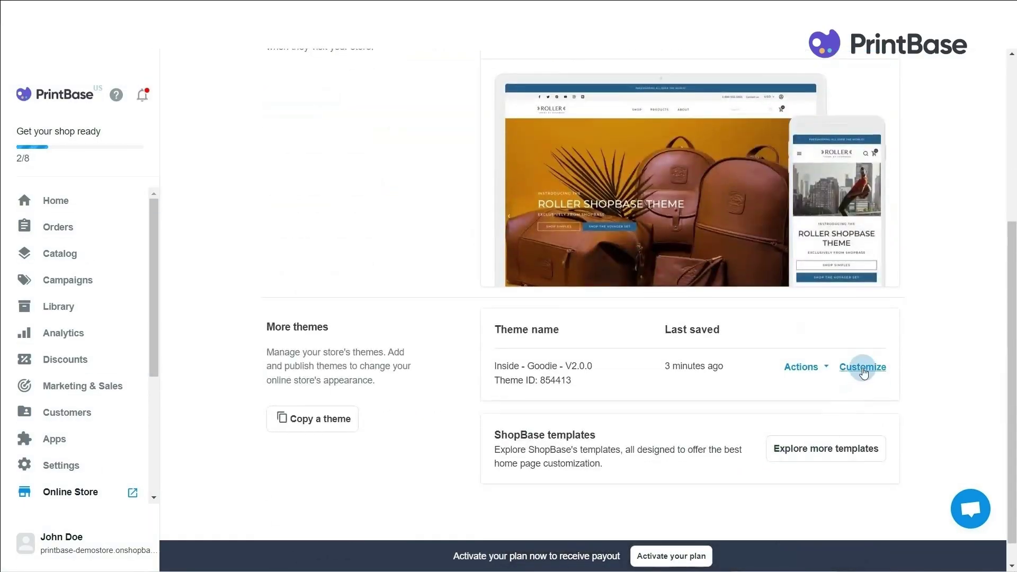
Open the Goodie theme in the editor with a desktop-size preview.
left_click(863, 368)
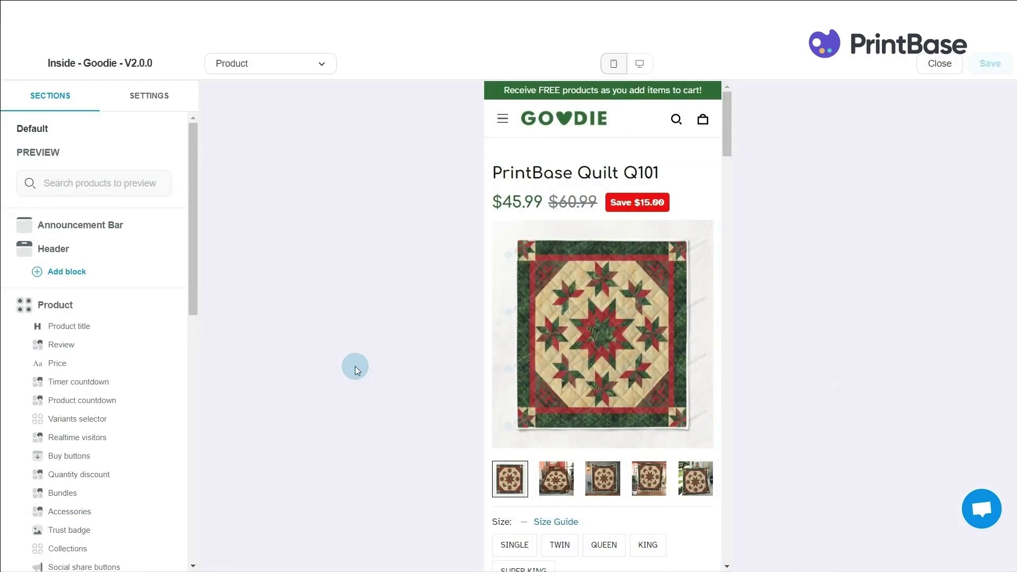
left_click_drag(193, 282, 192, 526)
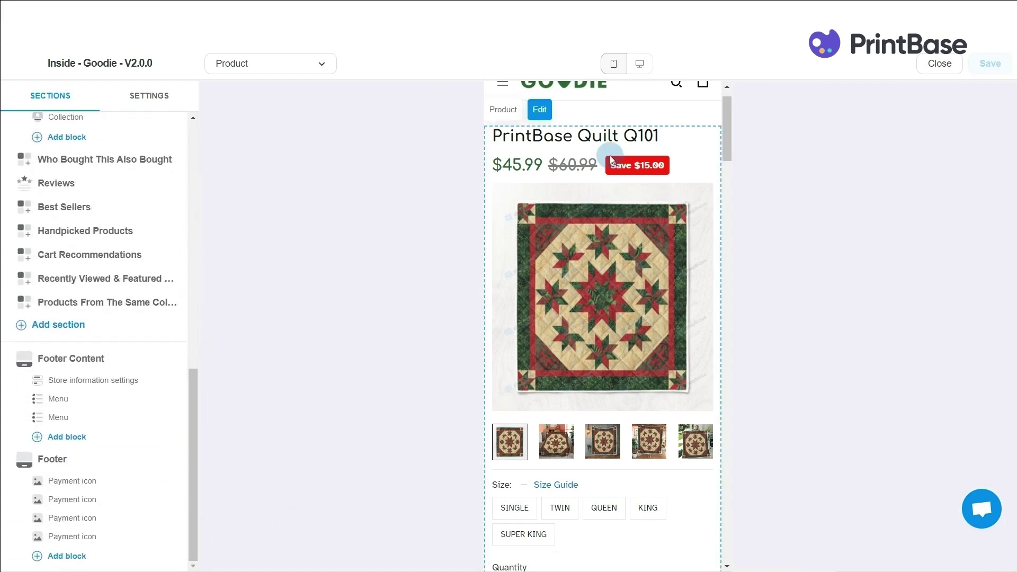
left_click(639, 63)
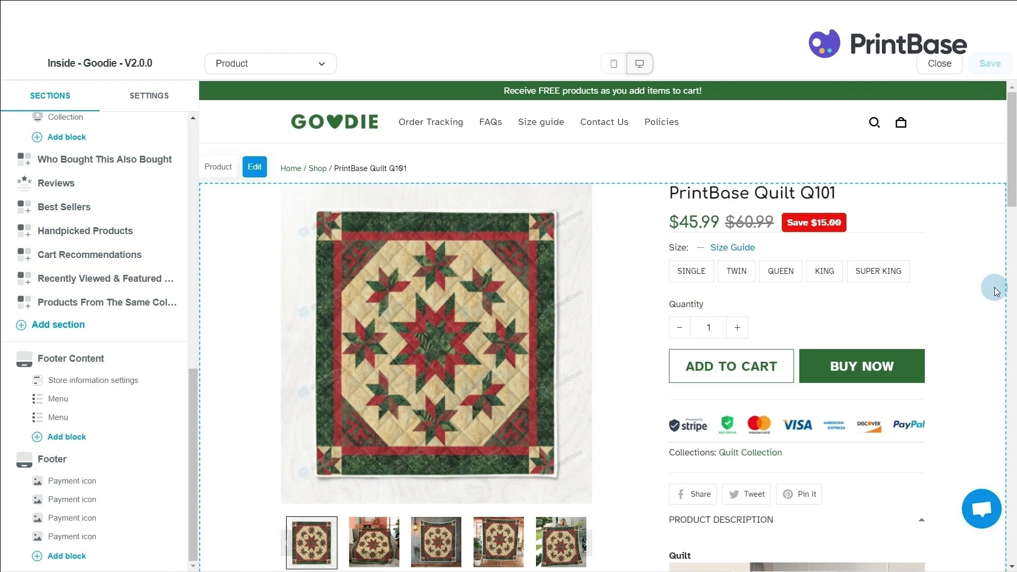
Replace the header logo with printbase1.png for both desktop and mobile.
scroll(139, 259, "up", 15)
left_click(100, 255)
left_click(153, 297)
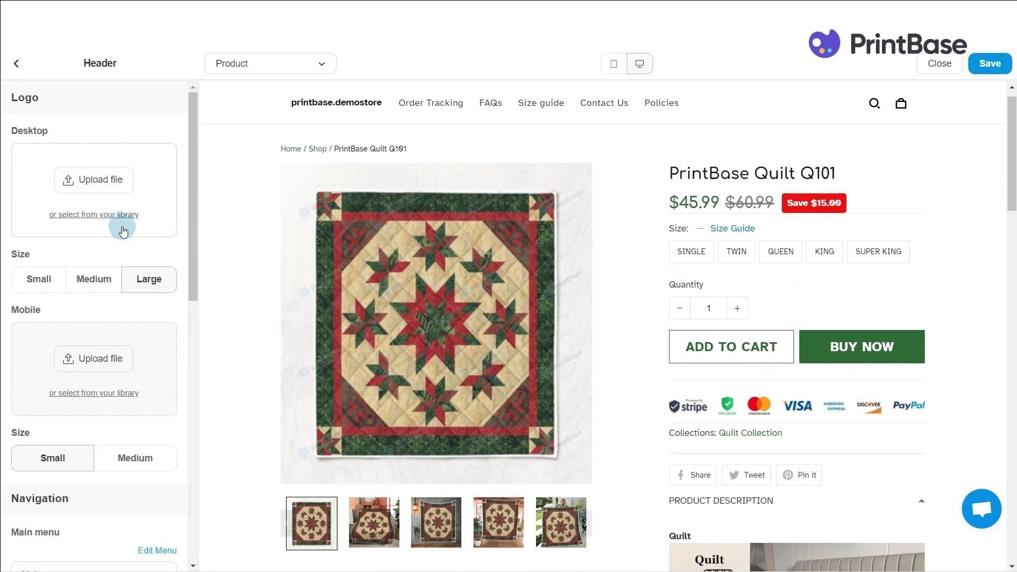
left_click(102, 182)
left_click(428, 217)
left_click(720, 469)
left_click(90, 442)
left_click(429, 214)
left_click(721, 468)
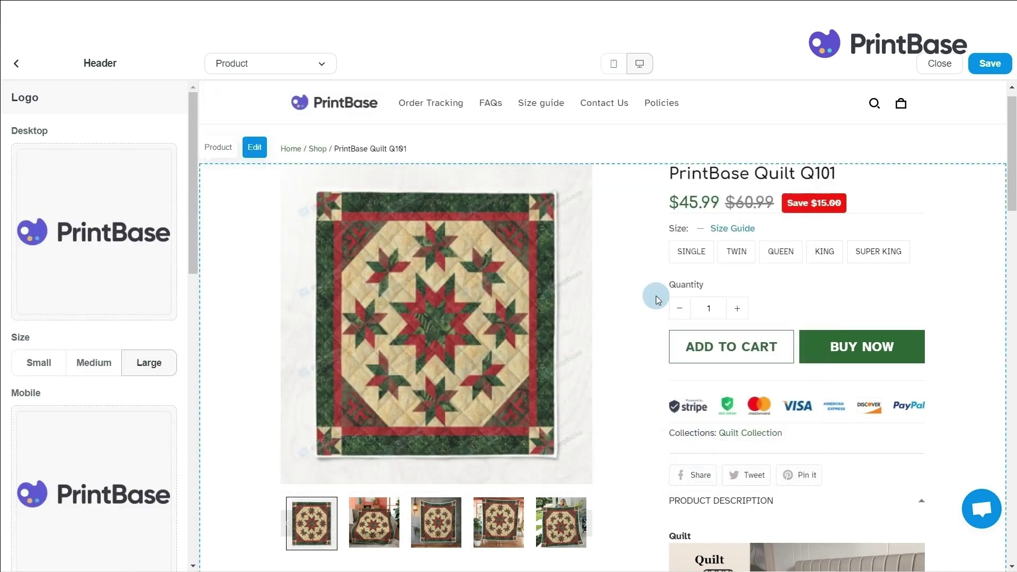
Check the new logo in the mobile and desktop previews, then return to the theme sections.
left_click(614, 63)
left_click(639, 63)
scroll(187, 288, "down", 1)
scroll(187, 289, "up", 1)
left_click(15, 64)
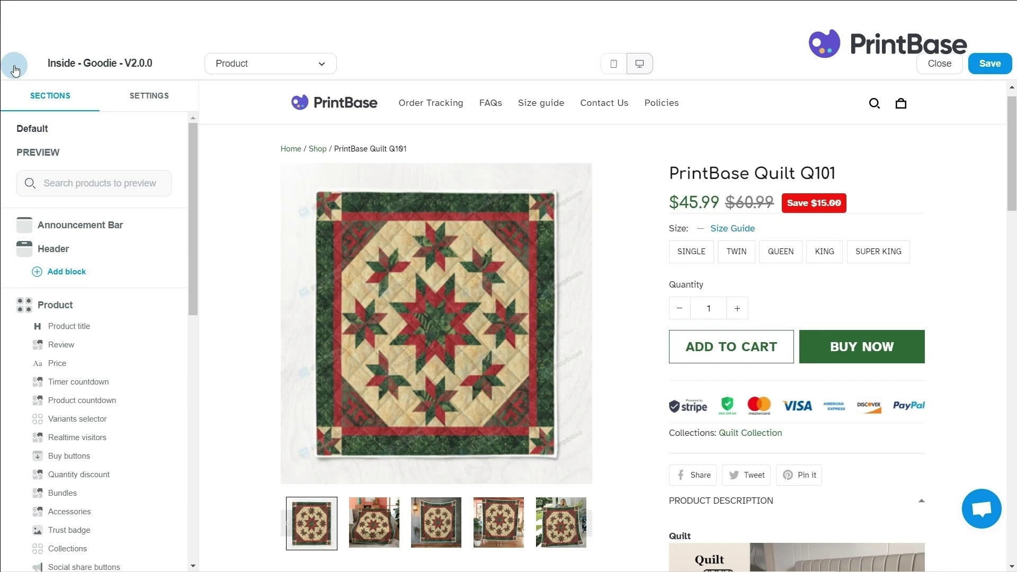
Switch the preview to the Home page and review the existing slide's settings.
left_click(275, 64)
left_click(244, 101)
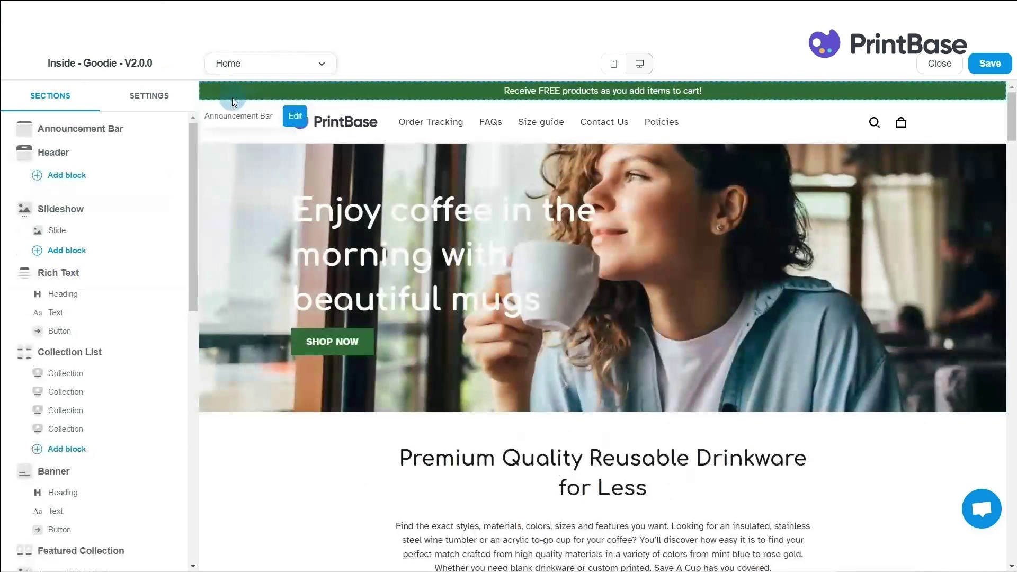
left_click(77, 237)
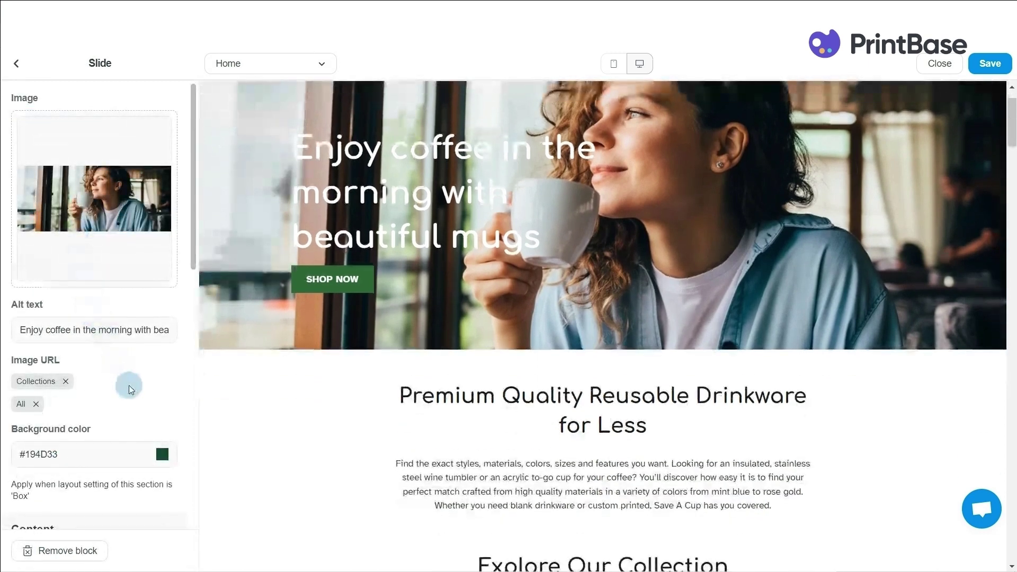
scroll(129, 385, "down", 5)
scroll(128, 386, "down", 5)
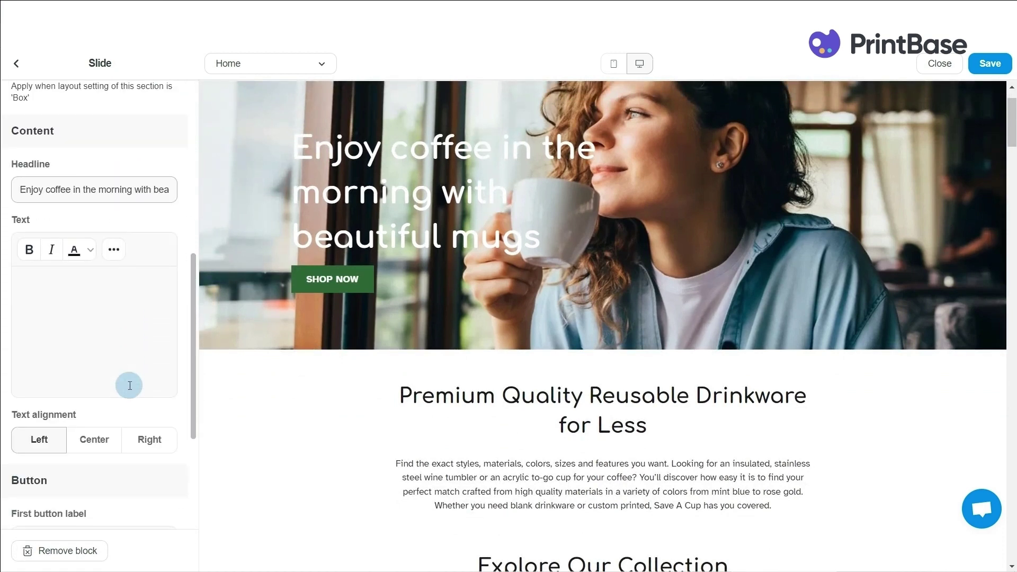
scroll(128, 386, "up", 4)
scroll(129, 386, "up", 6)
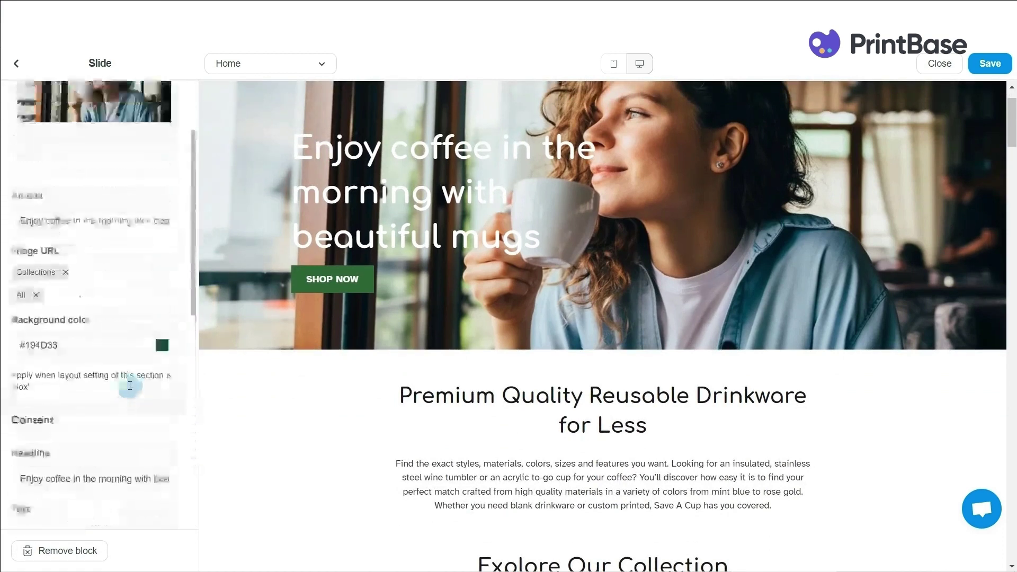
left_click(19, 73)
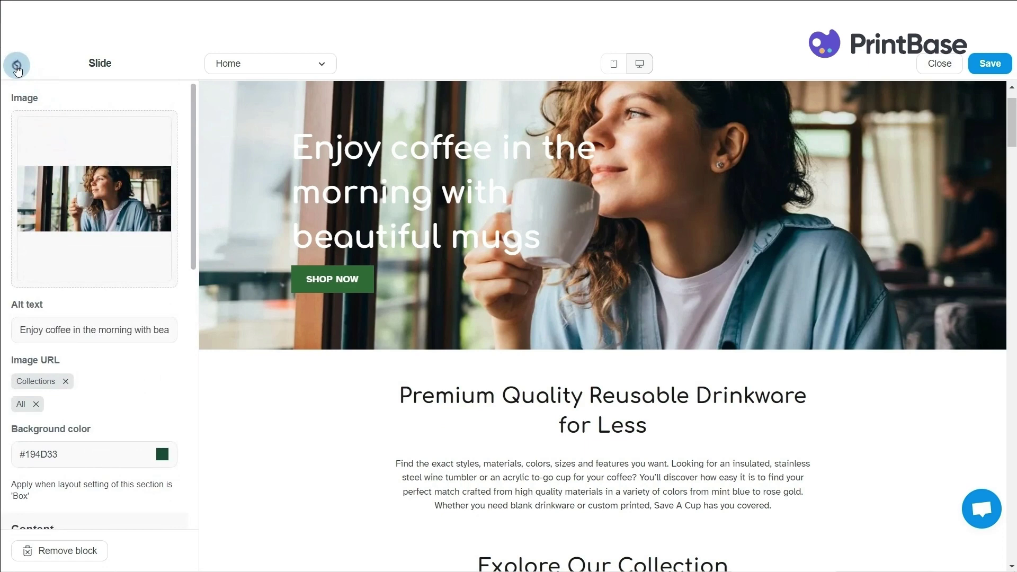
Add a new slide to the slideshow with the tea-cup image from the media library.
left_click(85, 257)
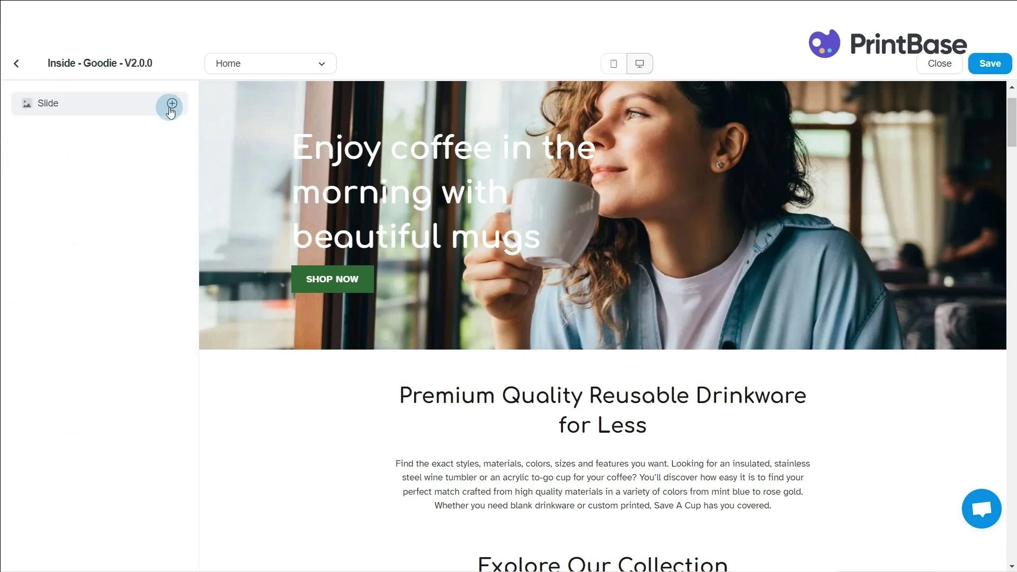
left_click(172, 103)
left_click(98, 250)
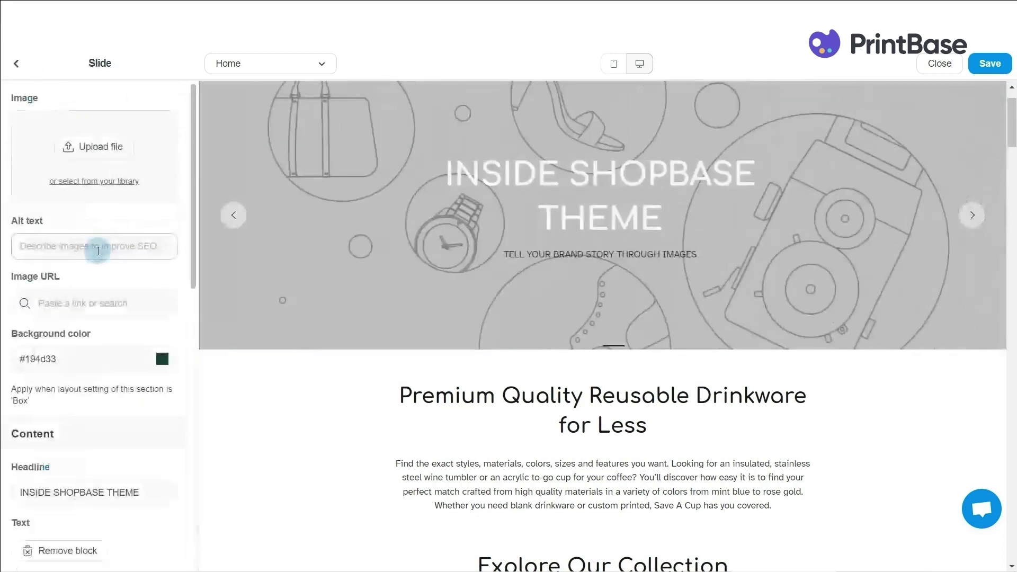
left_click(101, 180)
left_click(339, 228)
left_click(686, 497)
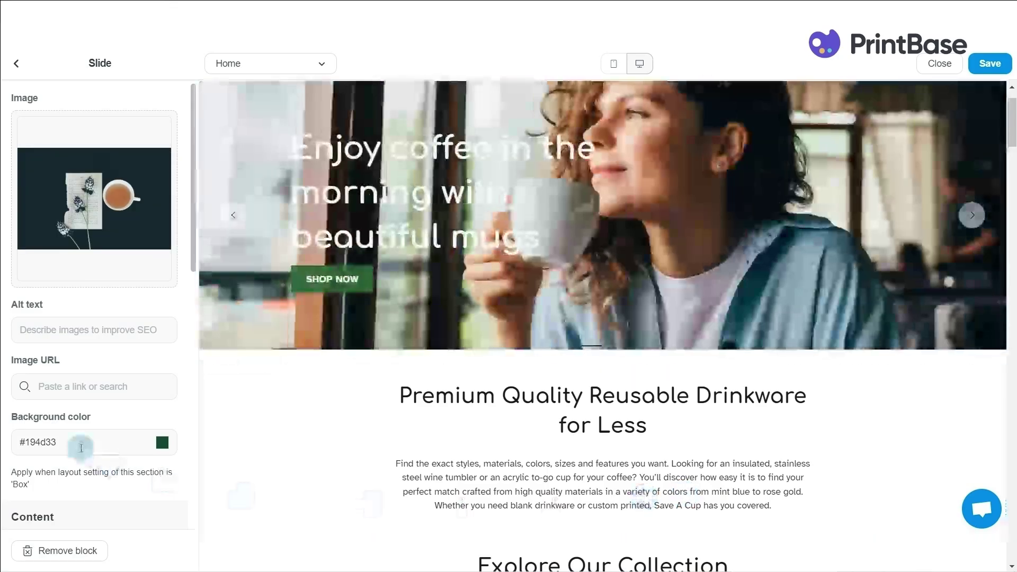
Set the slide headline to 'Sometimes all you need is a good cup of tea', left-aligned.
scroll(84, 454, "down", 3)
left_click(55, 444)
key("ctrl+a")
type("Sometimes all you need is a good cup of tea")
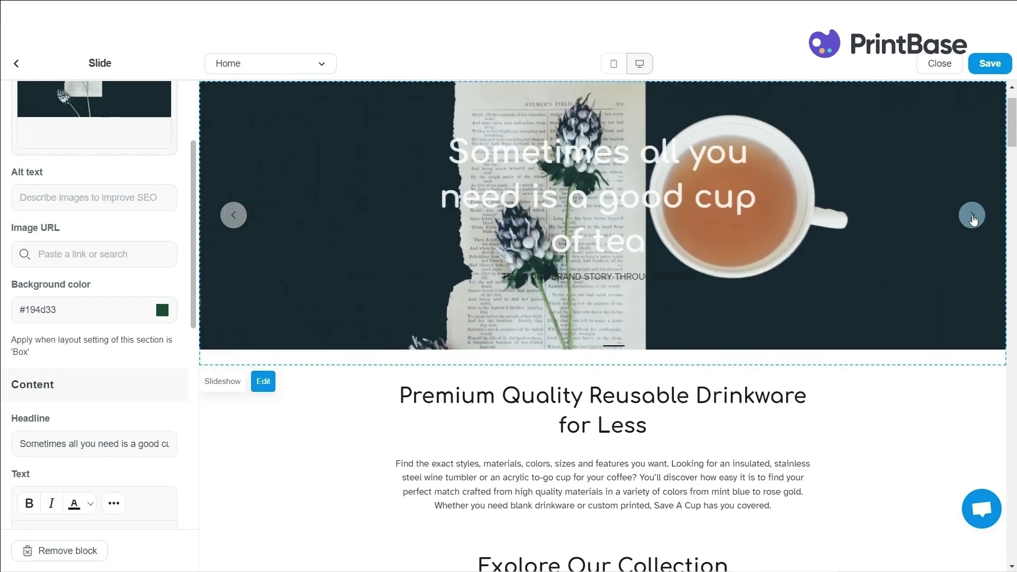
scroll(54, 401, "down", 5)
left_click(38, 305)
left_click(147, 297)
left_click(40, 299)
Link the slide's first button to Collections.
left_click(67, 400)
scroll(112, 289, "up", 3)
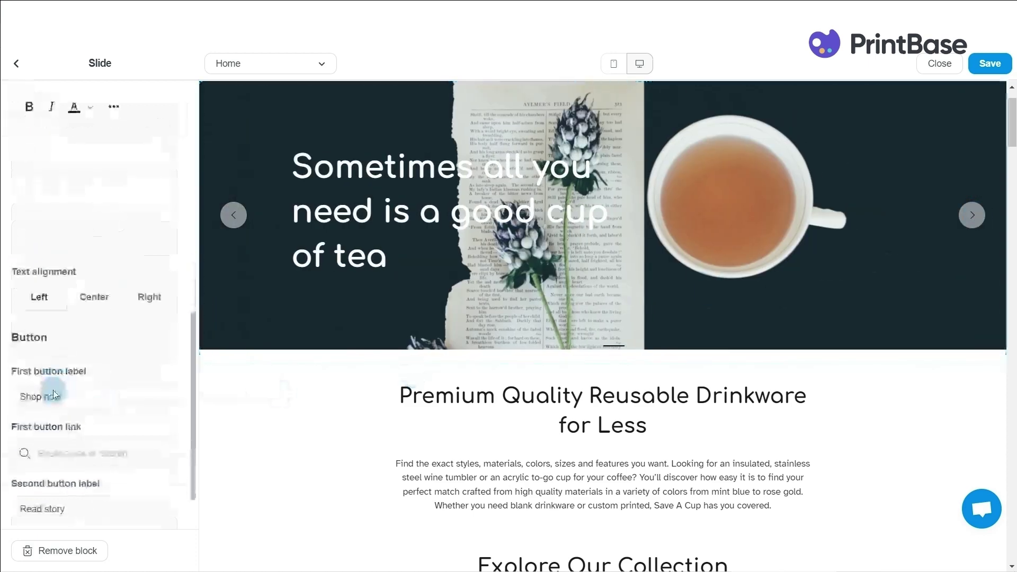
left_click(59, 263)
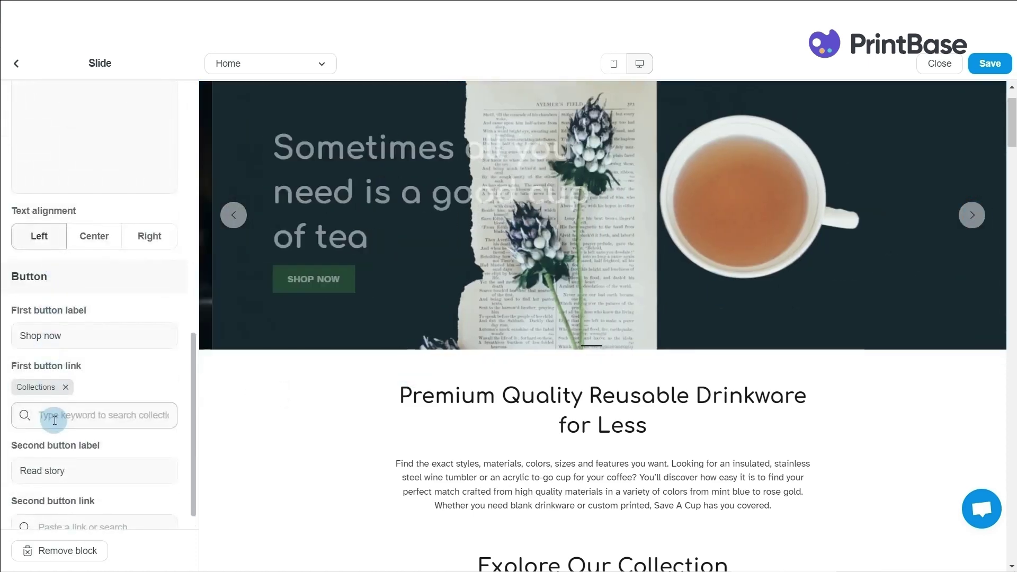
scroll(96, 408, "up", 10)
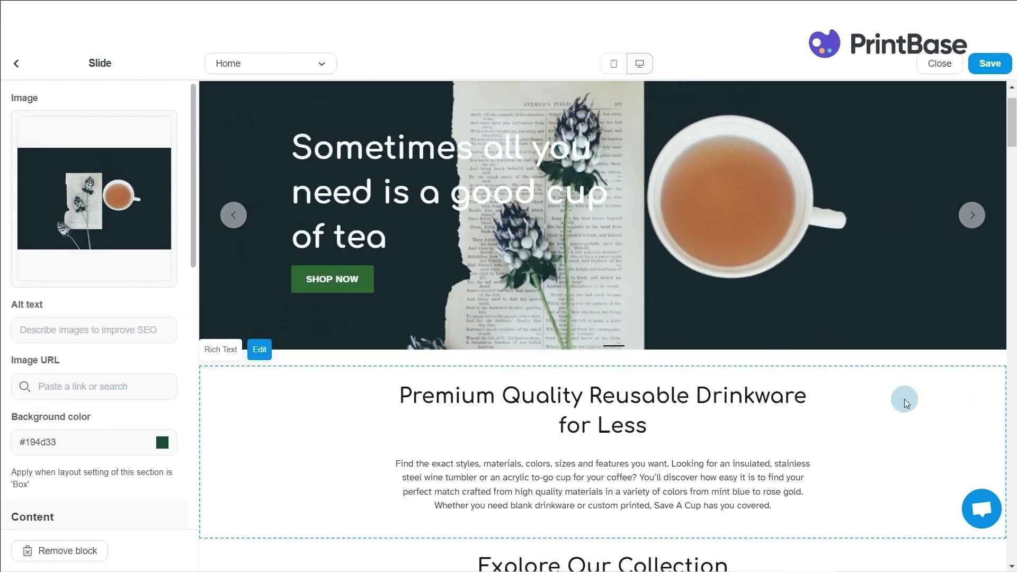
scroll(465, 378, "up", 1)
left_click(16, 63)
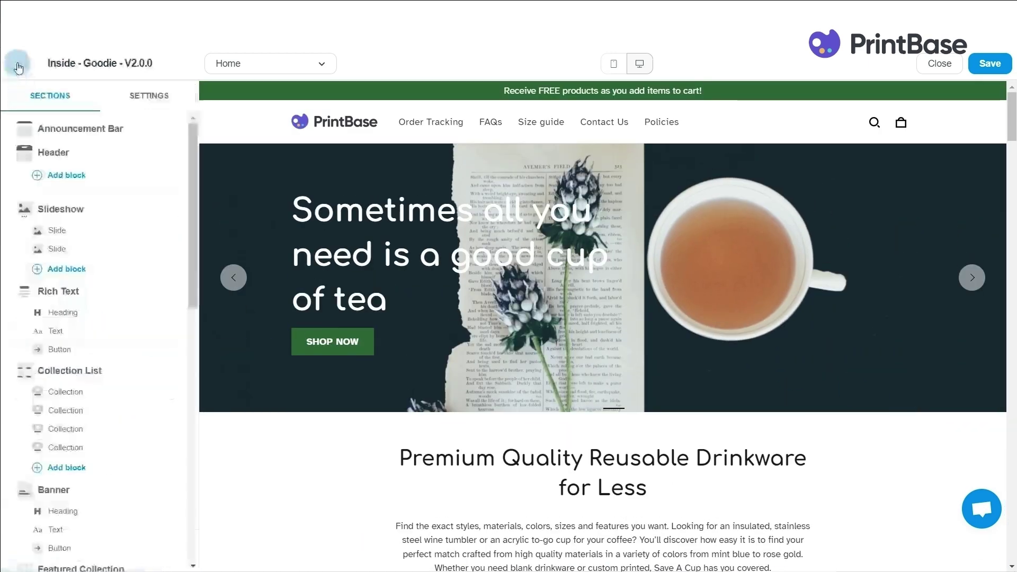
scroll(143, 395, "down", 15)
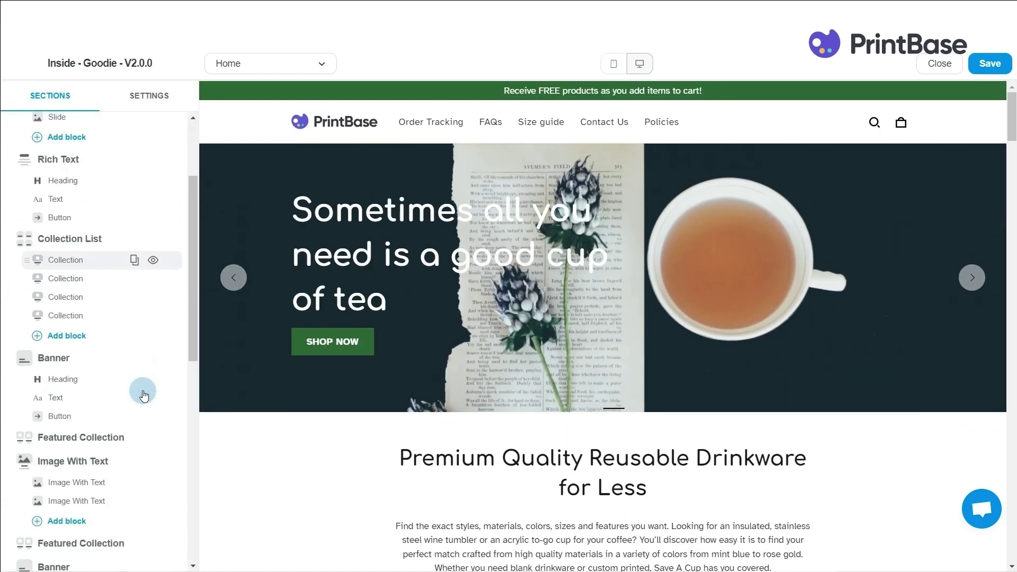
scroll(143, 395, "down", 1)
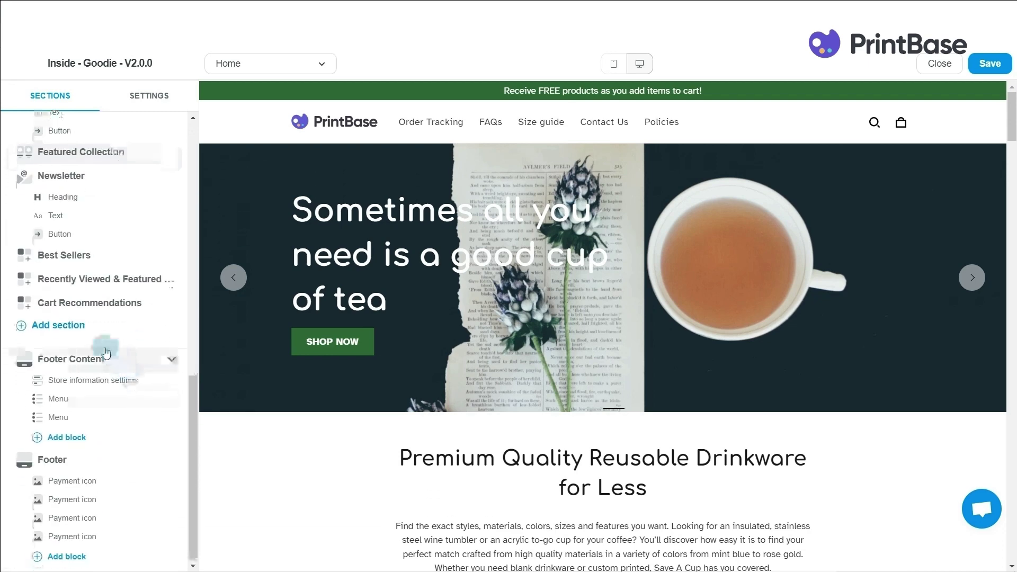
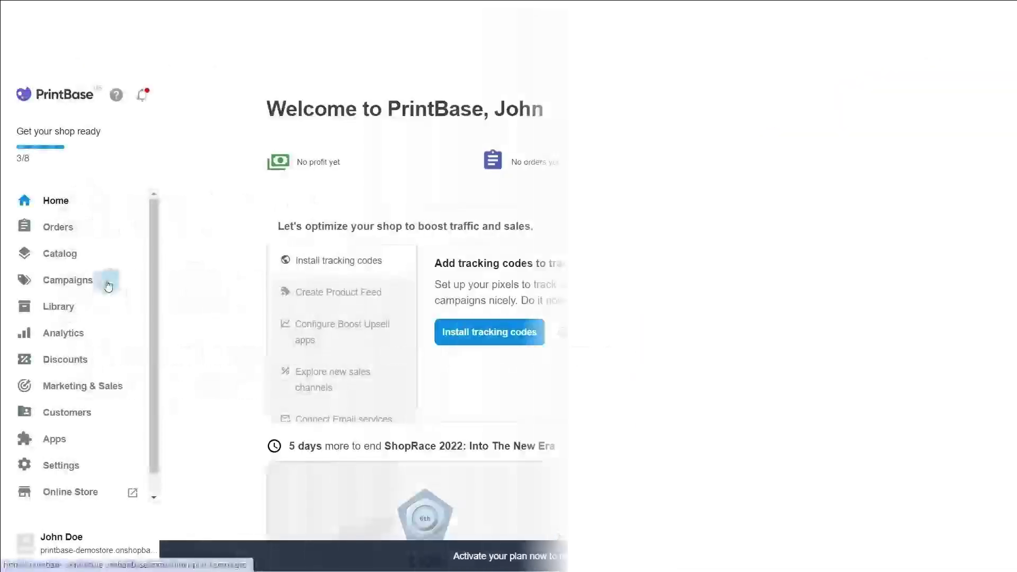
Go to Product feeds under Campaigns and start adding a new product feed.
left_click(106, 280)
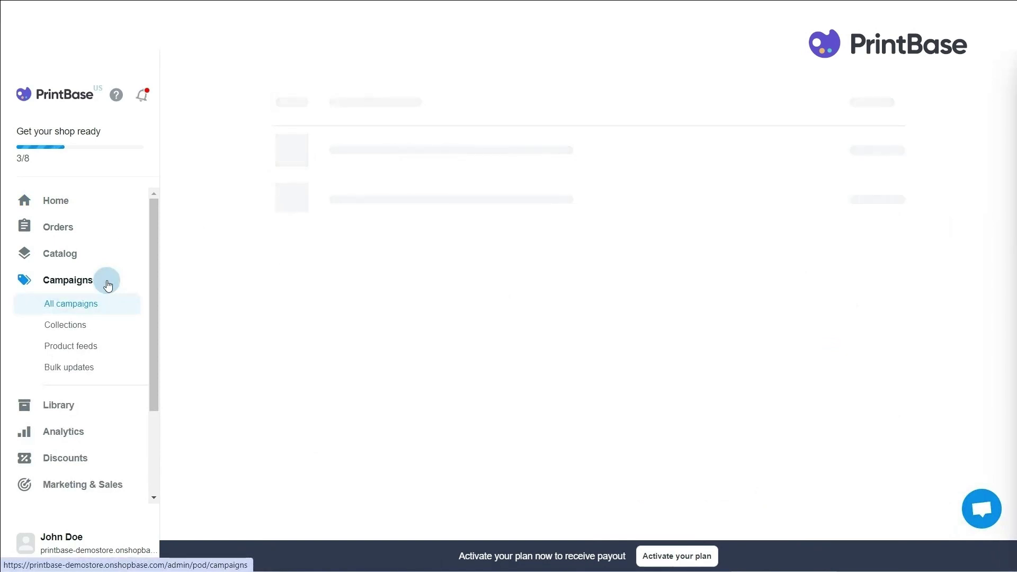
left_click(106, 348)
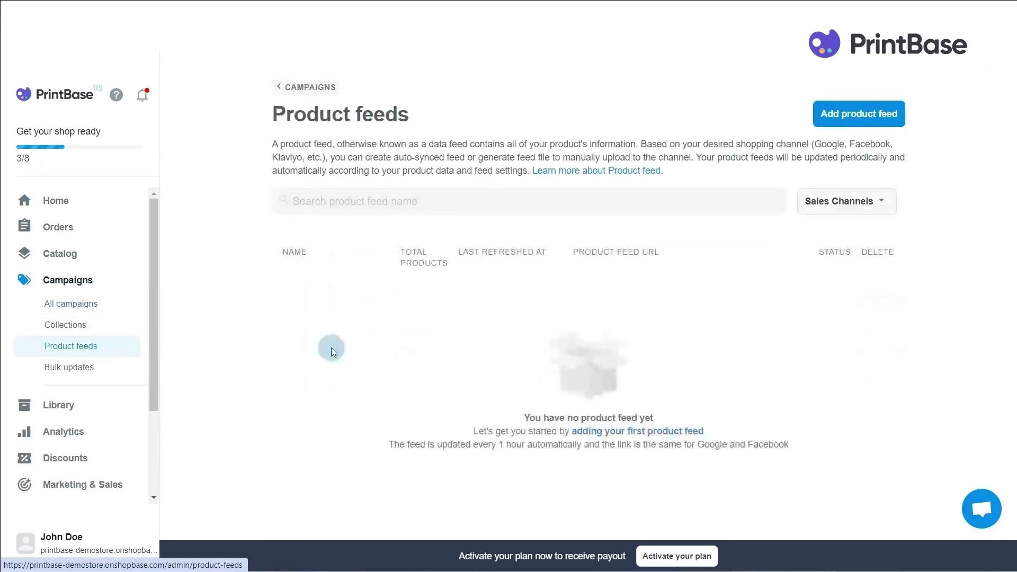
left_click(866, 125)
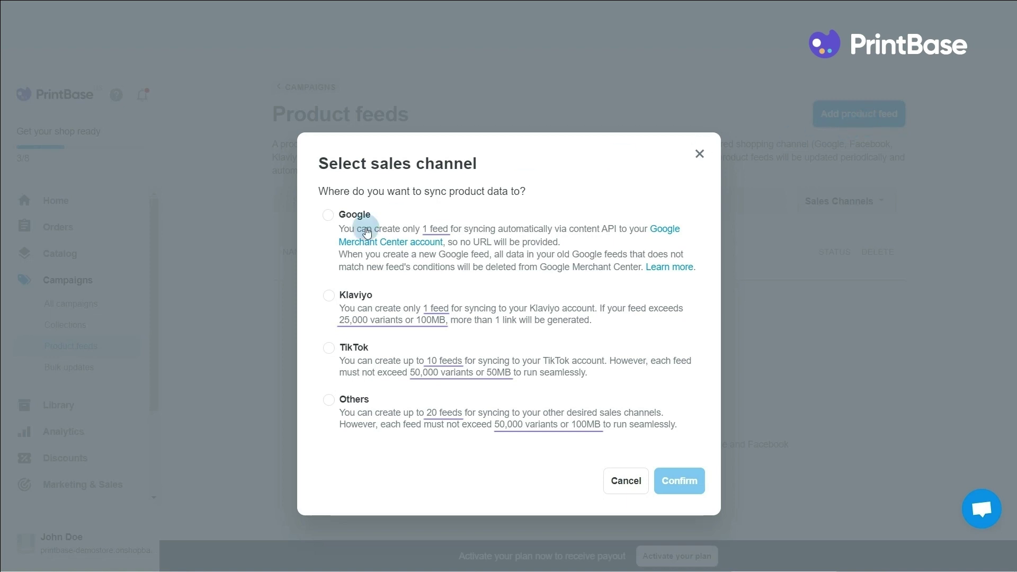
Choose Google as the feed's sales channel, confirm, and review the feed setup form.
left_click(329, 216)
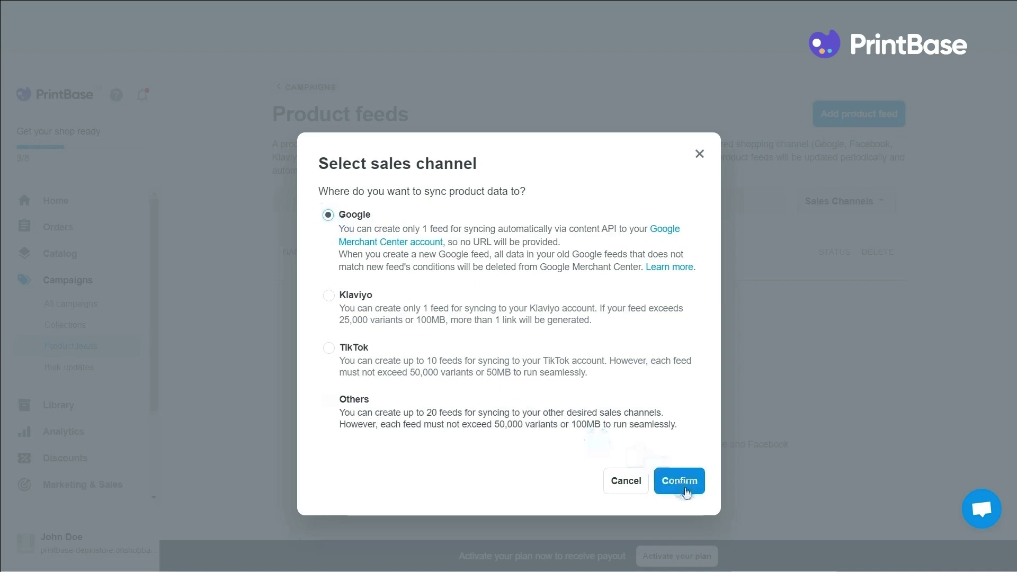
left_click(683, 485)
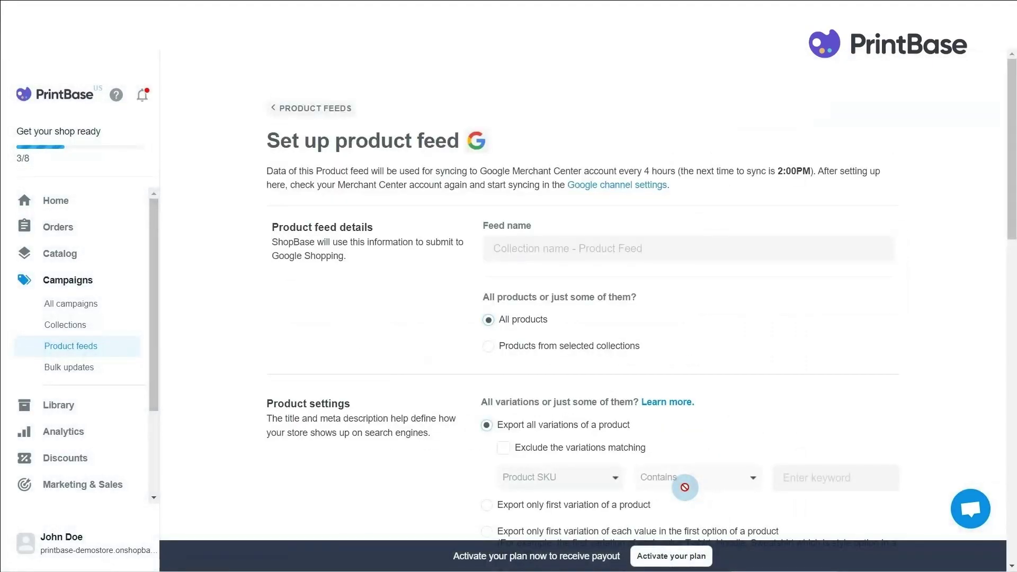
scroll(685, 488, "down", 3)
scroll(947, 430, "down", 15)
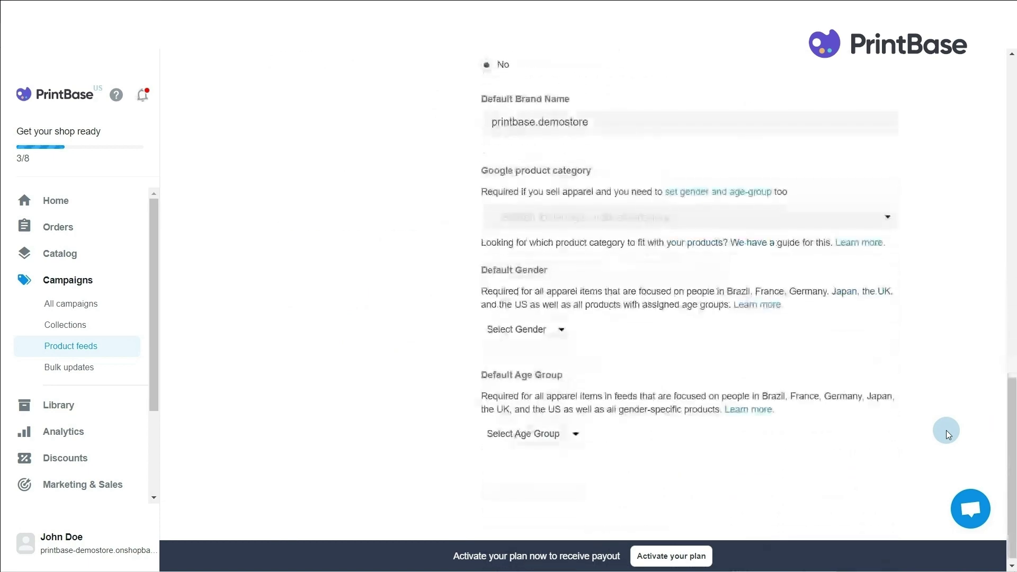
scroll(946, 430, "up", 15)
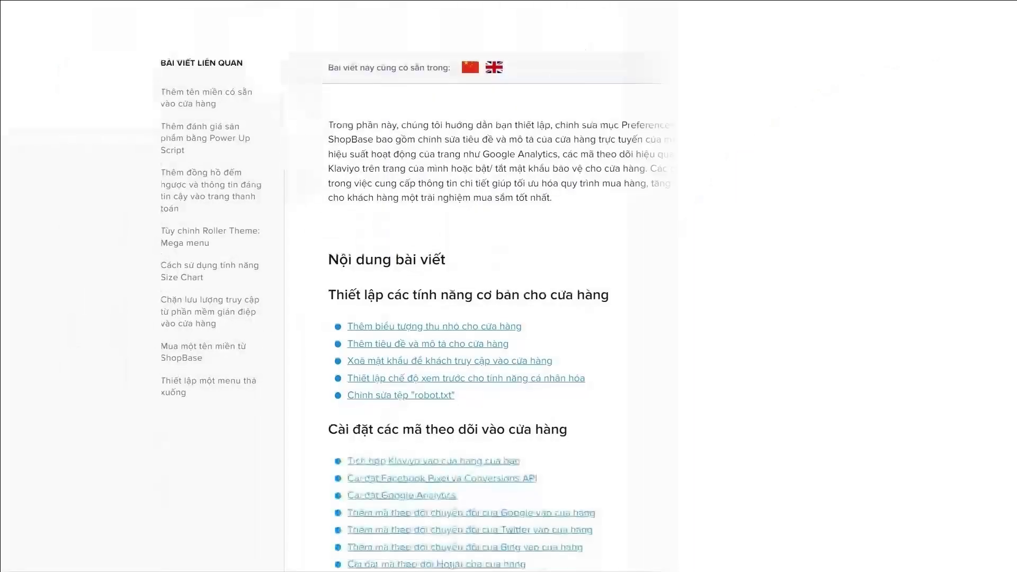
Scroll the Welcome dashboard to check the 4/8 setup checklist.
scroll(730, 252, "down", 4)
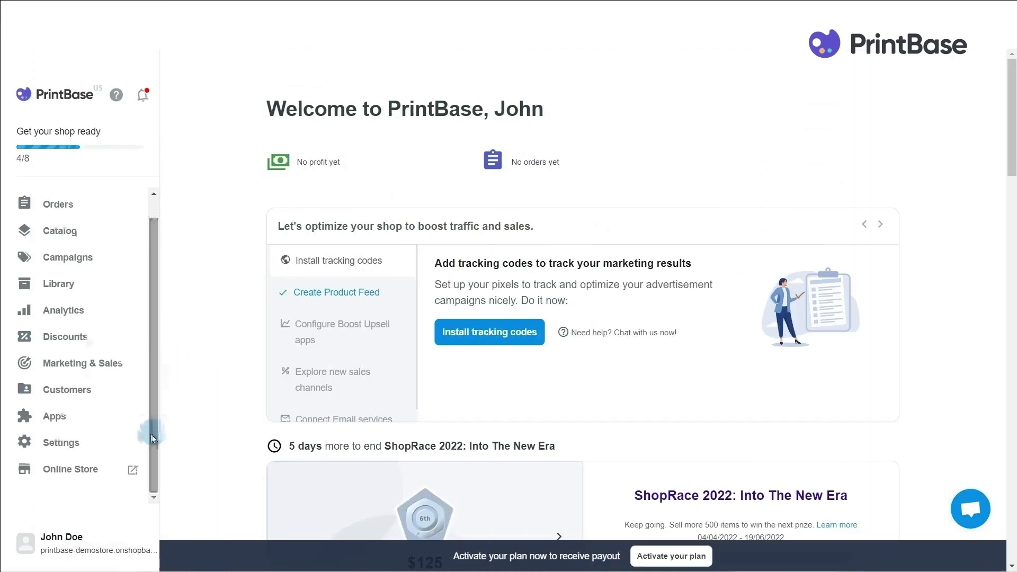
Save Google Analytics ID UA-1234-5 and Facebook Pixel ID 123456789 in Online Store preferences.
left_click(104, 469)
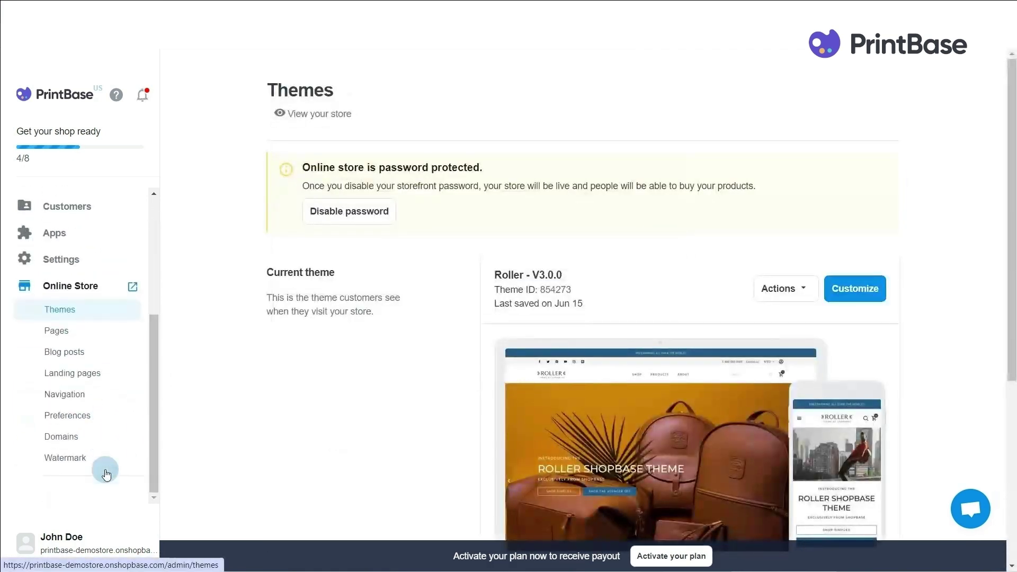
left_click(92, 417)
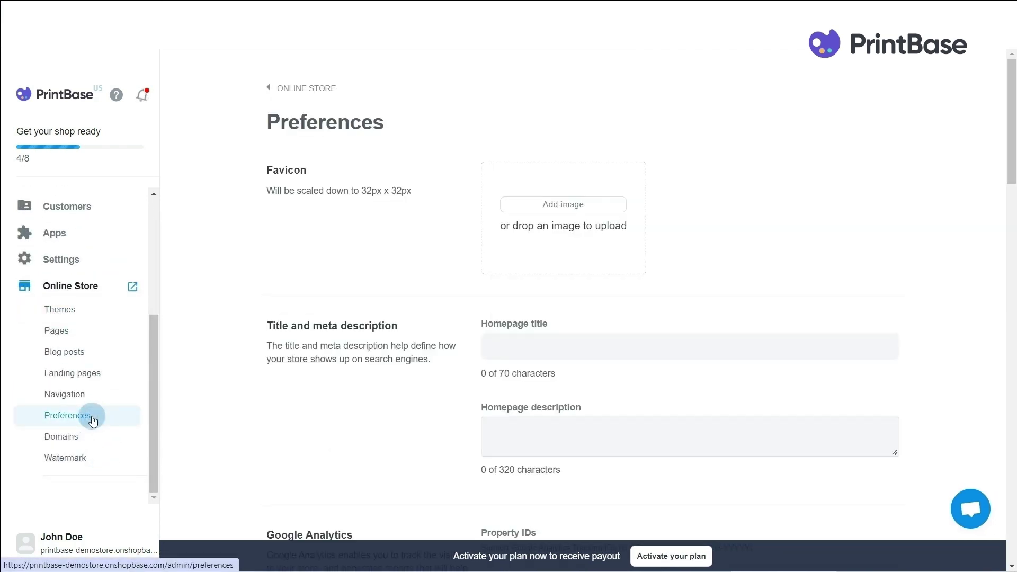
scroll(450, 395, "down", 7)
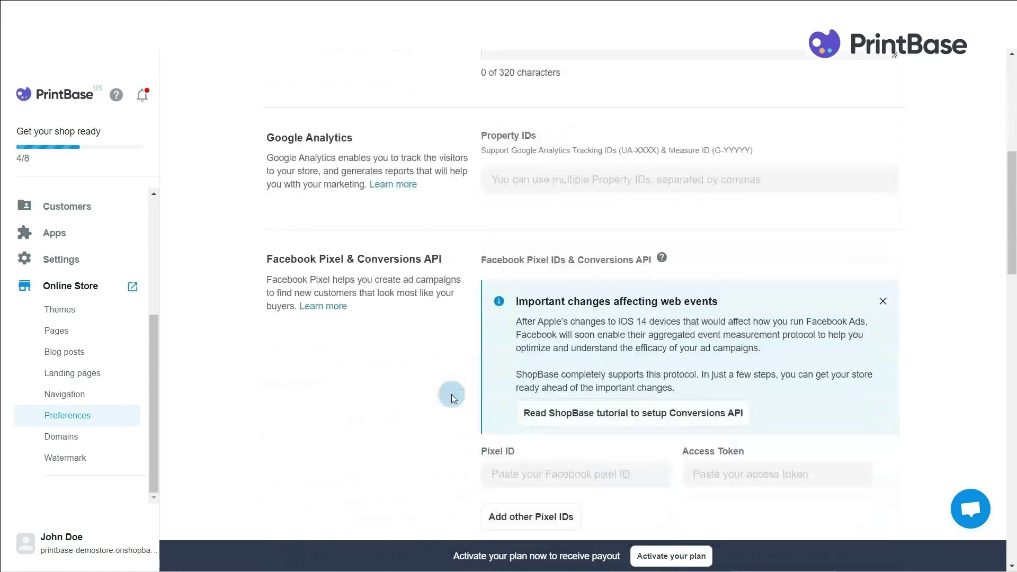
left_click(563, 185)
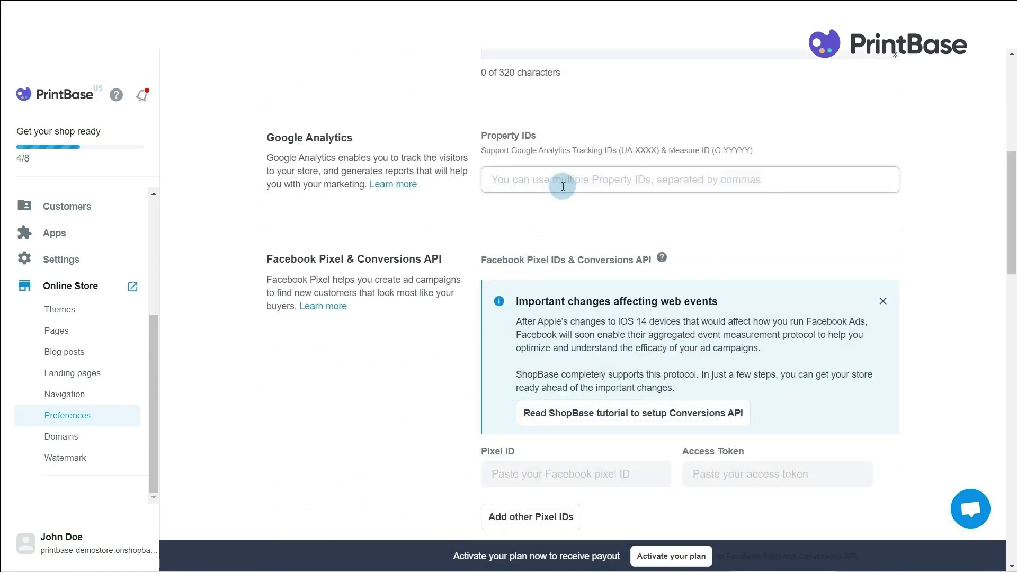
type("UA-1234-5")
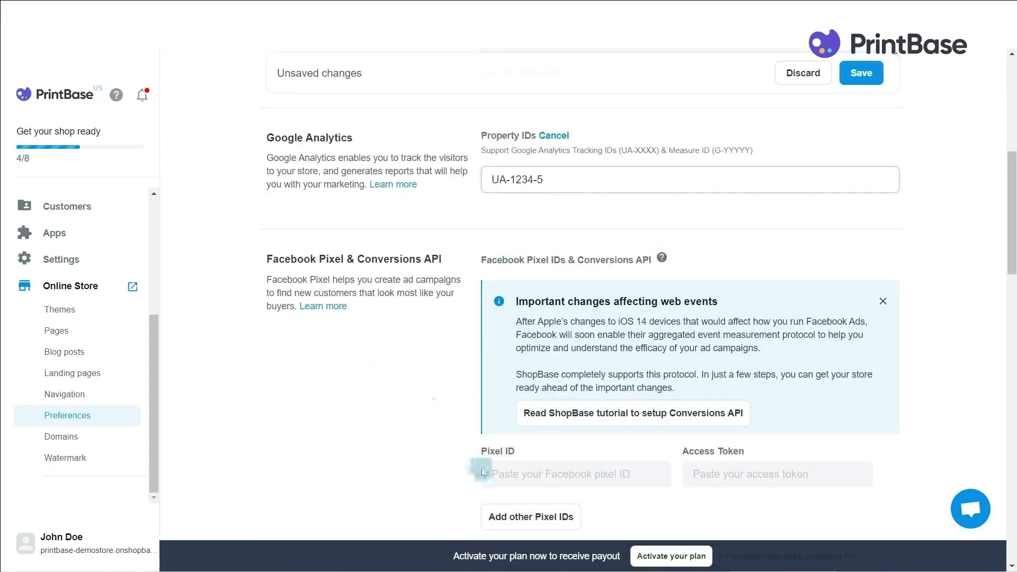
left_click(483, 473)
type("123456789")
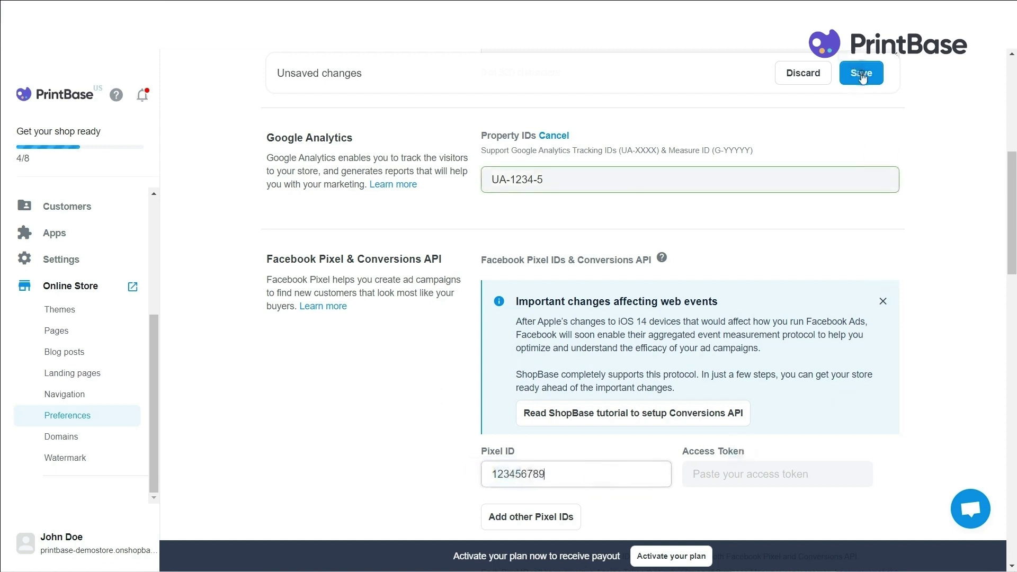
left_click(862, 74)
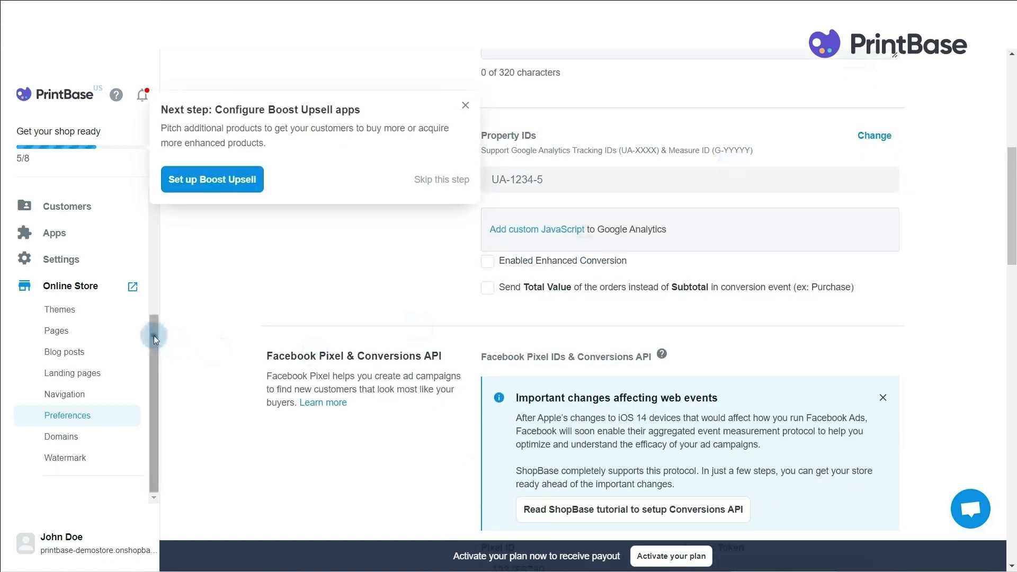
scroll(154, 336, "up", 3)
Go to Sales channels and dismiss the Configure Boost Upsell apps prompt.
left_click(132, 342)
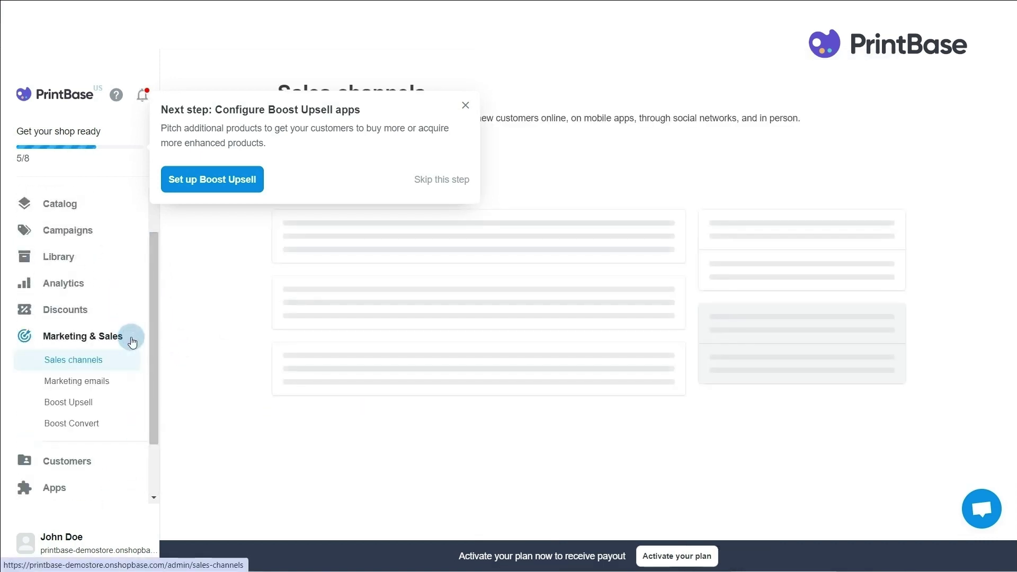
left_click(466, 105)
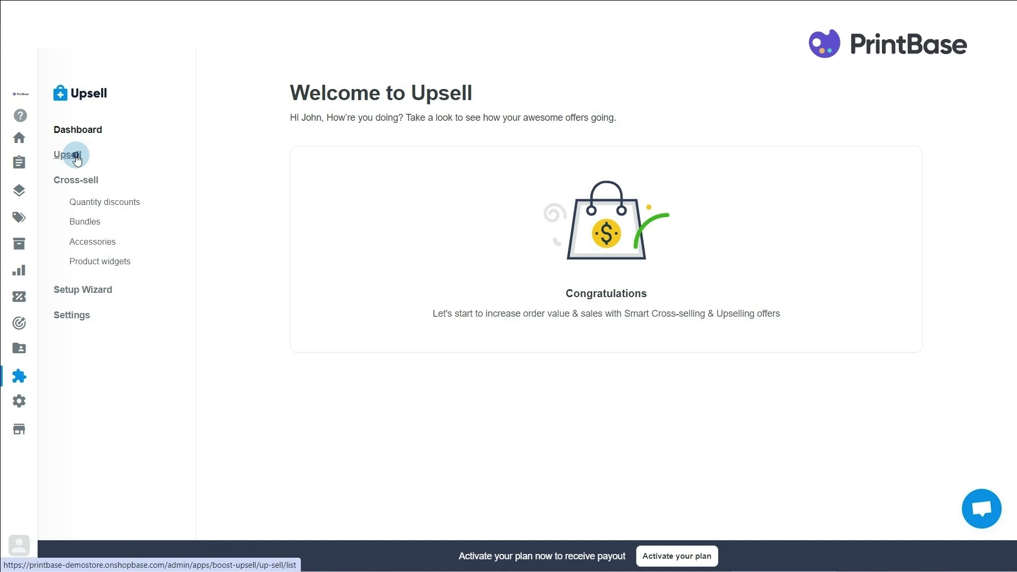
Start a new upsell offer and set its type to Post-purchase.
left_click(76, 156)
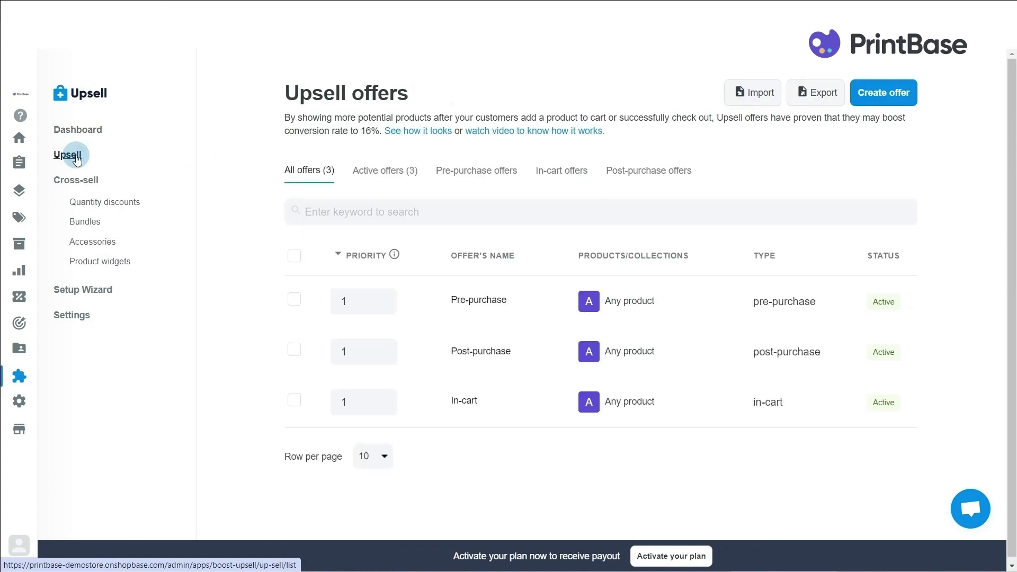
left_click(871, 106)
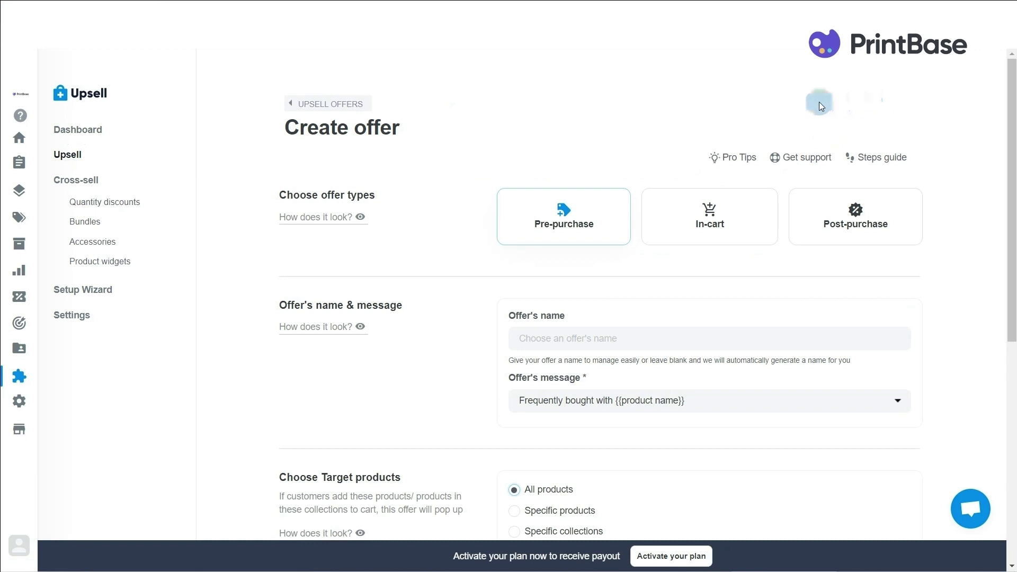
mouse_move(608, 200)
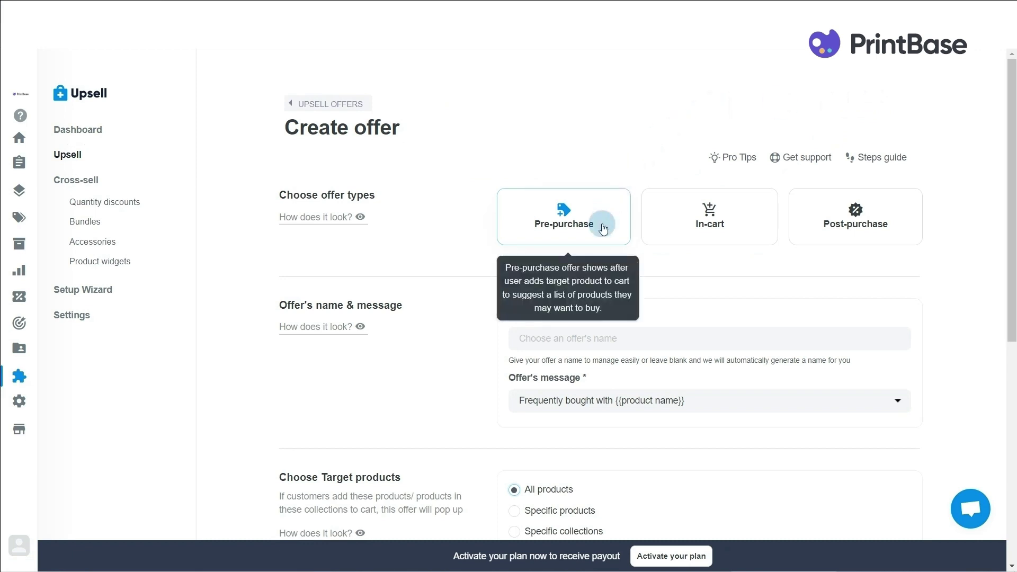
left_click(752, 236)
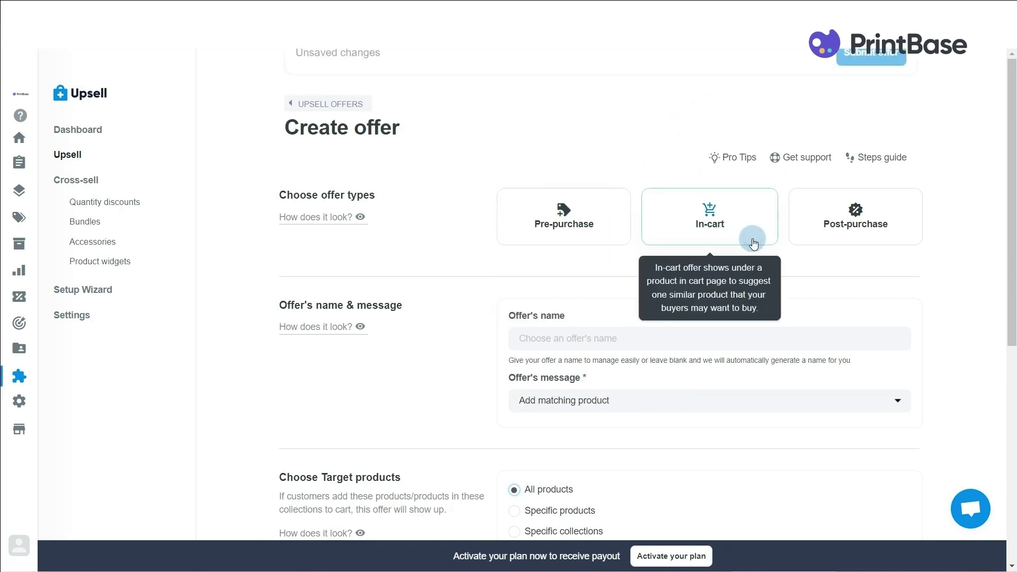
left_click(858, 244)
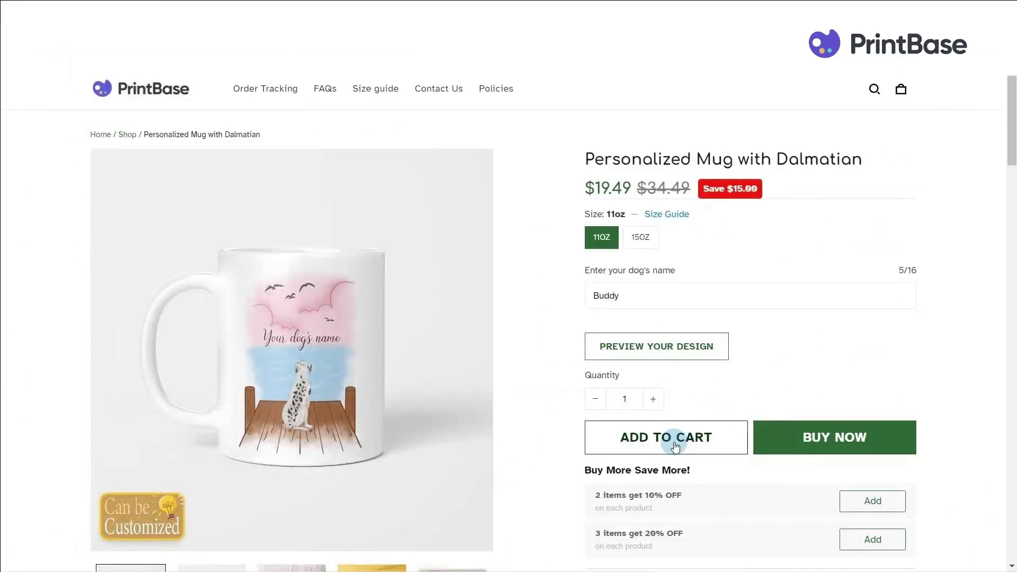
Add the Dalmatian mug and an 11oz Brown Doberman mug personalized 'Tommy' to the cart.
left_click(674, 442)
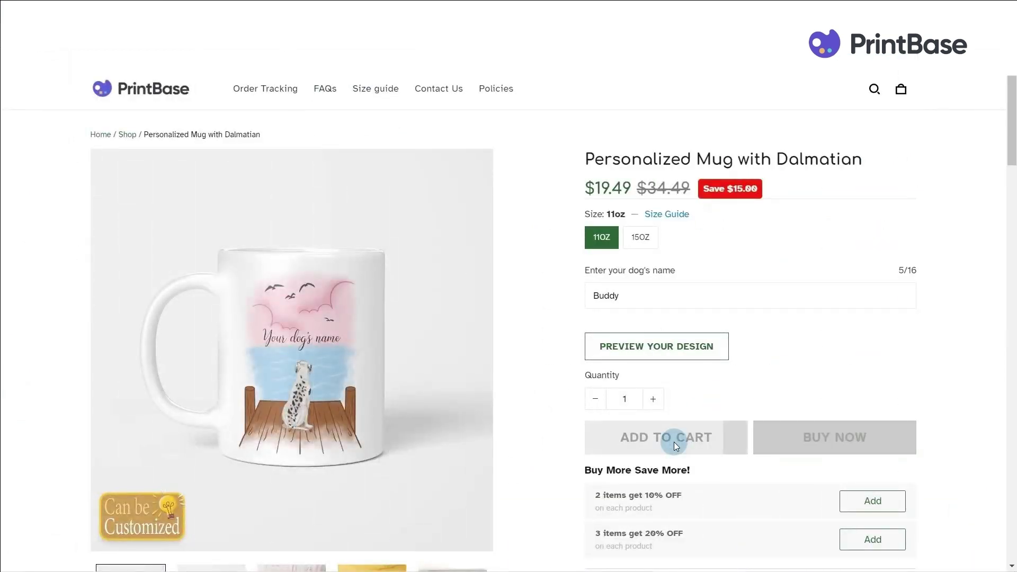
scroll(659, 297, "down", 5)
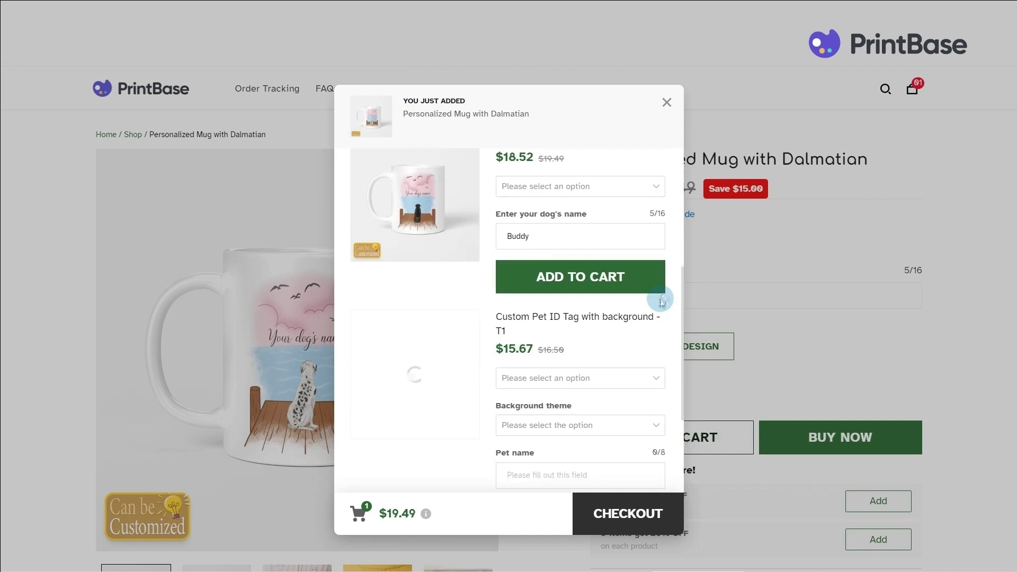
scroll(660, 298, "down", 2)
scroll(659, 297, "up", 7)
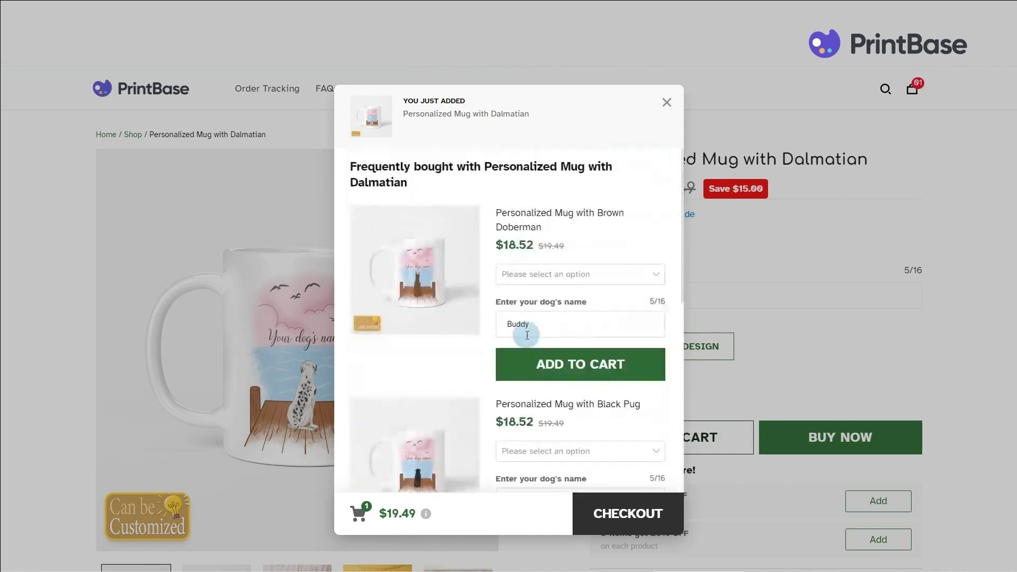
type("Tommy")
left_click(593, 275)
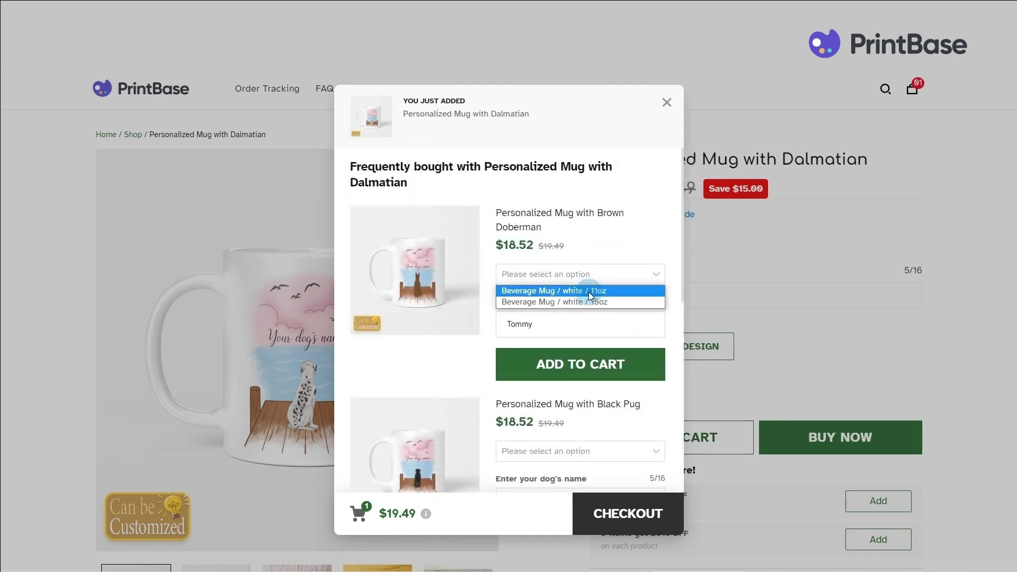
left_click(589, 291)
left_click(579, 364)
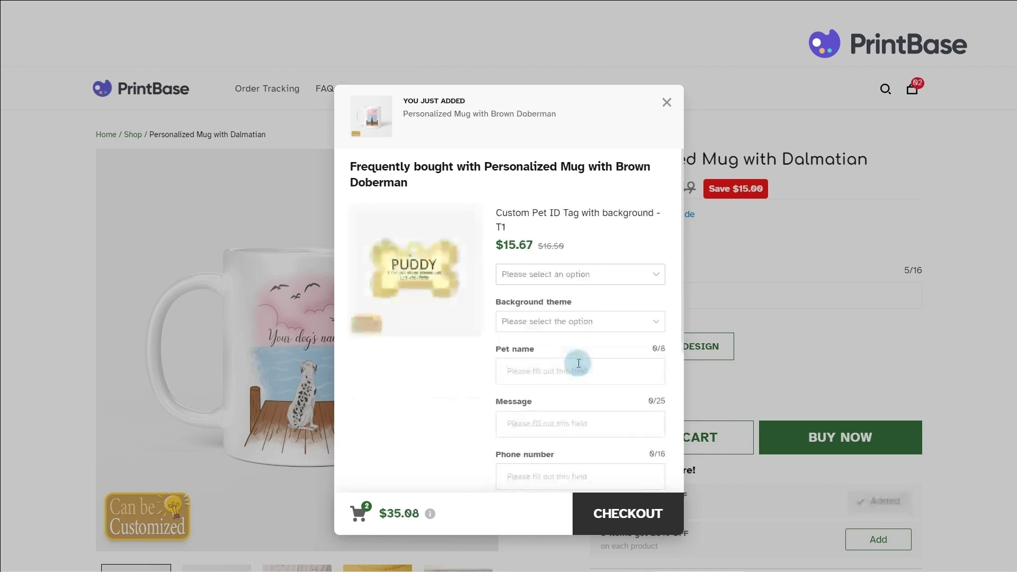
From the cart, add a Blue-shades Pet ID Tag for Buddy reading 'I'm lost, please call Mom', with a phone number.
left_click(901, 97)
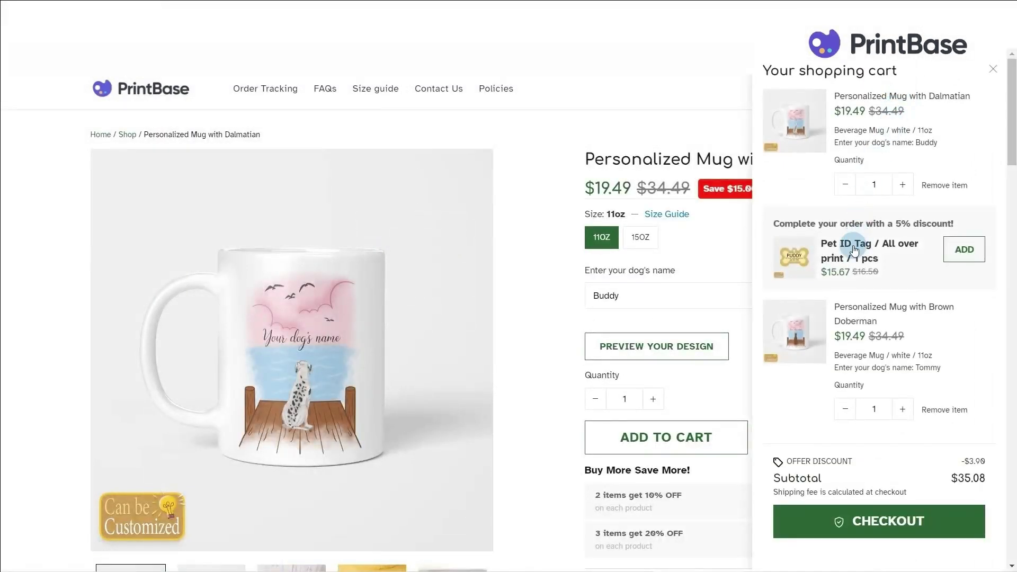
left_click(966, 249)
left_click(638, 302)
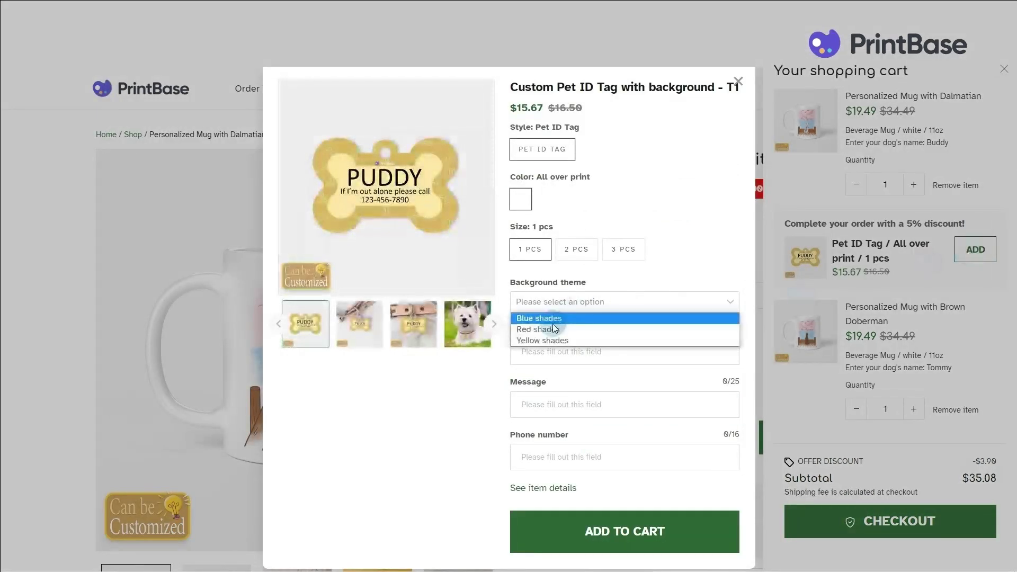
left_click(554, 319)
scroll(583, 344, "down", 3)
left_click(586, 356)
type("Buddy")
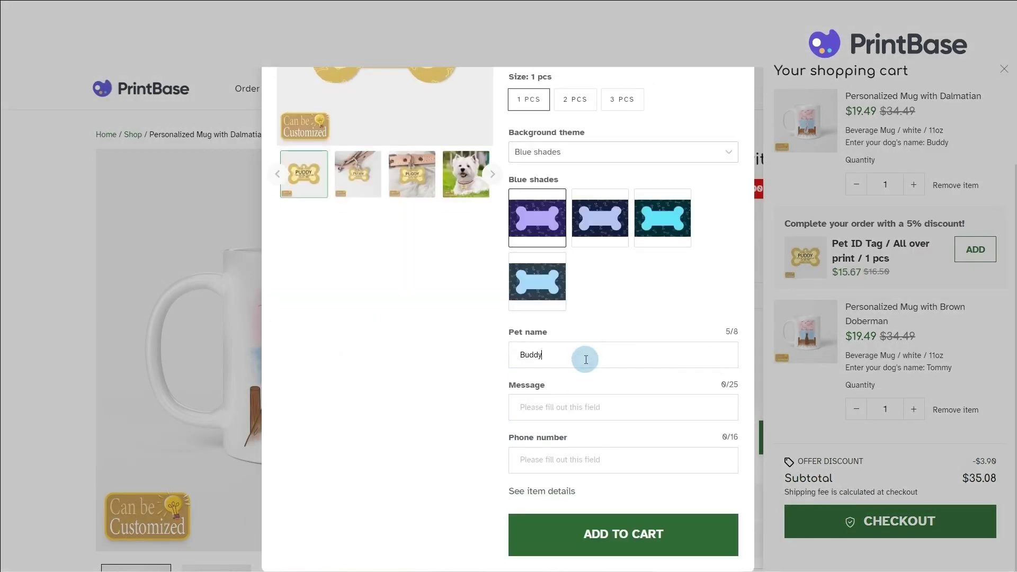
left_click(567, 407)
type("I'm lost, please call Mom")
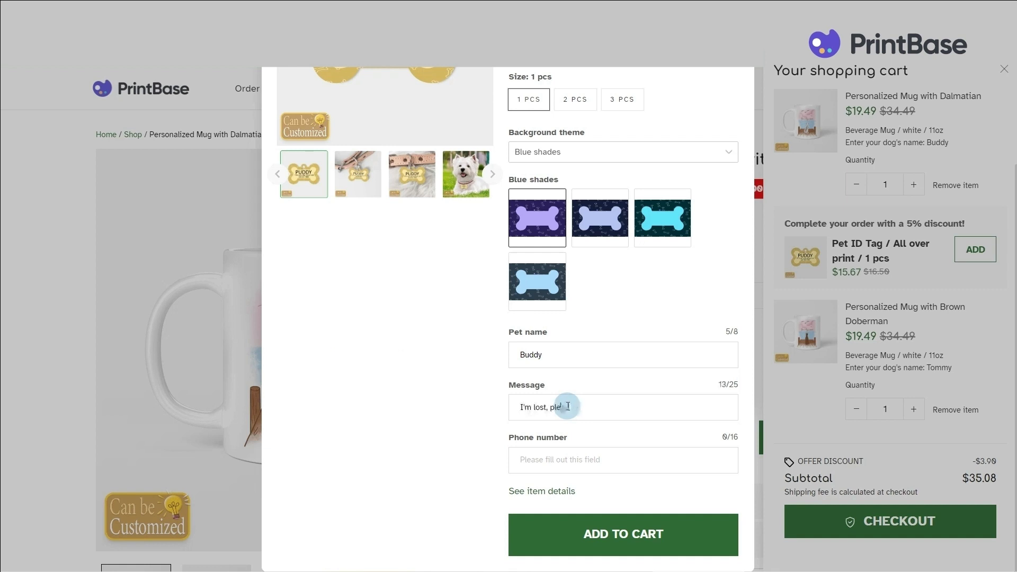
left_click(557, 459)
type("123-456-789")
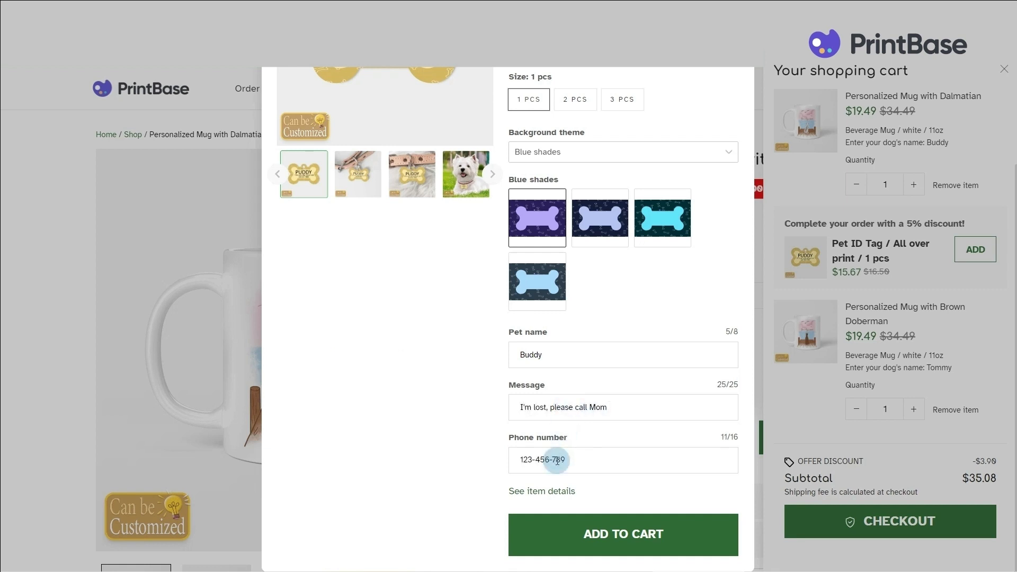
left_click(614, 533)
Enter the test card details at checkout and place the order.
left_click(917, 546)
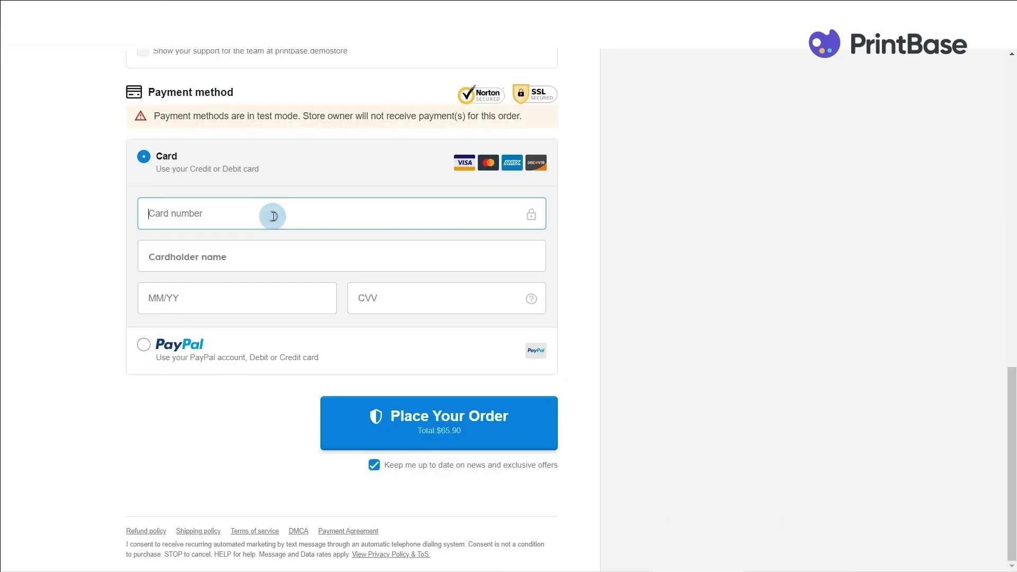
type("4242424242424242")
left_click(223, 256)
type("John")
left_click(208, 296)
type("1122")
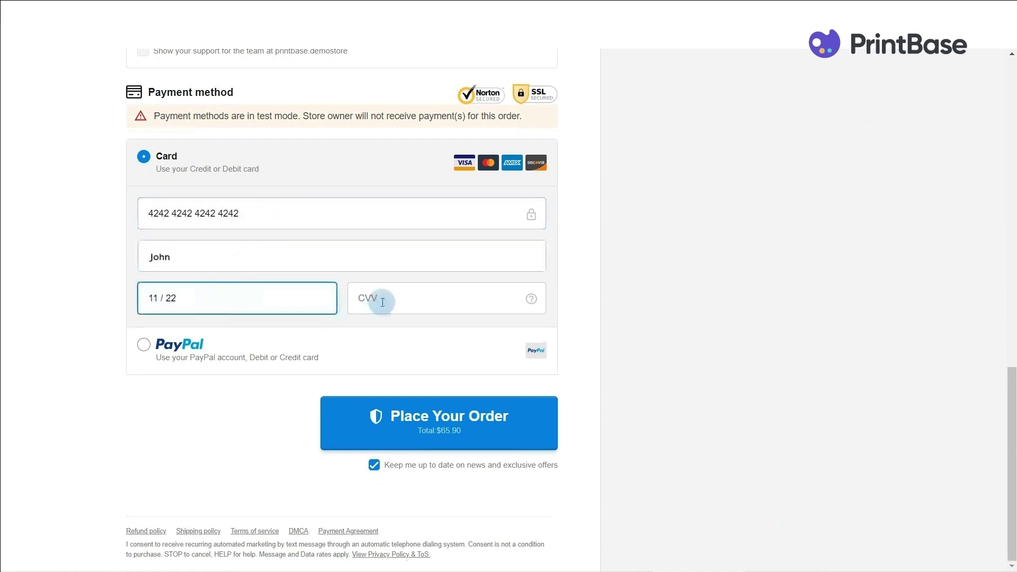
left_click(383, 302)
type("123")
left_click(507, 434)
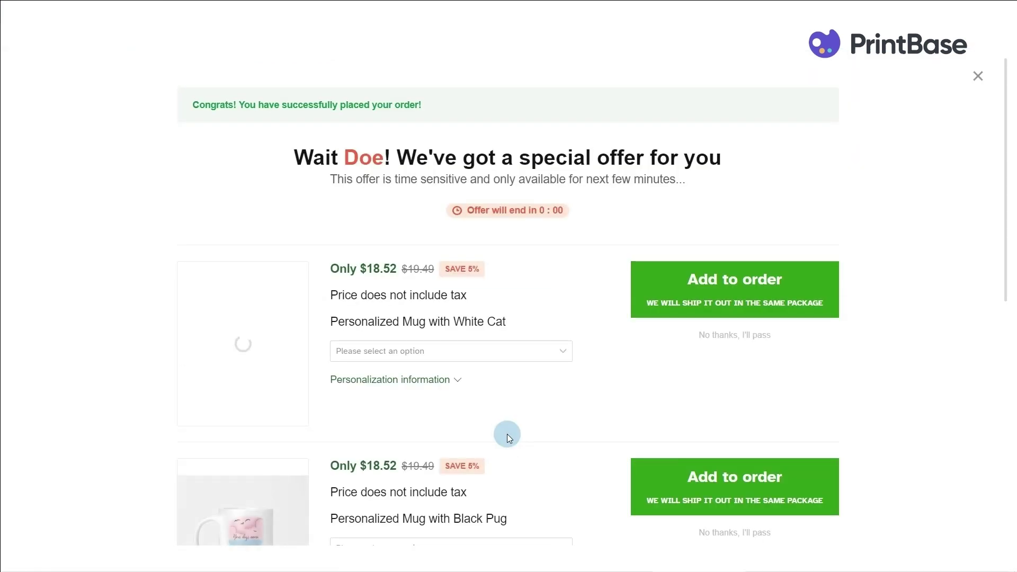
Add the post-purchase Black / L T-shirt offer to the order.
scroll(912, 366, "down", 9)
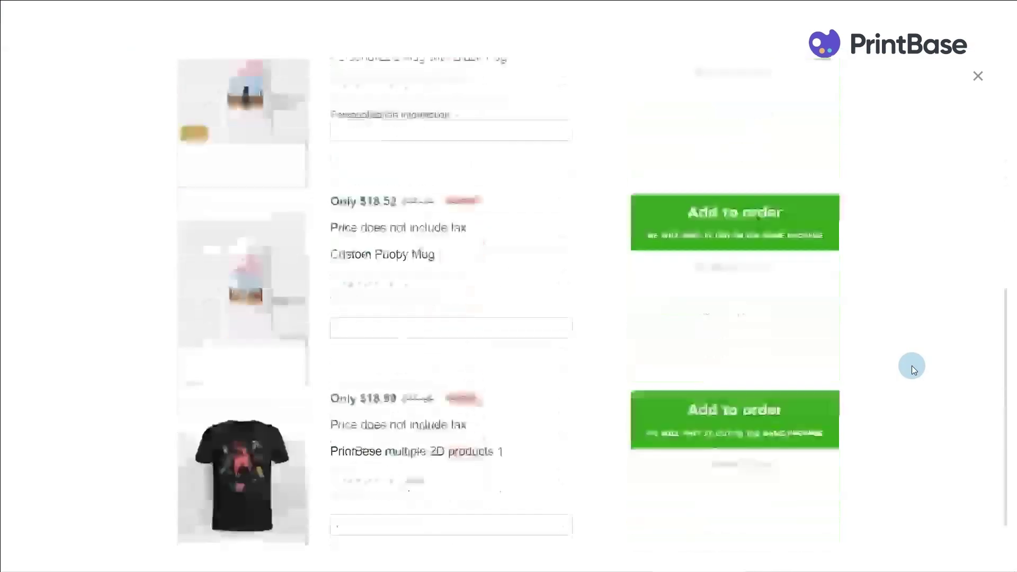
left_click(511, 452)
key("Escape")
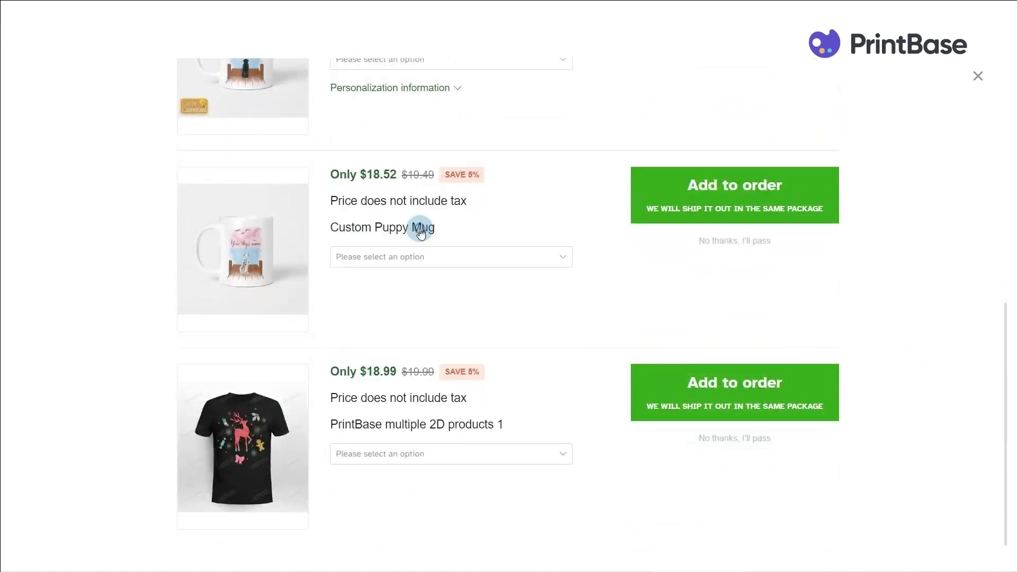
left_click(736, 402)
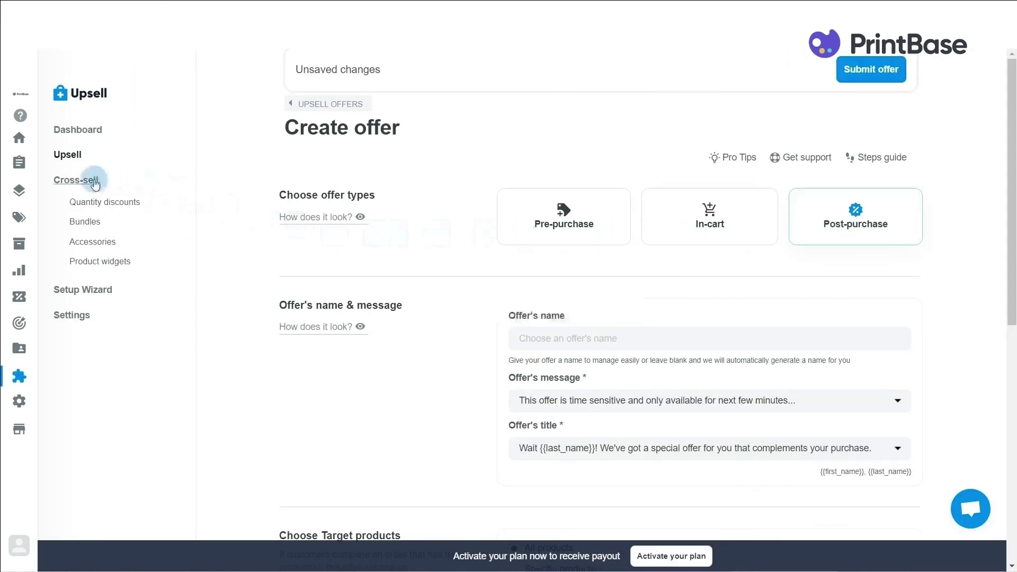
Preview the quantity discount and bundle cross-sell offers.
left_click(128, 202)
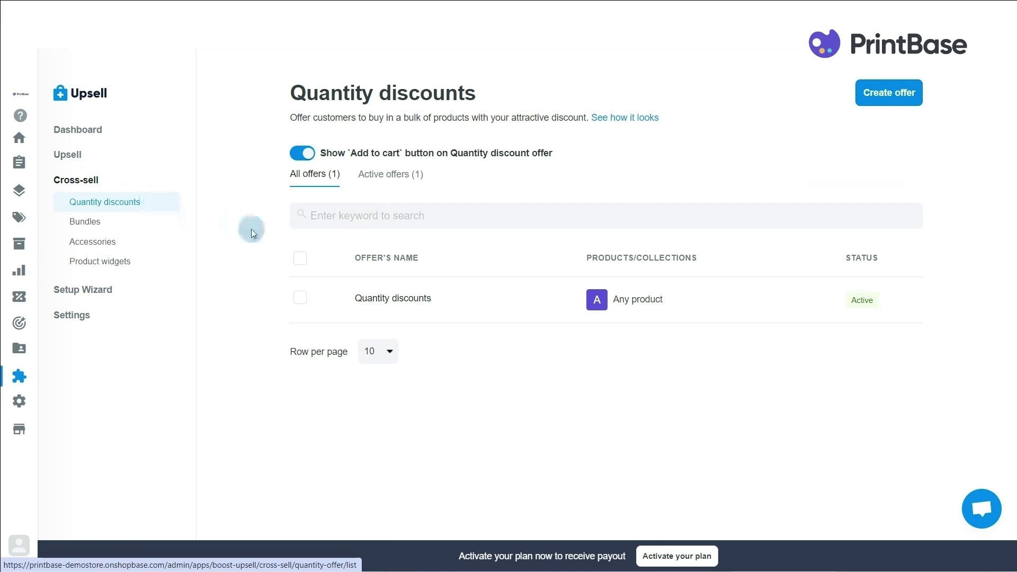
left_click(912, 94)
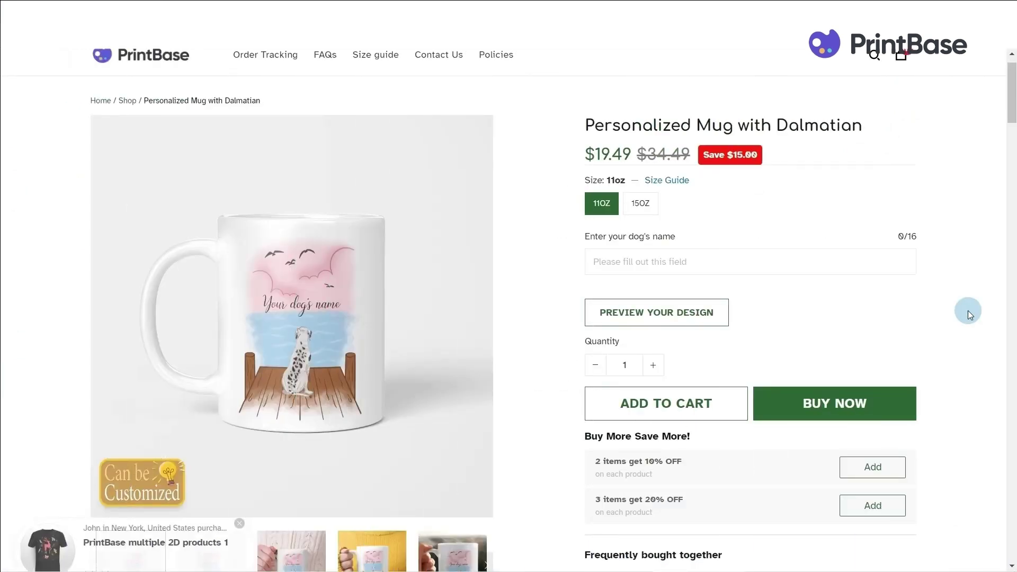
scroll(968, 311, "down", 2)
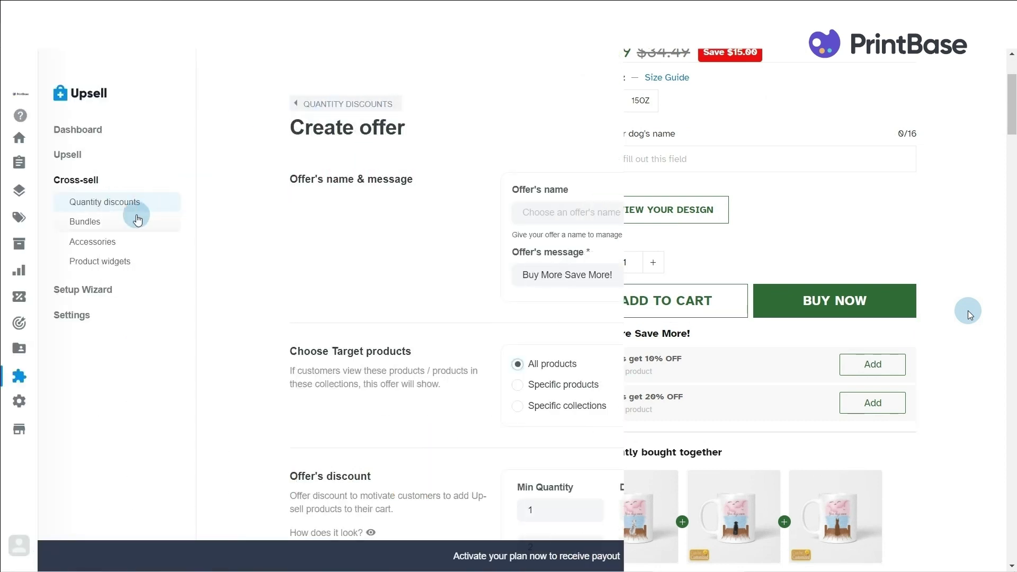
left_click(109, 223)
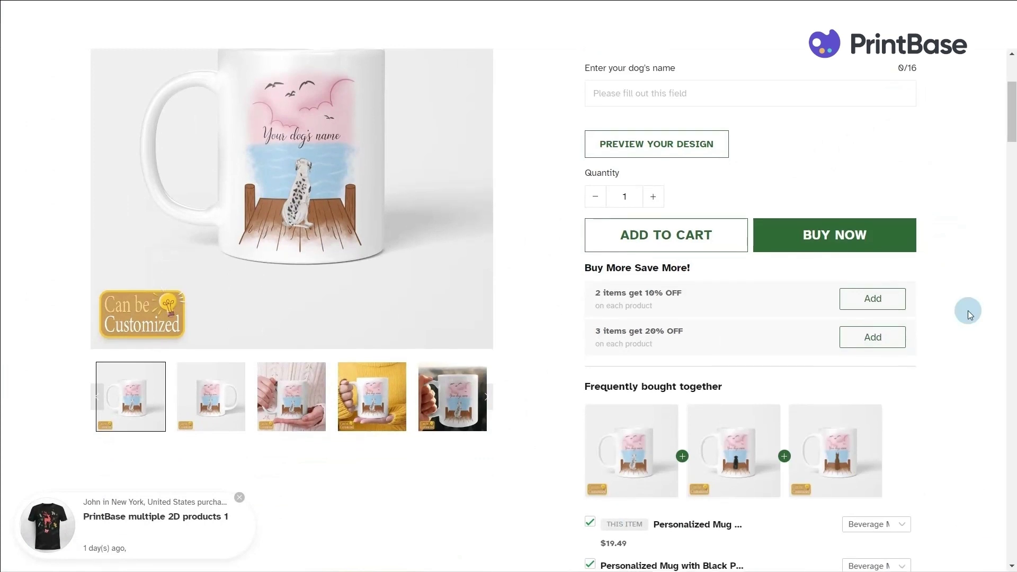
scroll(968, 311, "down", 5)
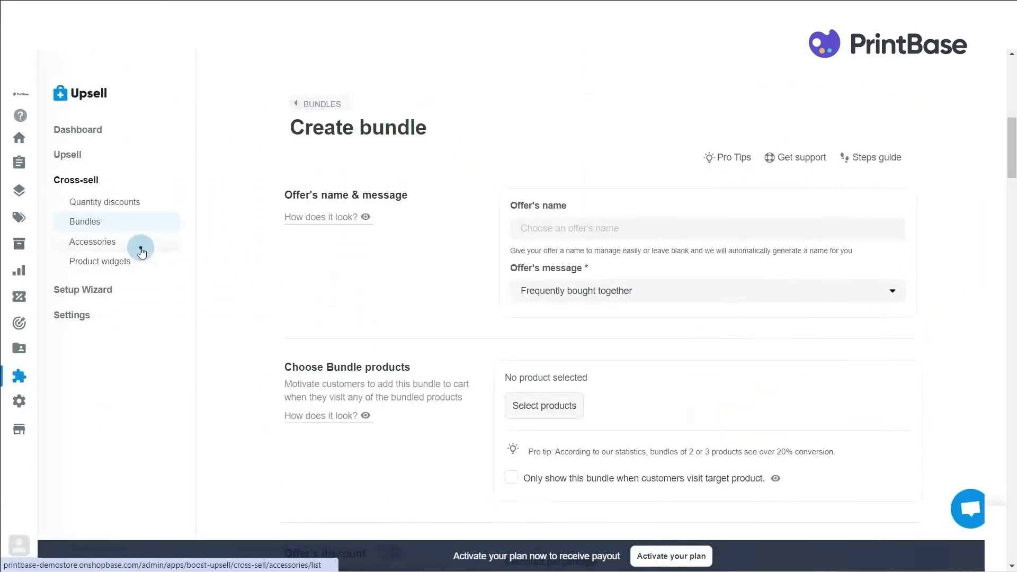
Start a new accessories cross-sell offer and review its form.
left_click(140, 250)
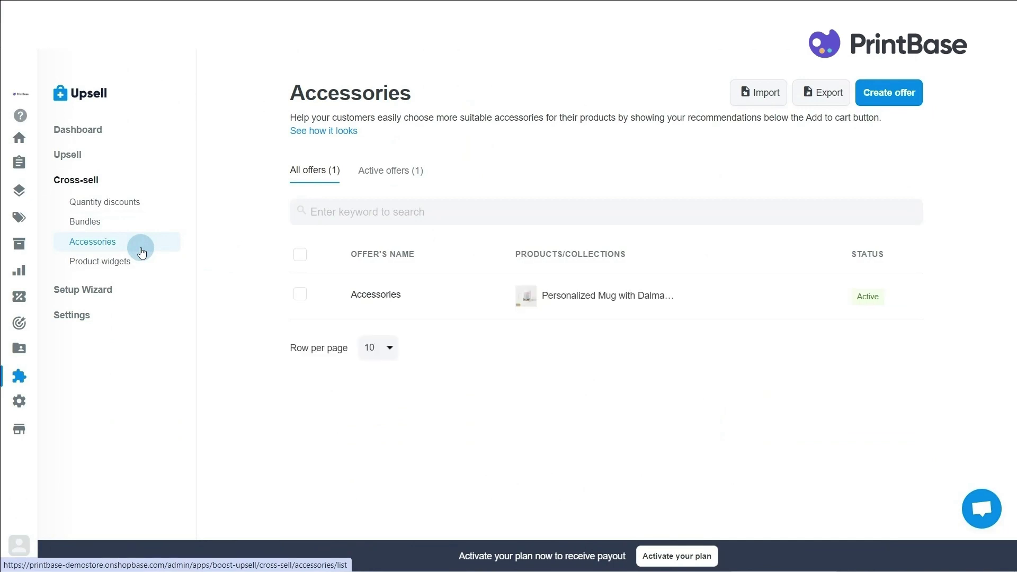
left_click(886, 105)
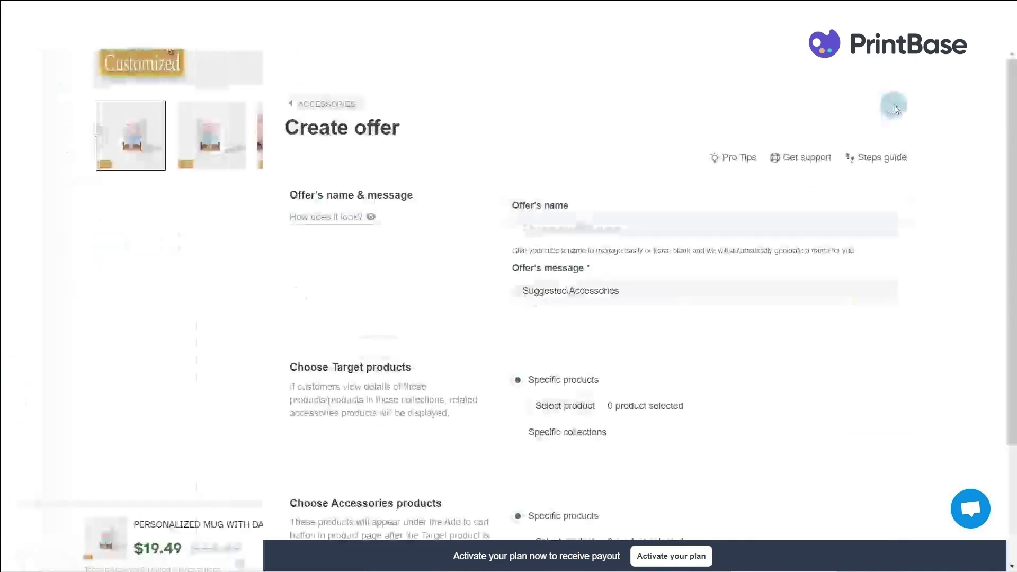
scroll(968, 311, "down", 2)
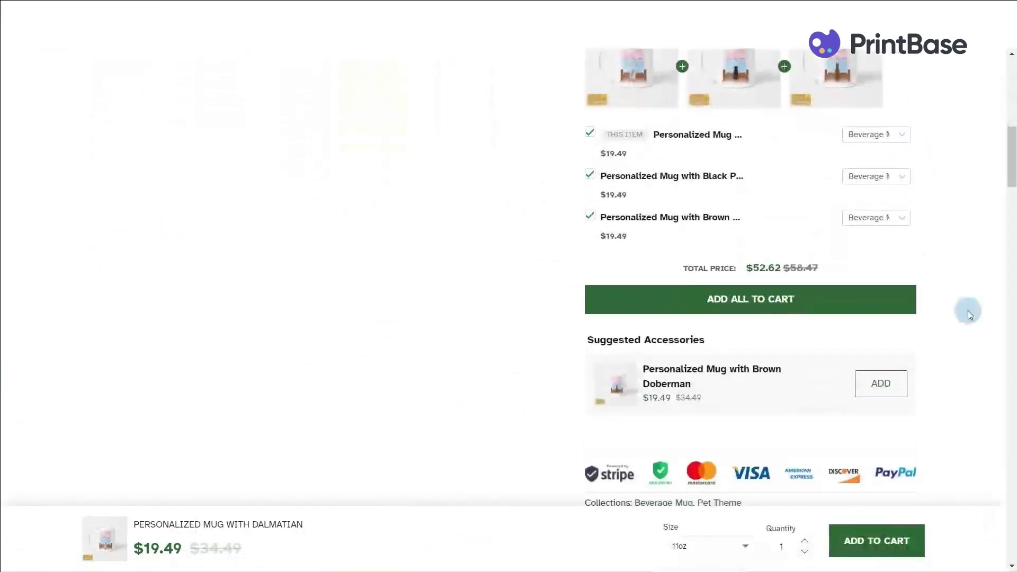
scroll(968, 310, "down", 3)
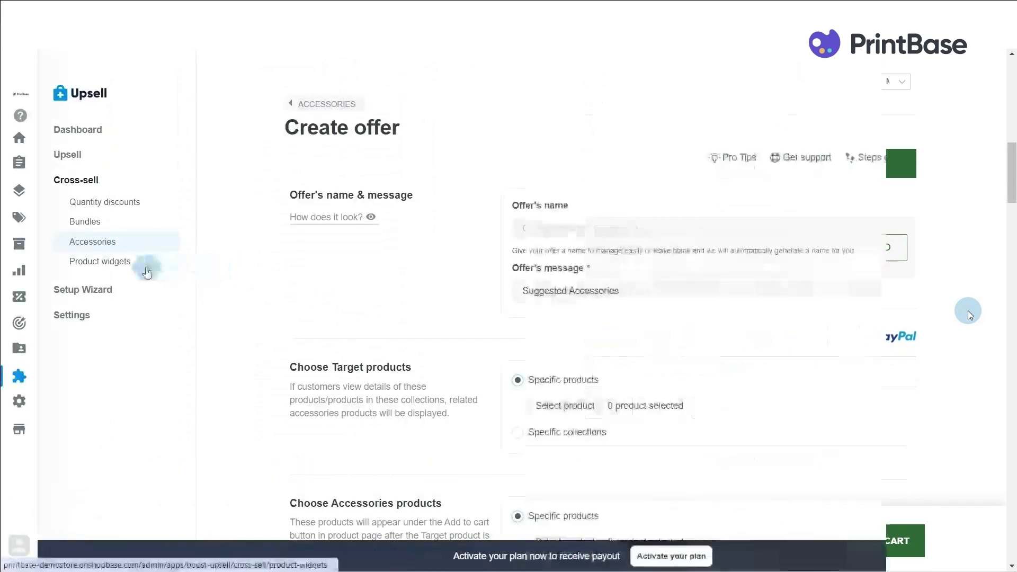
Scroll through the product widgets settings to preview the widgets.
left_click(147, 270)
scroll(189, 274, "down", 1)
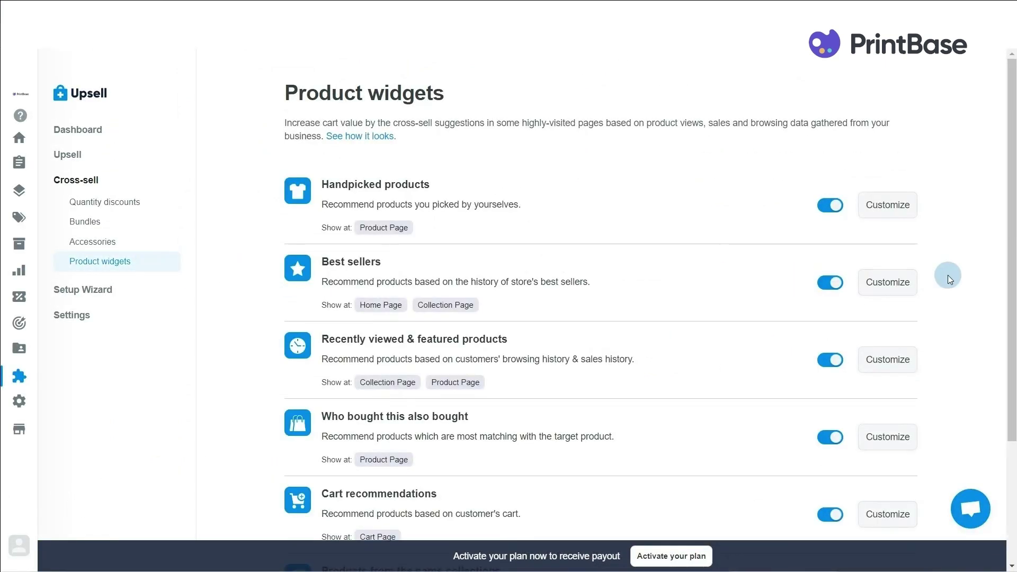
scroll(948, 275, "down", 1)
scroll(949, 275, "down", 2)
scroll(948, 275, "up", 3)
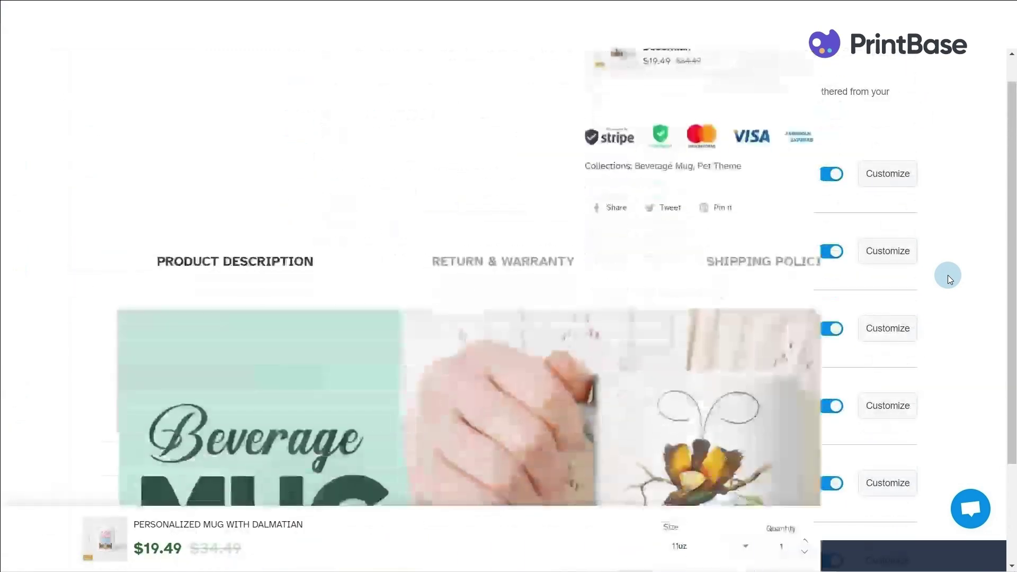
scroll(968, 311, "down", 10)
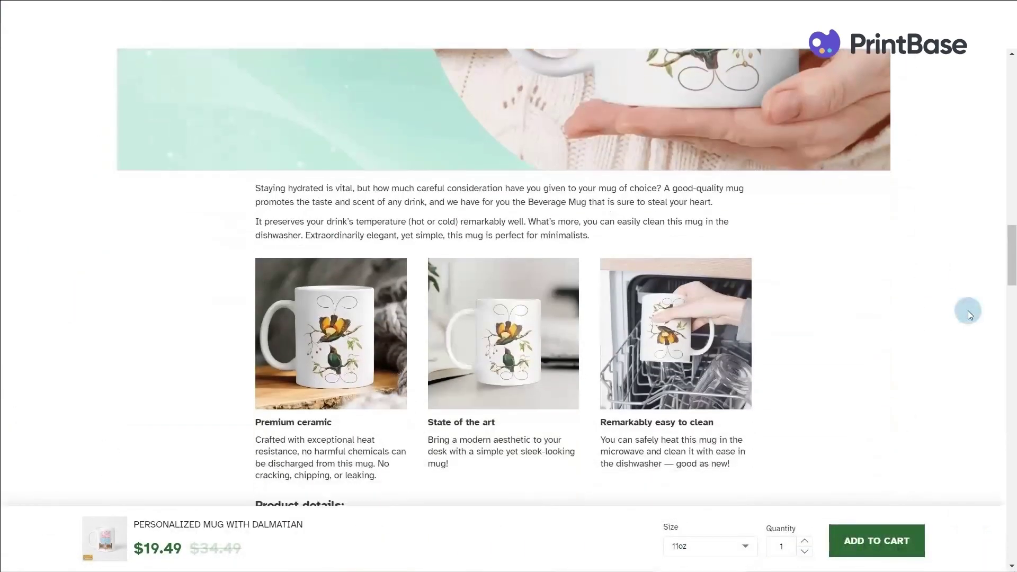
scroll(968, 311, "down", 10)
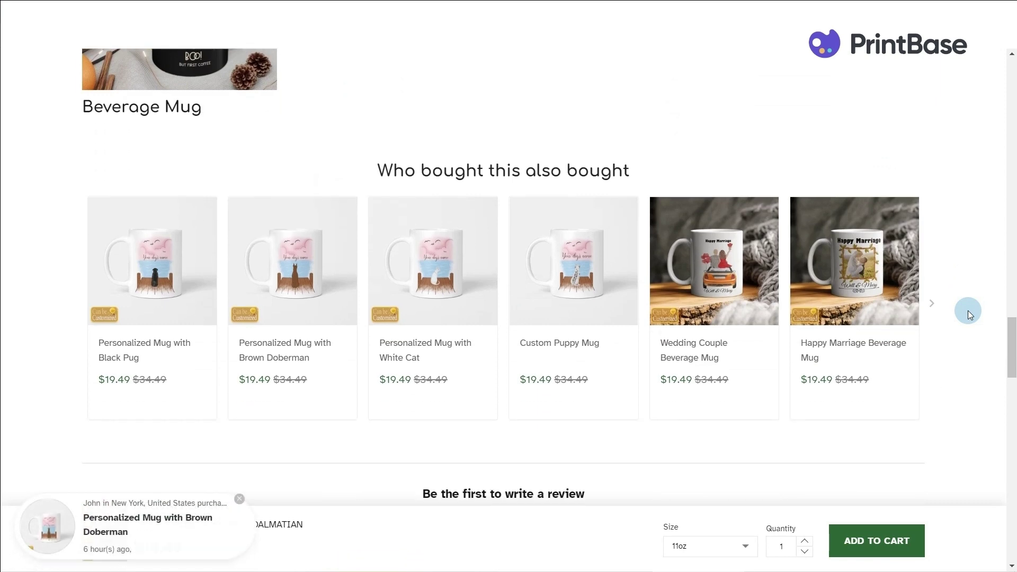
scroll(968, 311, "down", 14)
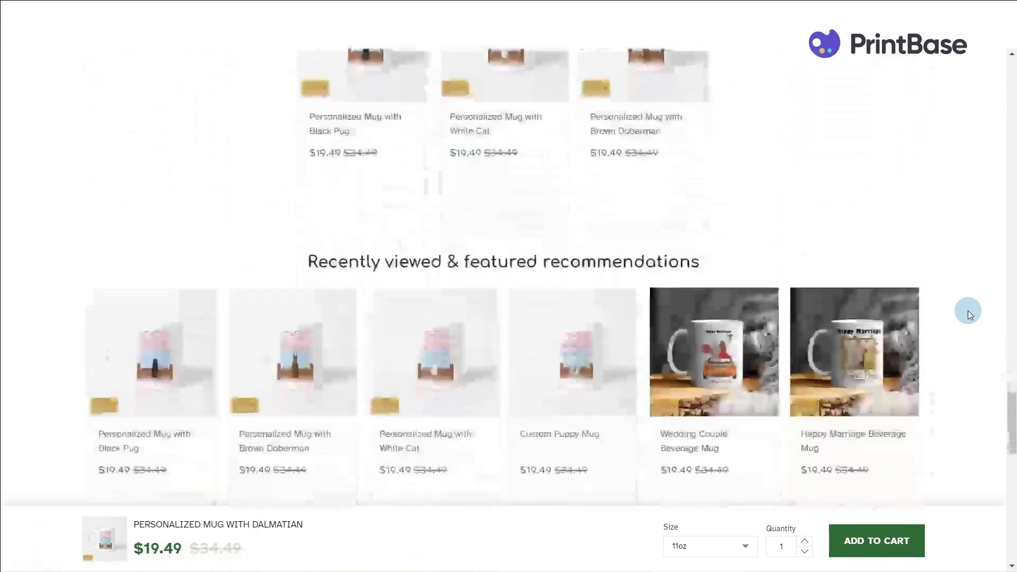
scroll(968, 310, "down", 11)
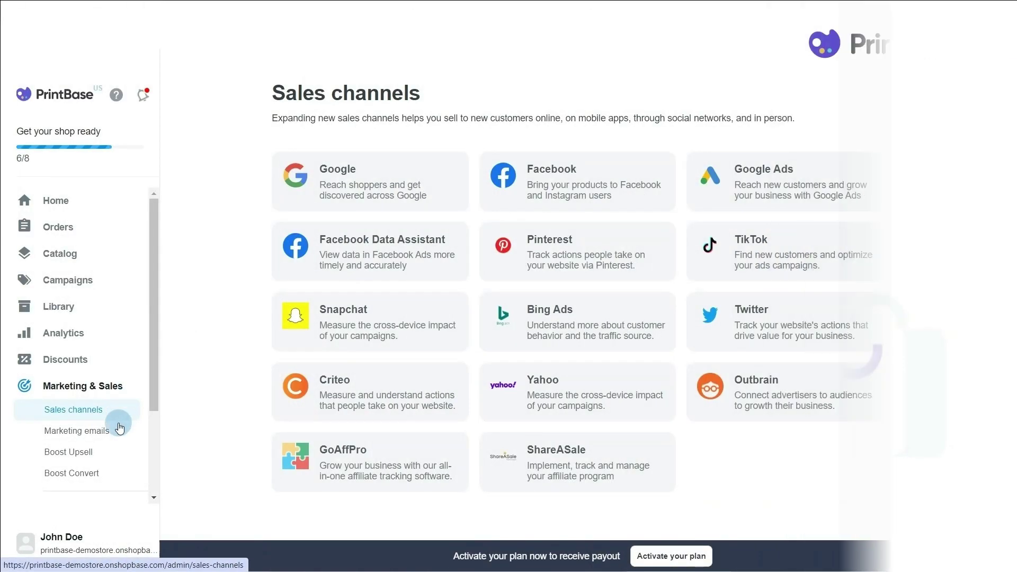
In Marketing emails, open Abandoned Checkouts Recovery and customize the first abandoned checkout email.
left_click(118, 433)
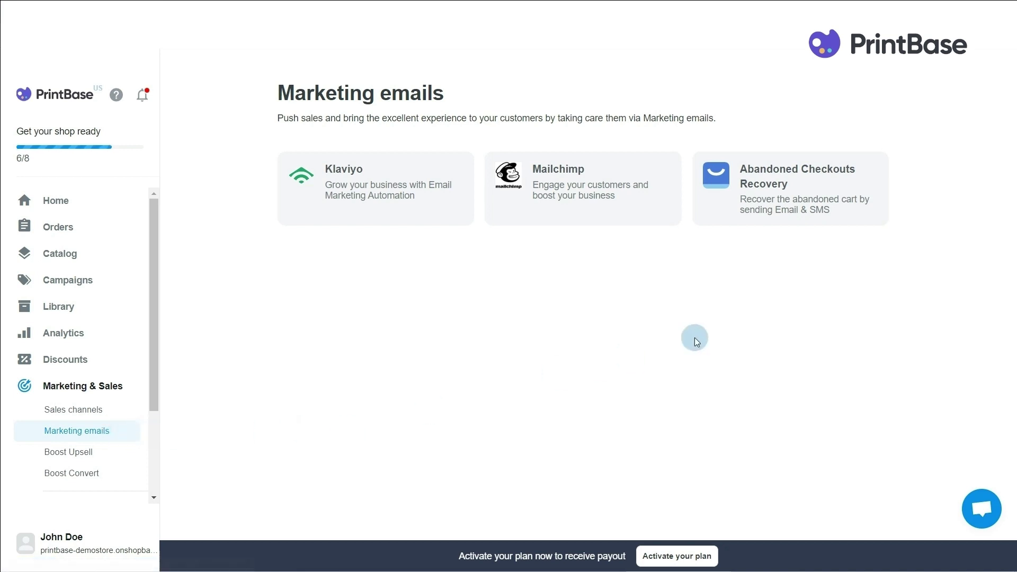
left_click(853, 219)
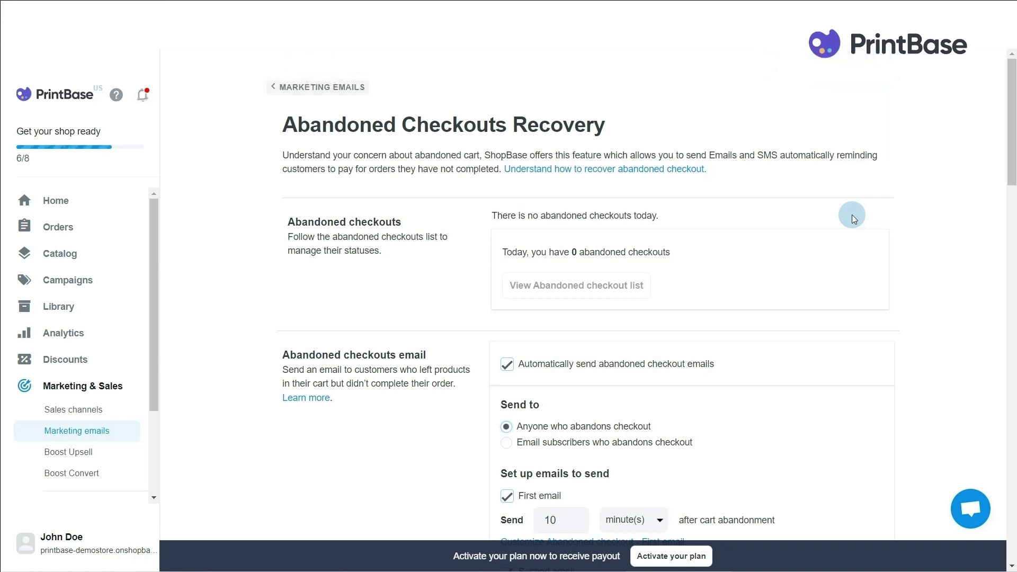
scroll(852, 214, "down", 5)
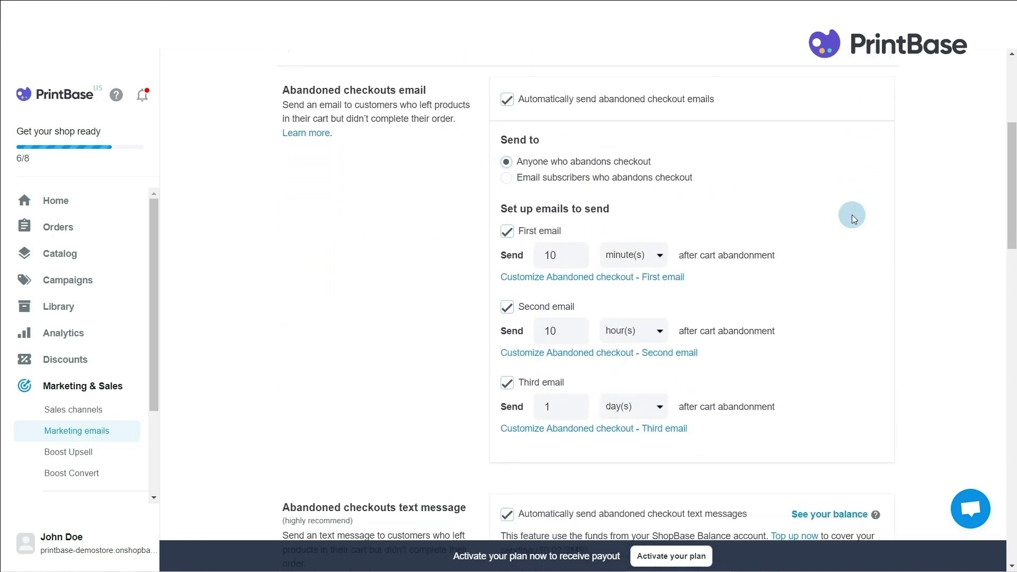
left_click(672, 277)
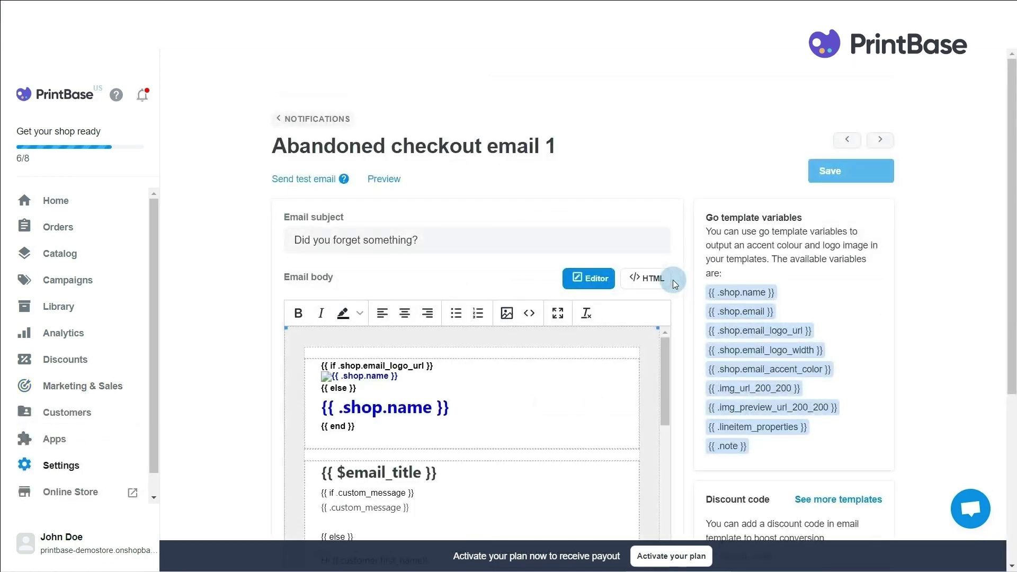
scroll(675, 284, "down", 3)
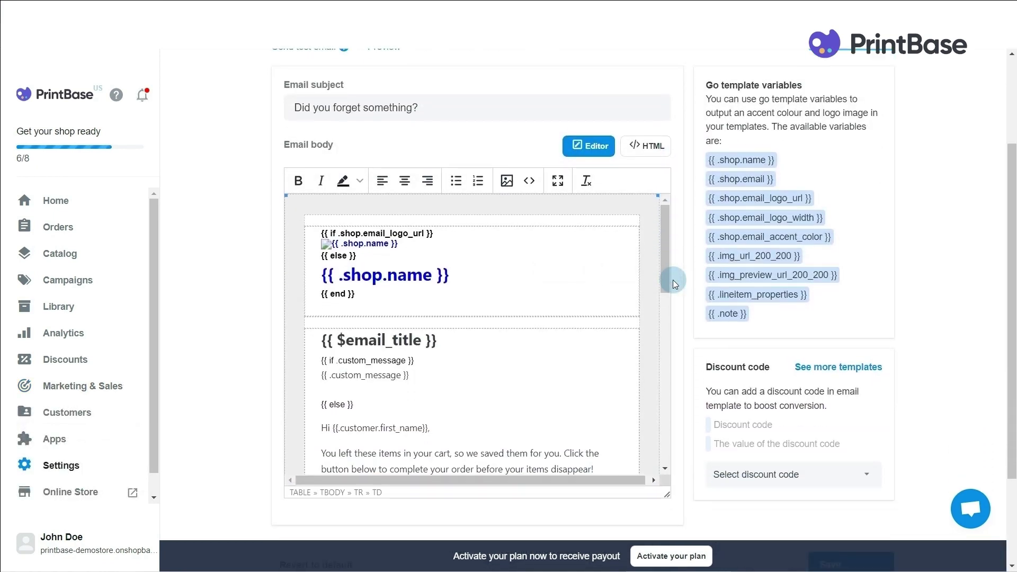